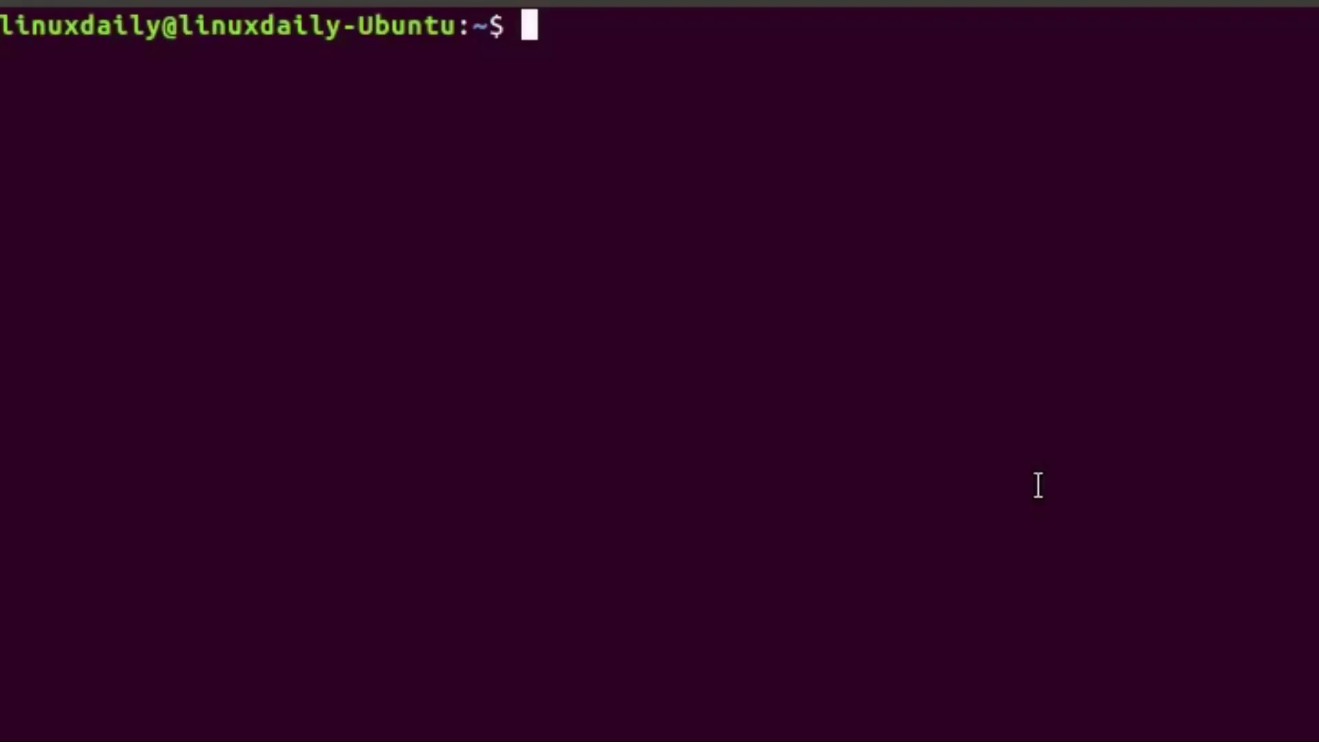
- Run the LinuxDaily command to start the Matrix-style falling-character animation
{"action": "type", "text": "Lin"}
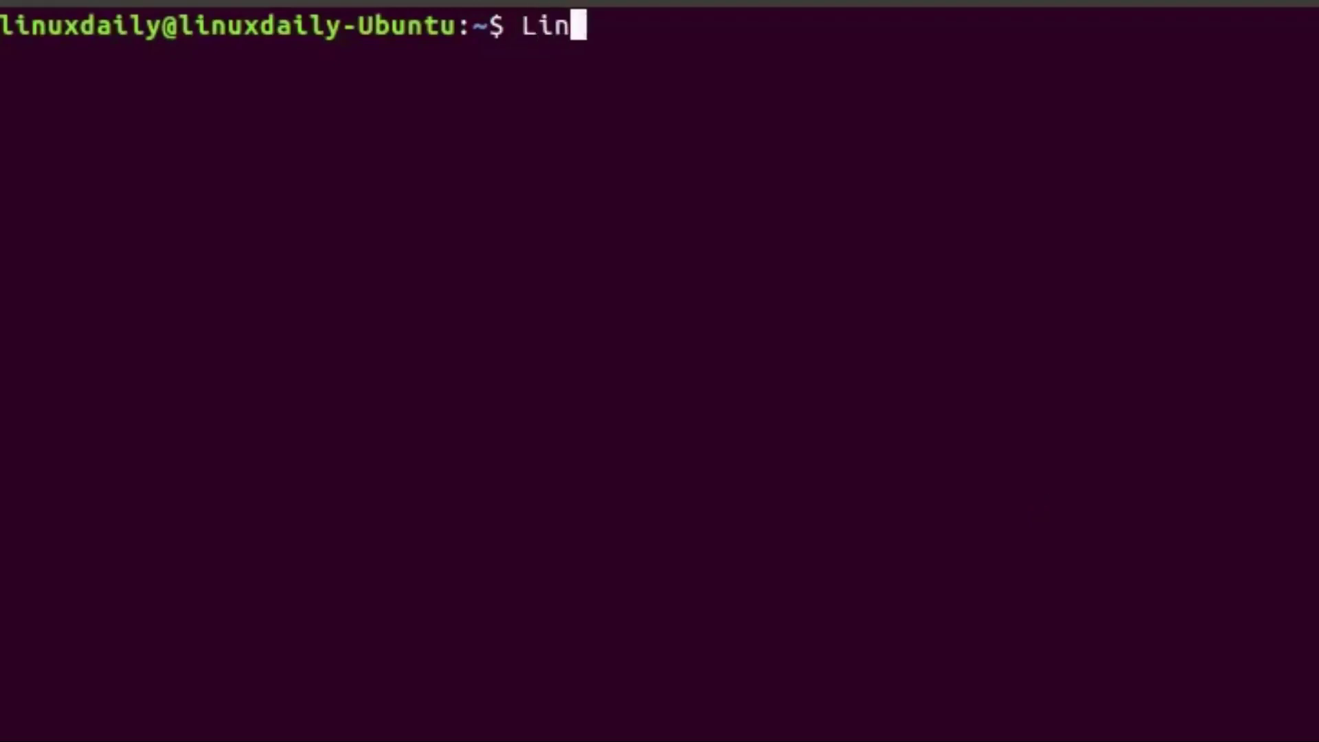
{"action": "type", "text": "uxDaily"}
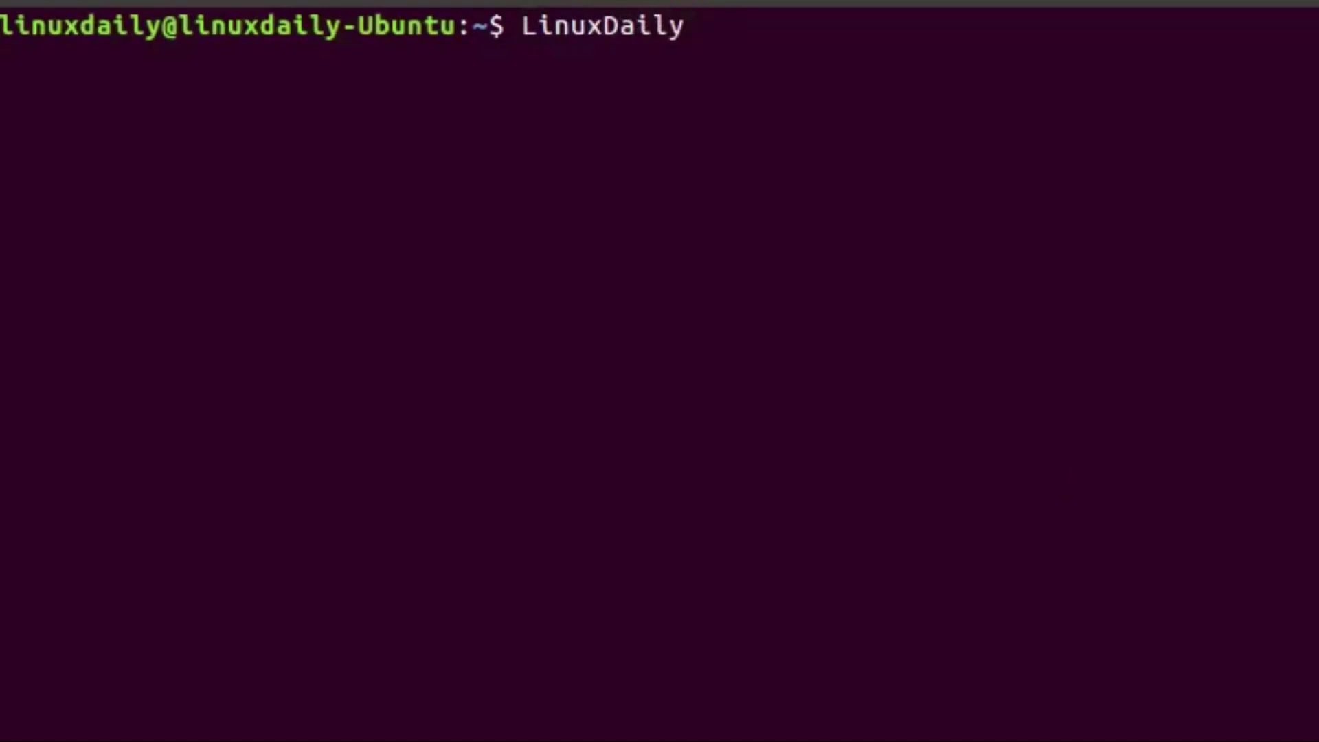
{"action": "key", "text": "Return"}
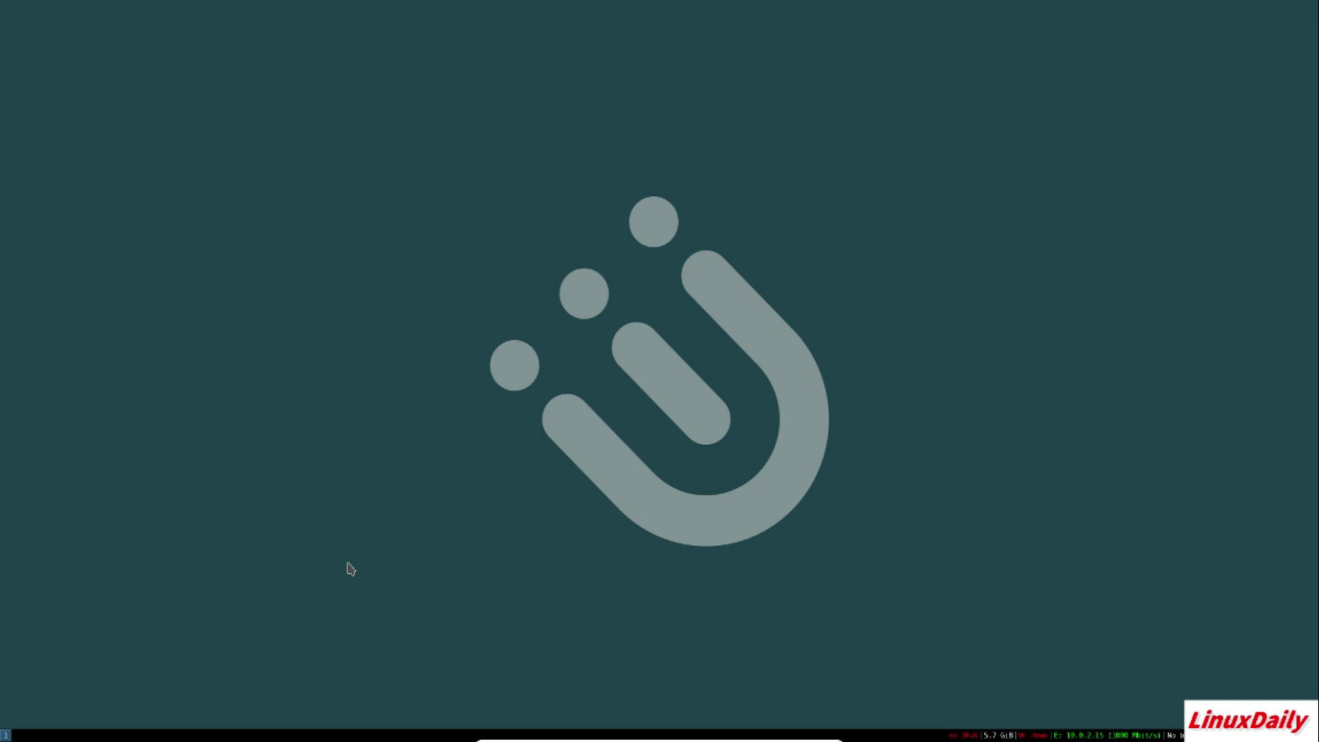
{"action": "key", "text": "super+Return"}
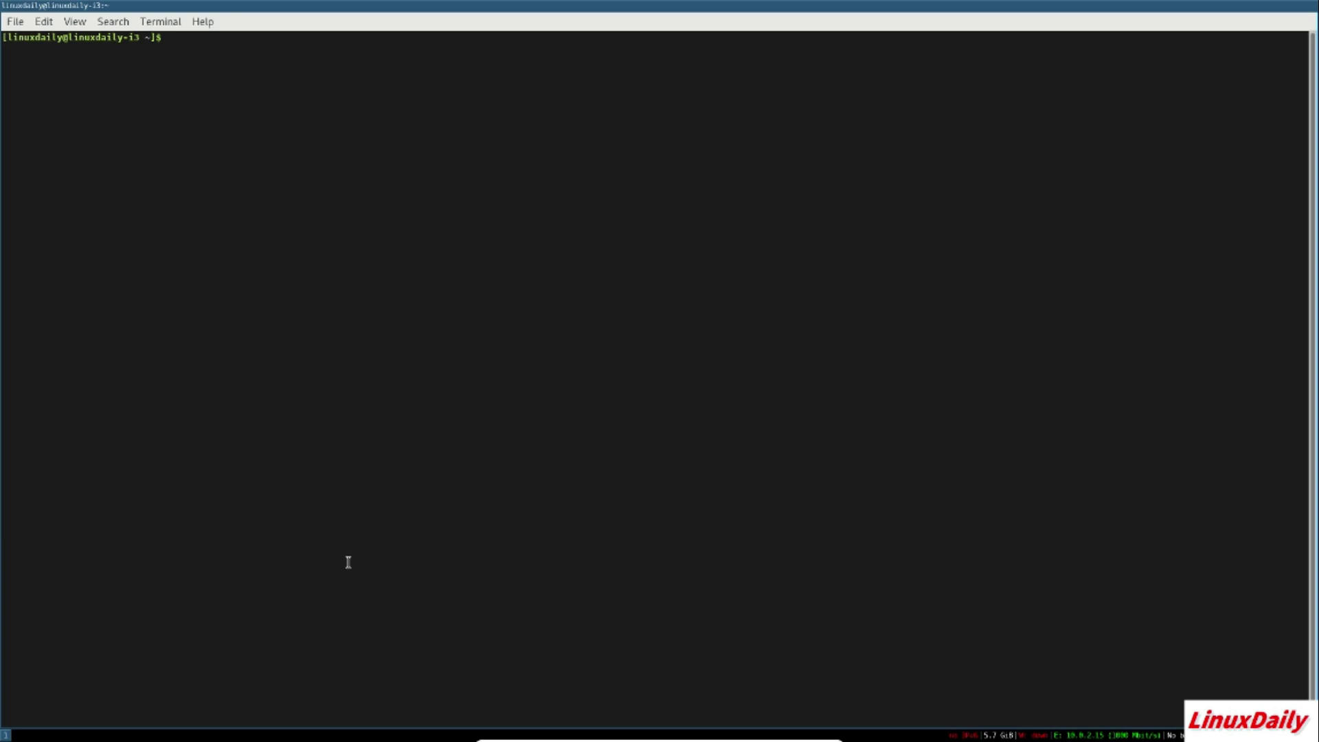
{"action": "type", "text": "i"}
{"action": "key", "text": "BackSpace"}
{"action": "key", "text": "super+shift+q"}
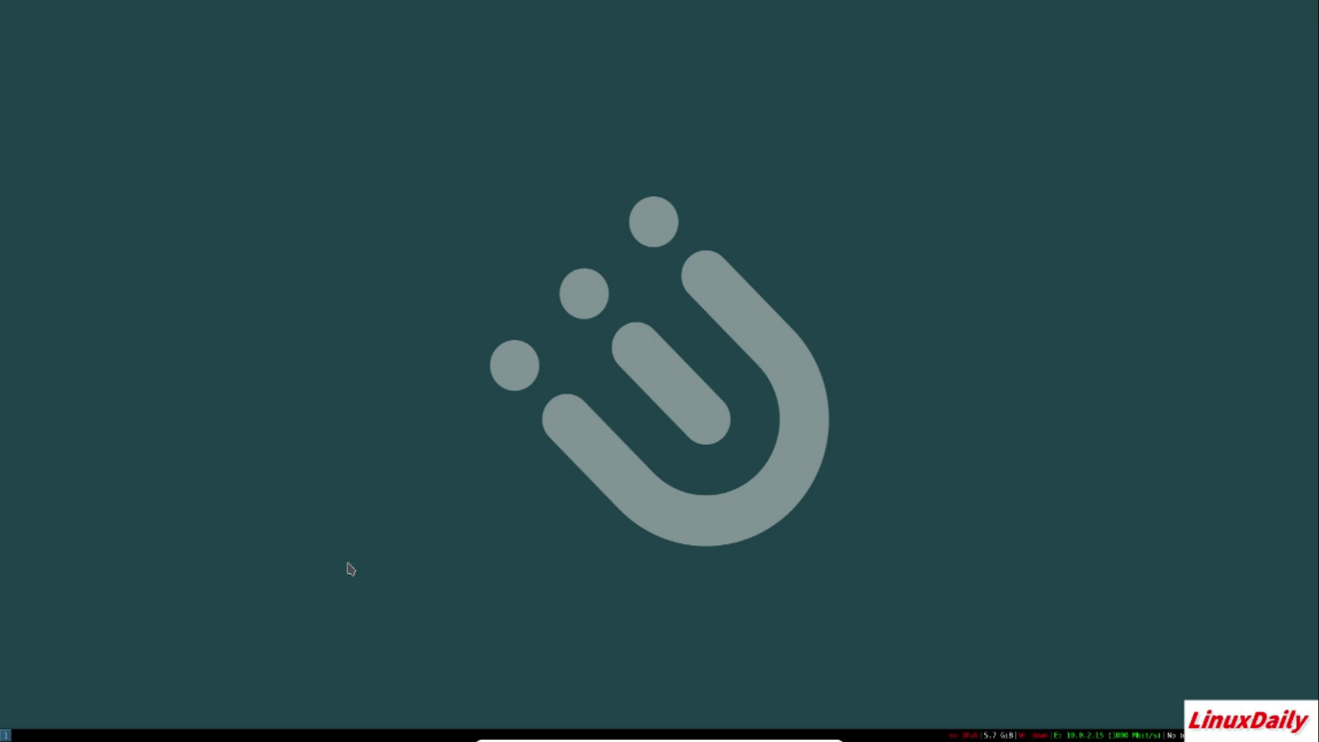
{"action": "key", "text": "super+d"}
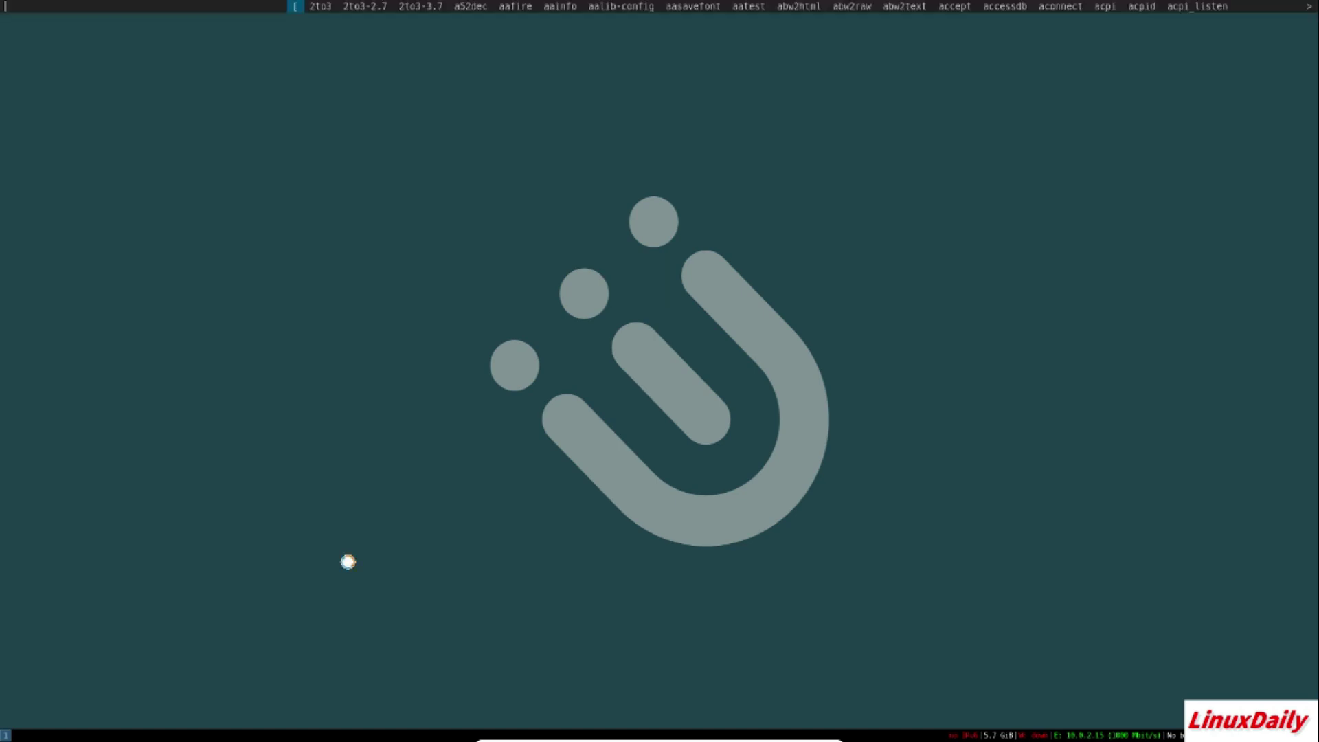
{"action": "type", "text": "libreoffice"}
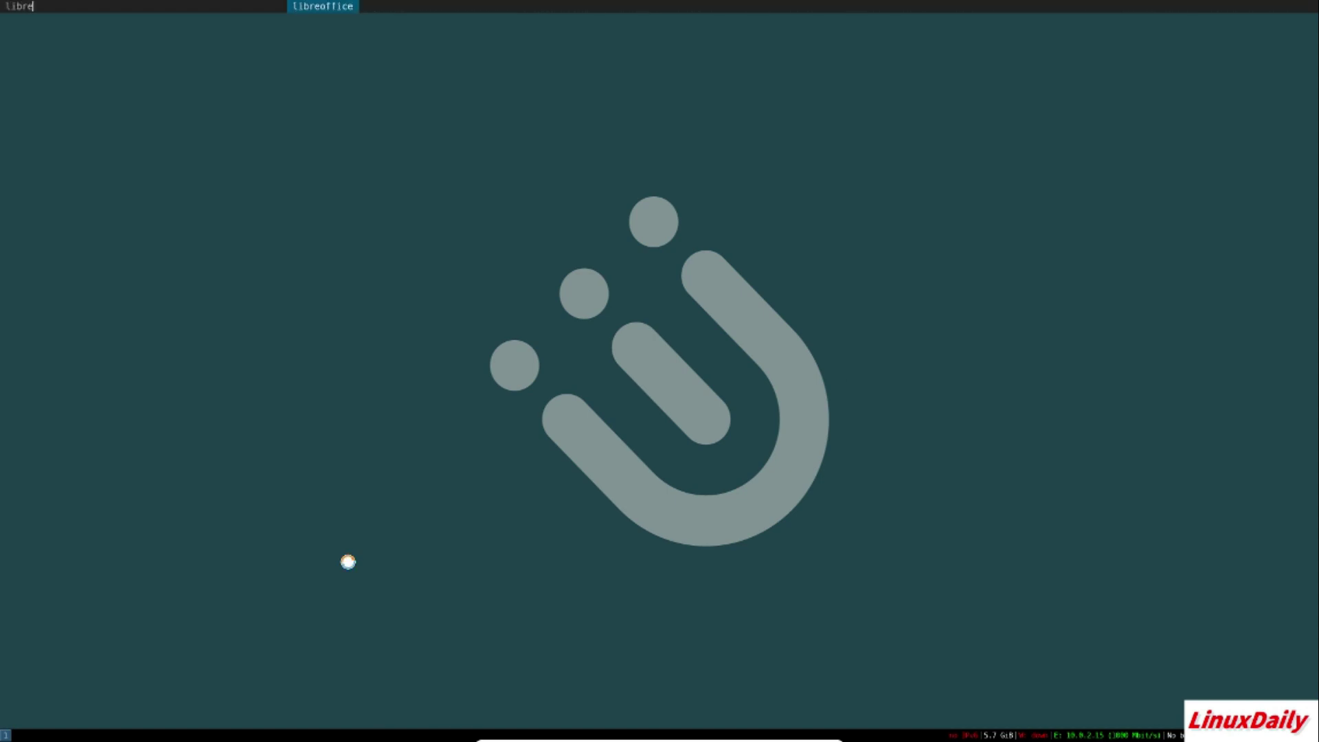
{"action": "key", "text": "Return"}
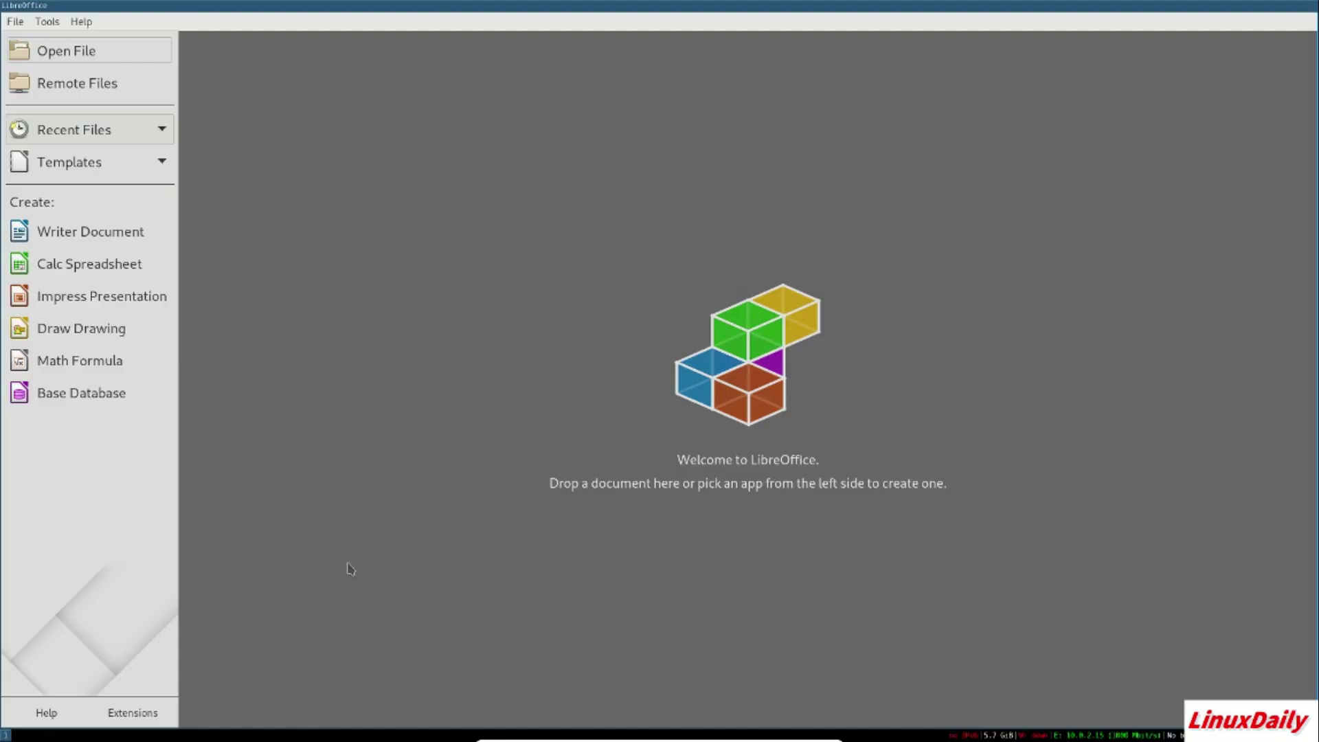
{"action": "key", "text": "super+Return"}
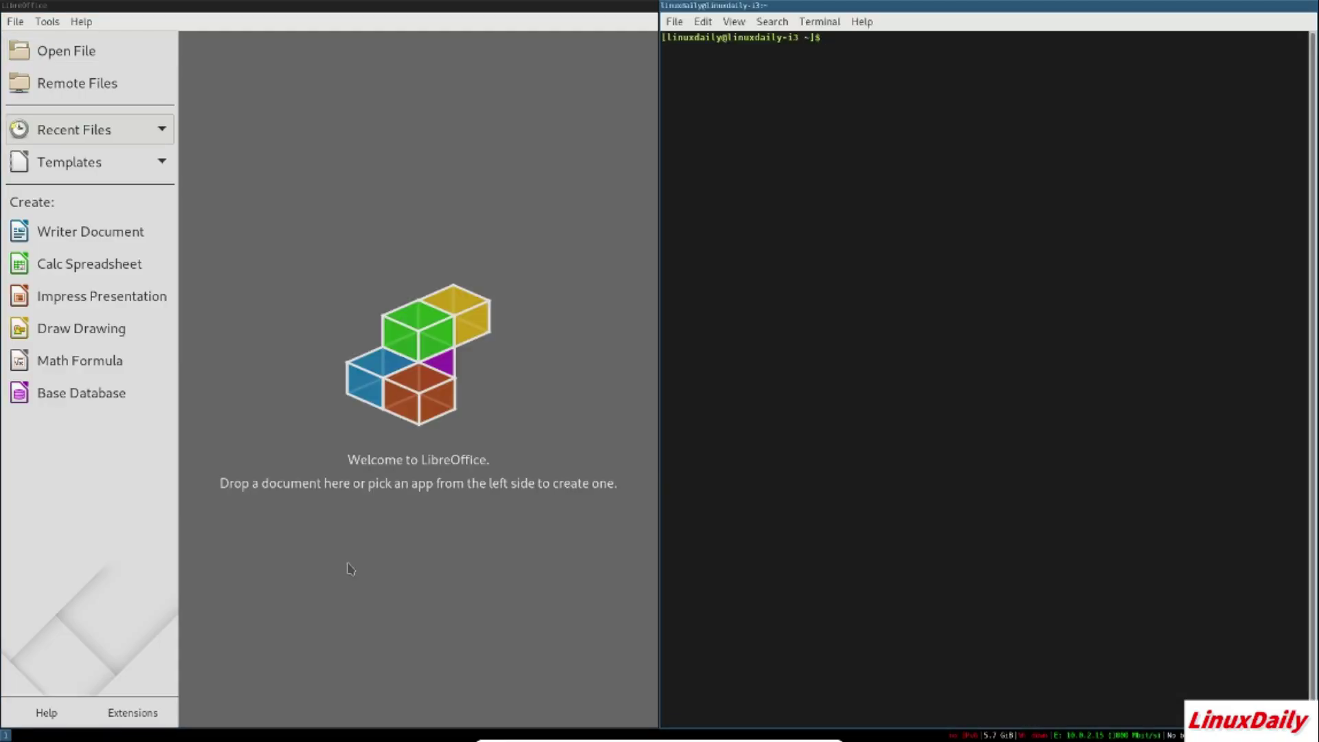
{"action": "key", "text": "super+shift+q"}
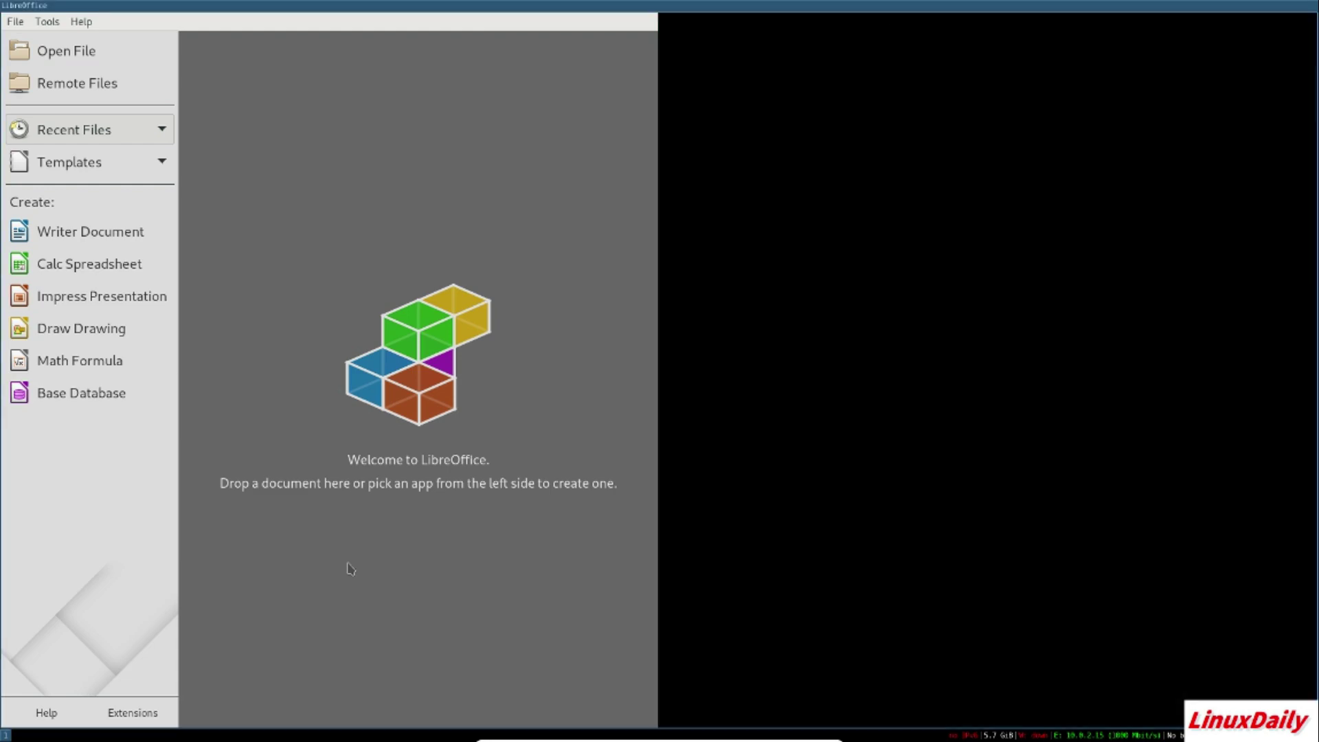
{"action": "key", "text": "super+shift+q"}
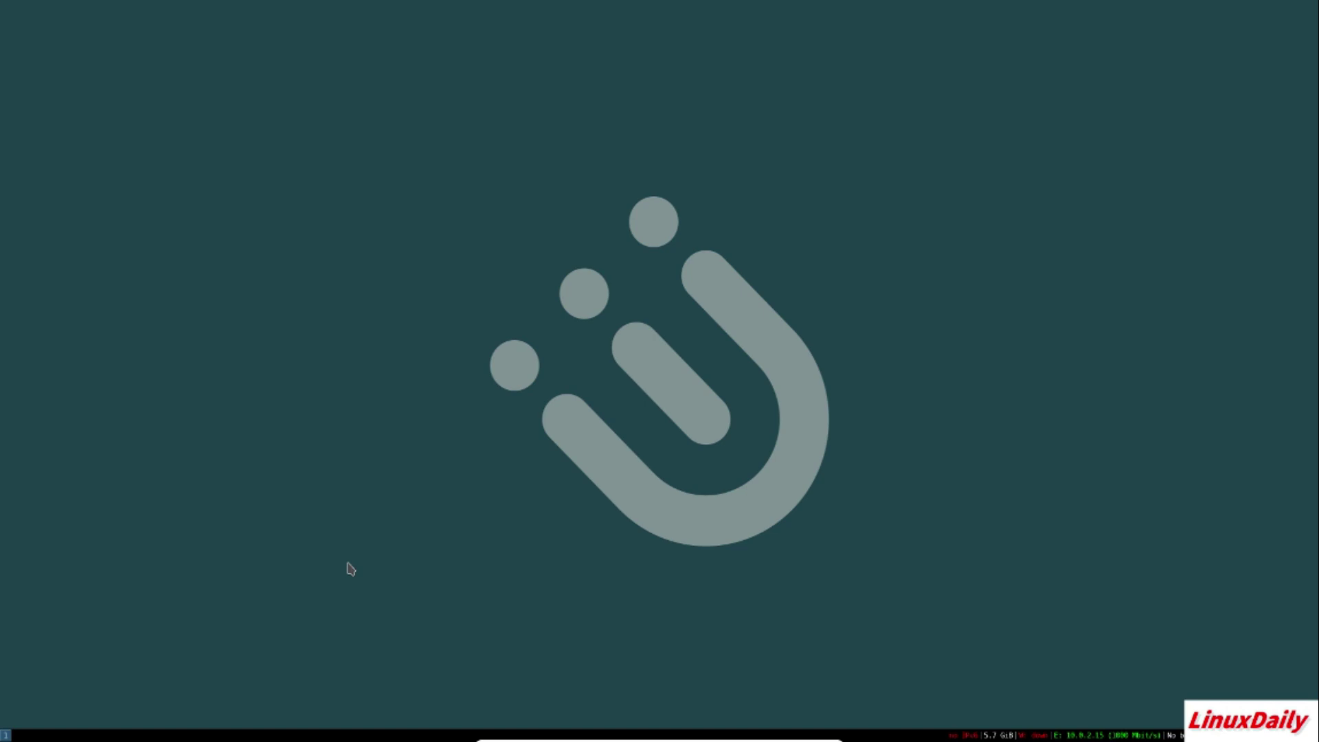
- Open a full-screen terminal, then bring up and dismiss the application menu
{"action": "key", "text": "super+Return"}
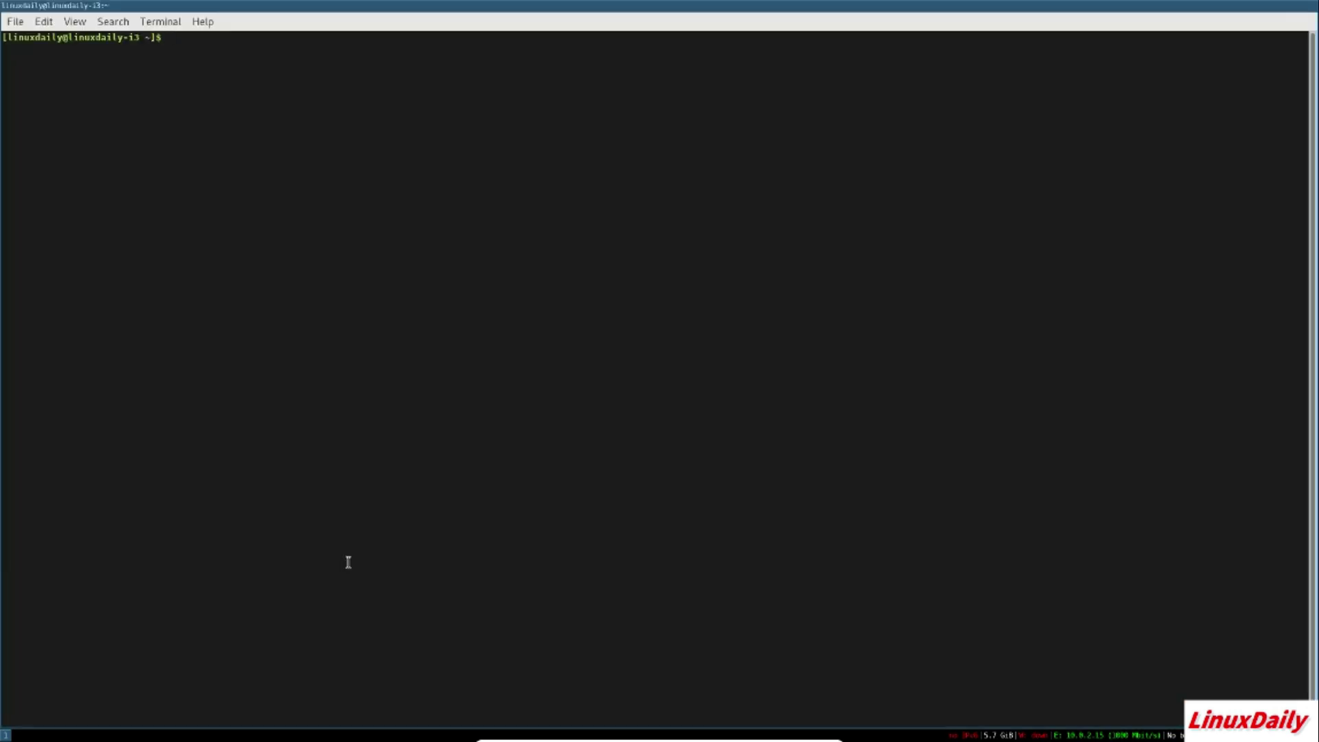
{"action": "key", "text": "super"}
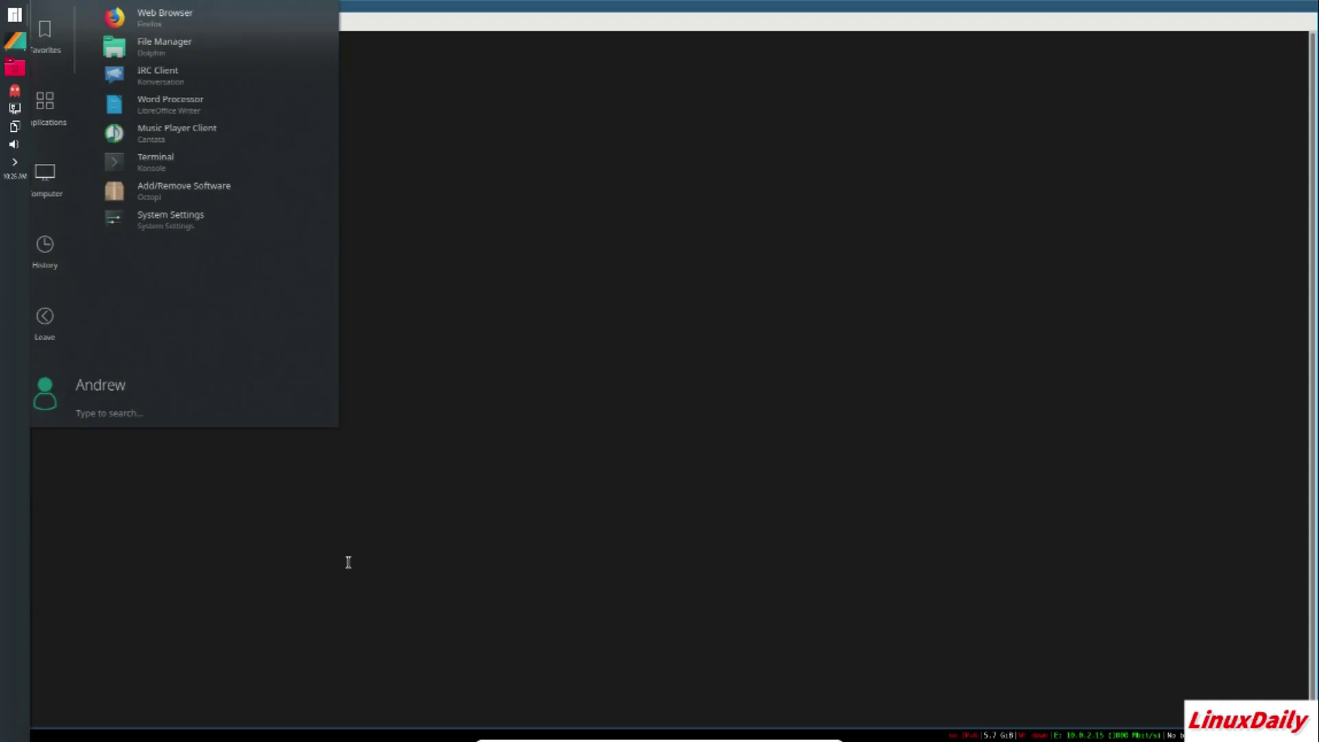
{"action": "type", "text": "d"}
{"action": "left_click", "coordinate": [528, 466]}
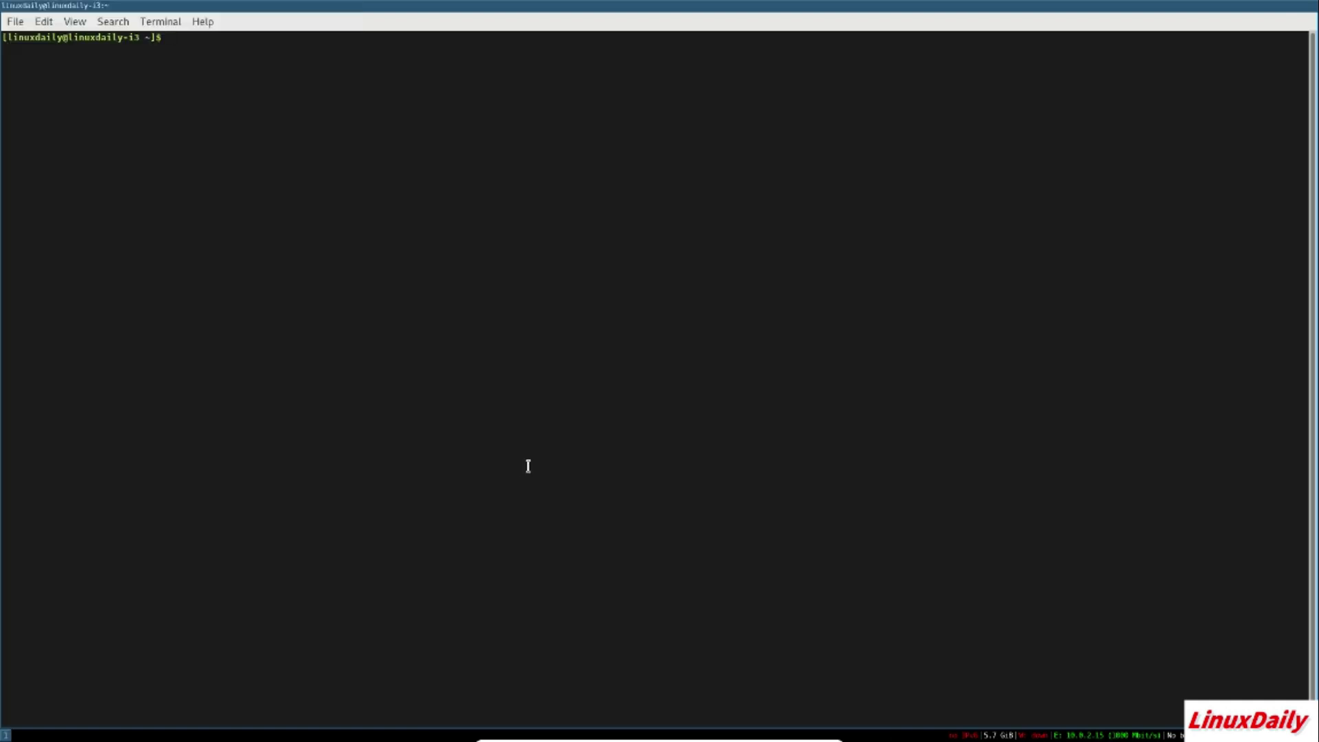
- Launch Firefox from dmenu and tile it to the left of the terminal
{"action": "key", "text": "super+d"}
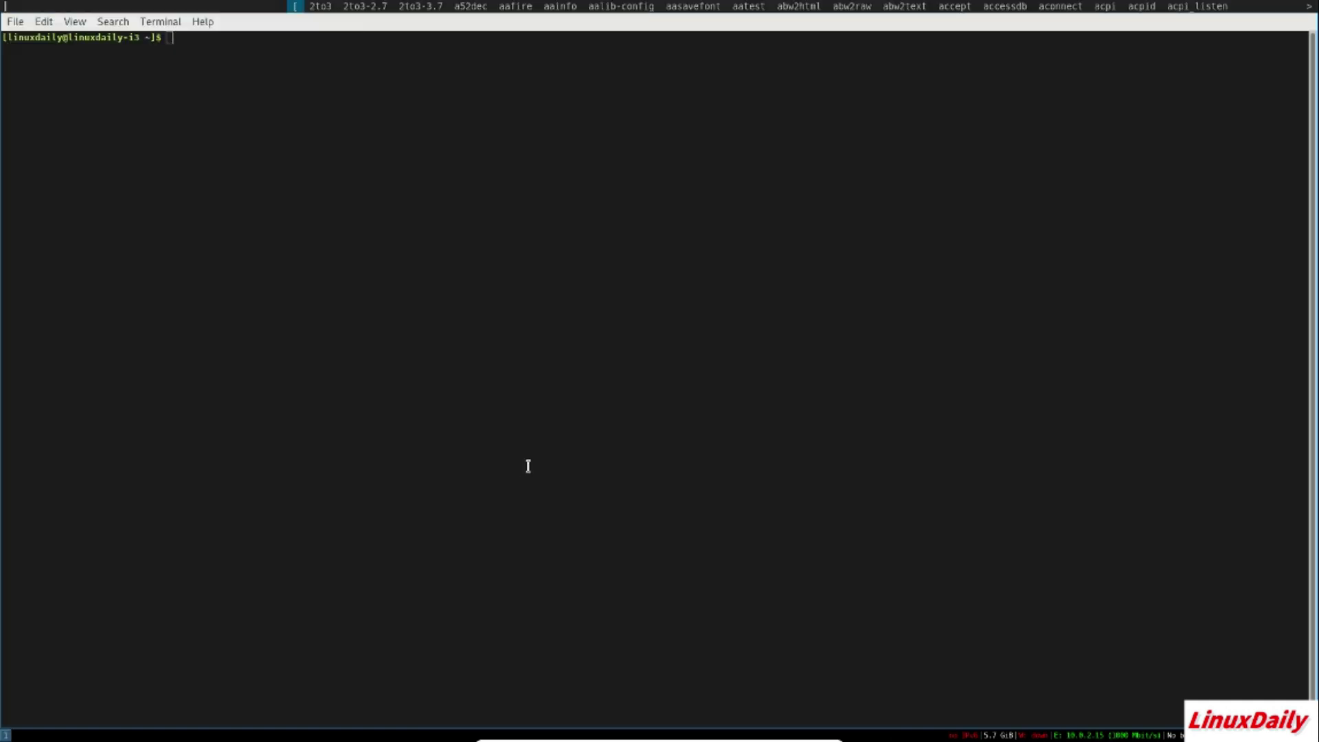
{"action": "type", "text": "firef"}
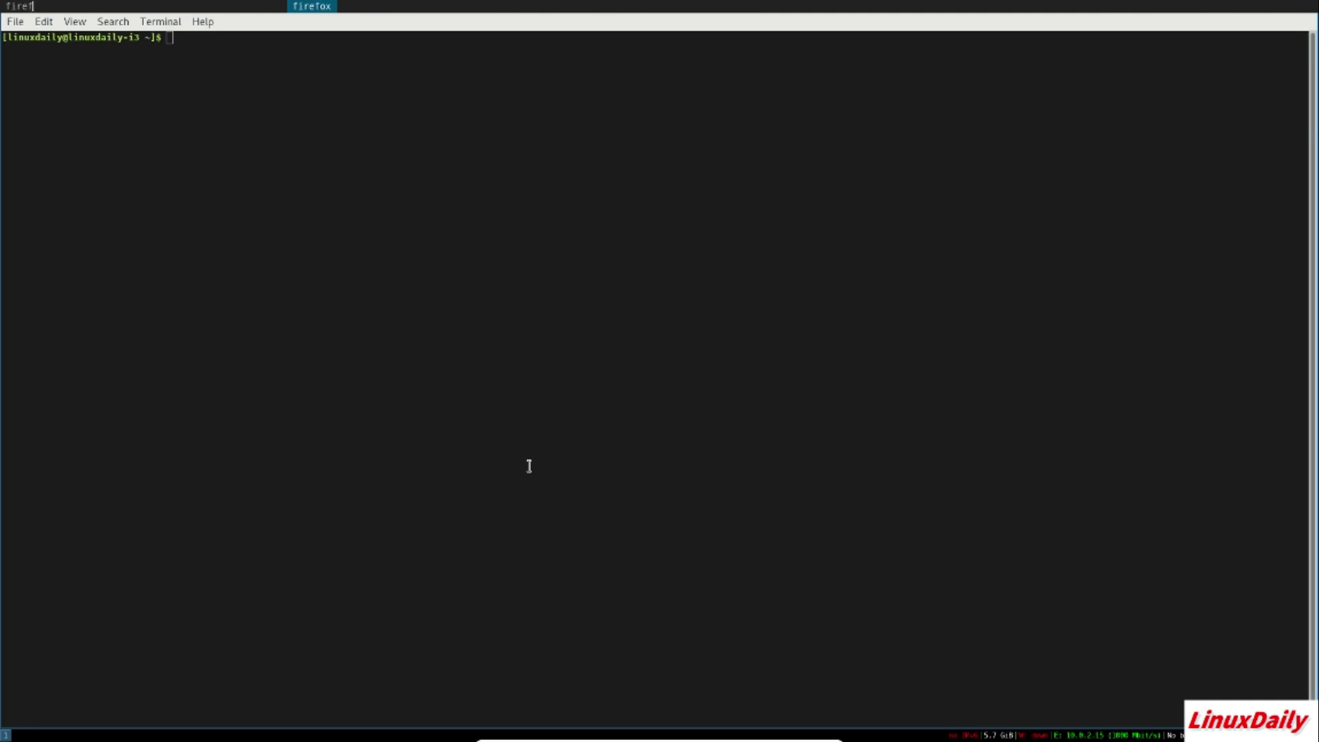
{"action": "key", "text": "Return"}
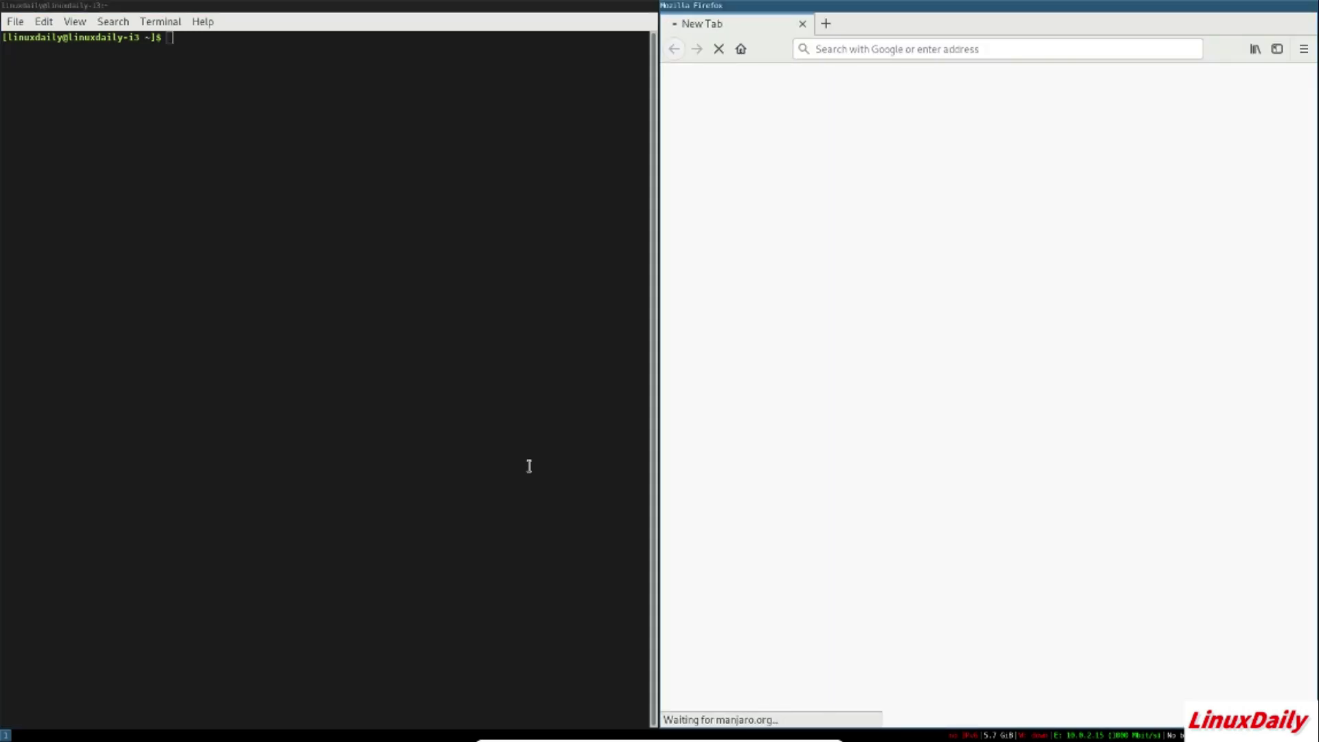
{"action": "key", "text": "super+shift+Left"}
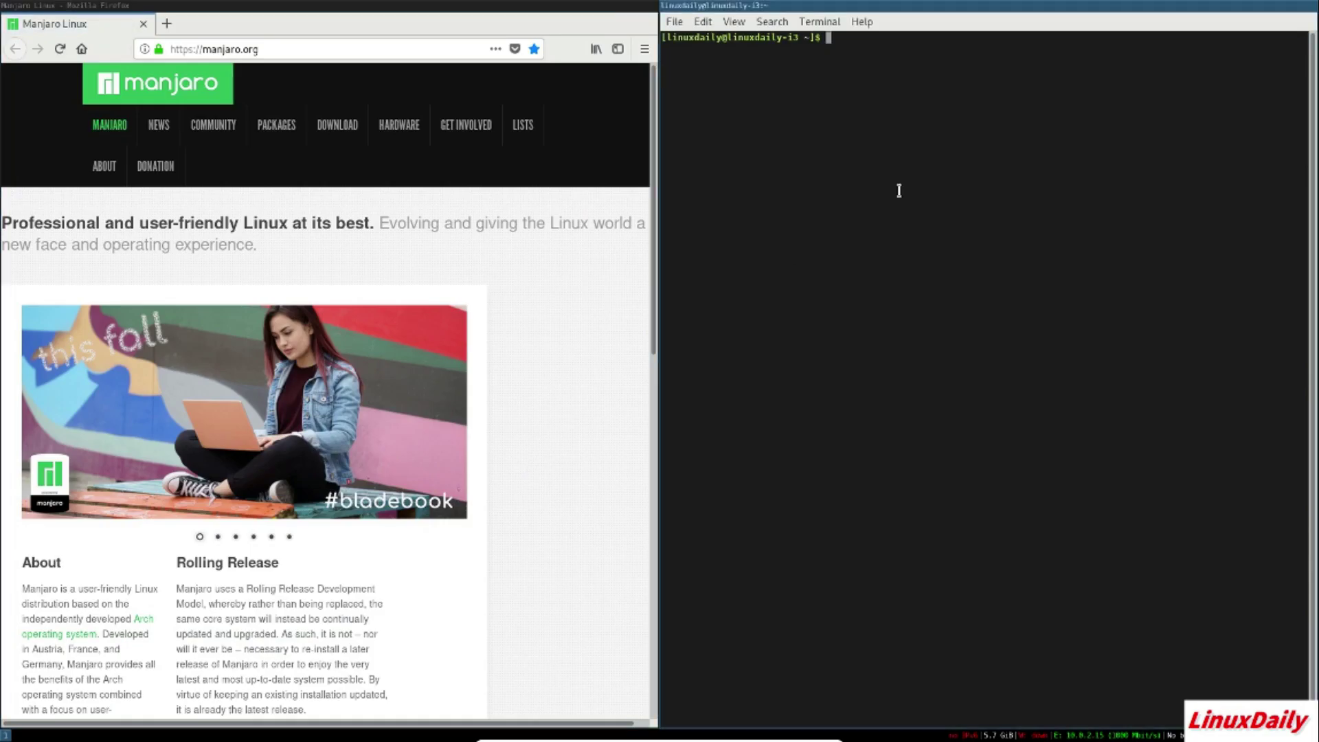
- Search Google for stackoverflow, then enter touch program.sh in the terminal
{"action": "left_click", "coordinate": [321, 50]}
{"action": "type", "text": "star"}
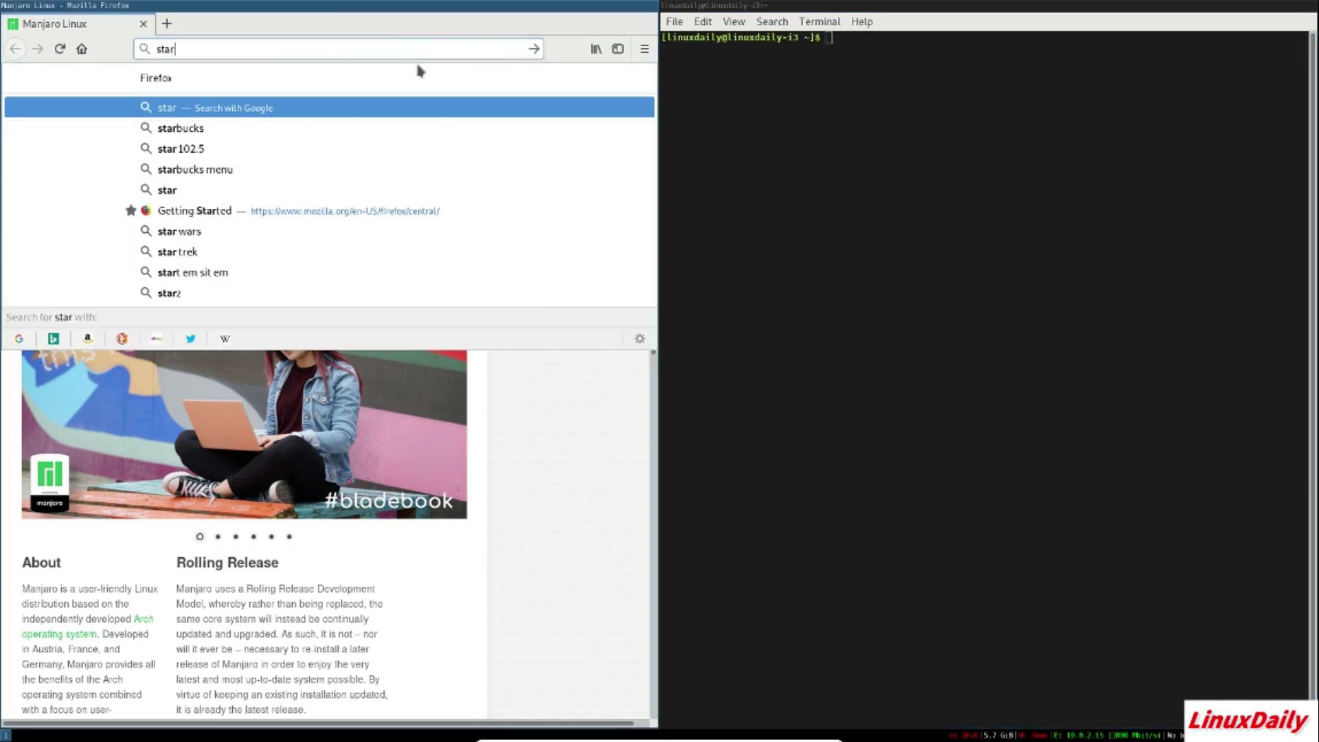
{"action": "key", "text": "BackSpace"}
{"action": "type", "text": "ckover"}
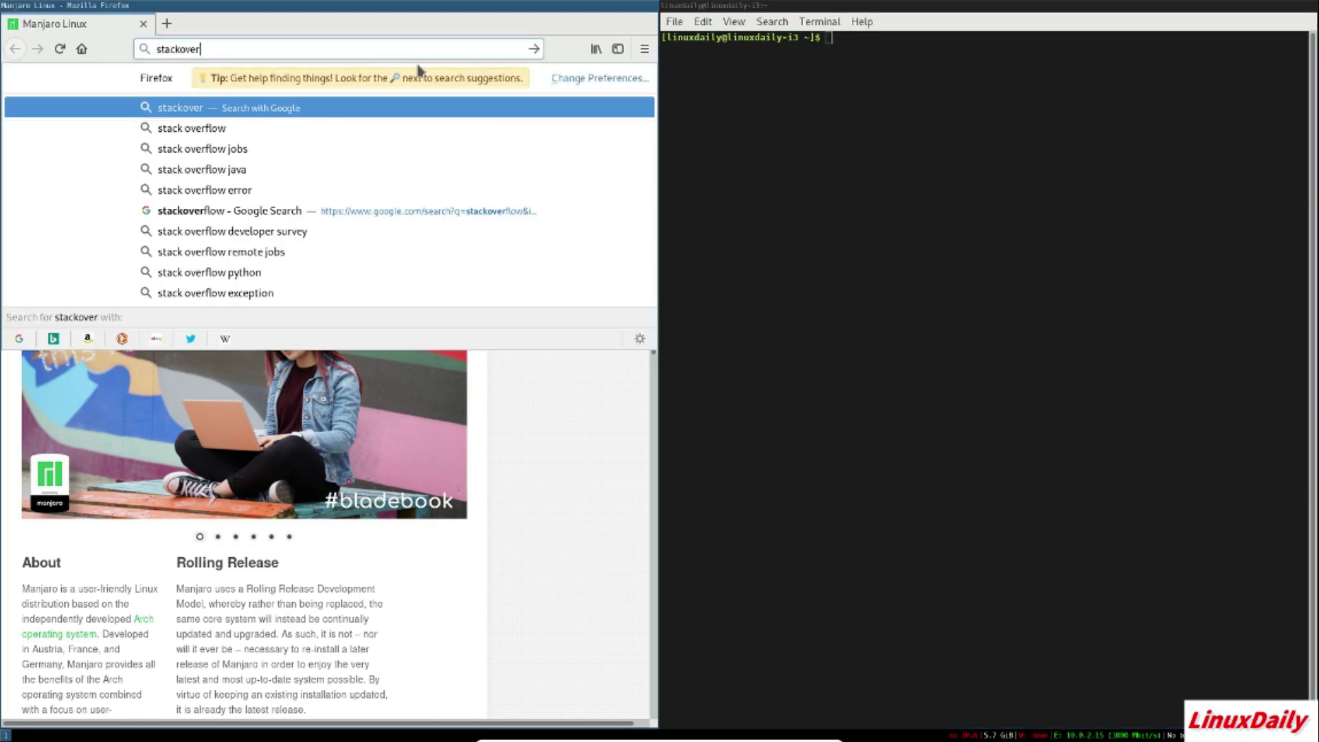
{"action": "type", "text": "flow"}
{"action": "key", "text": "Return"}
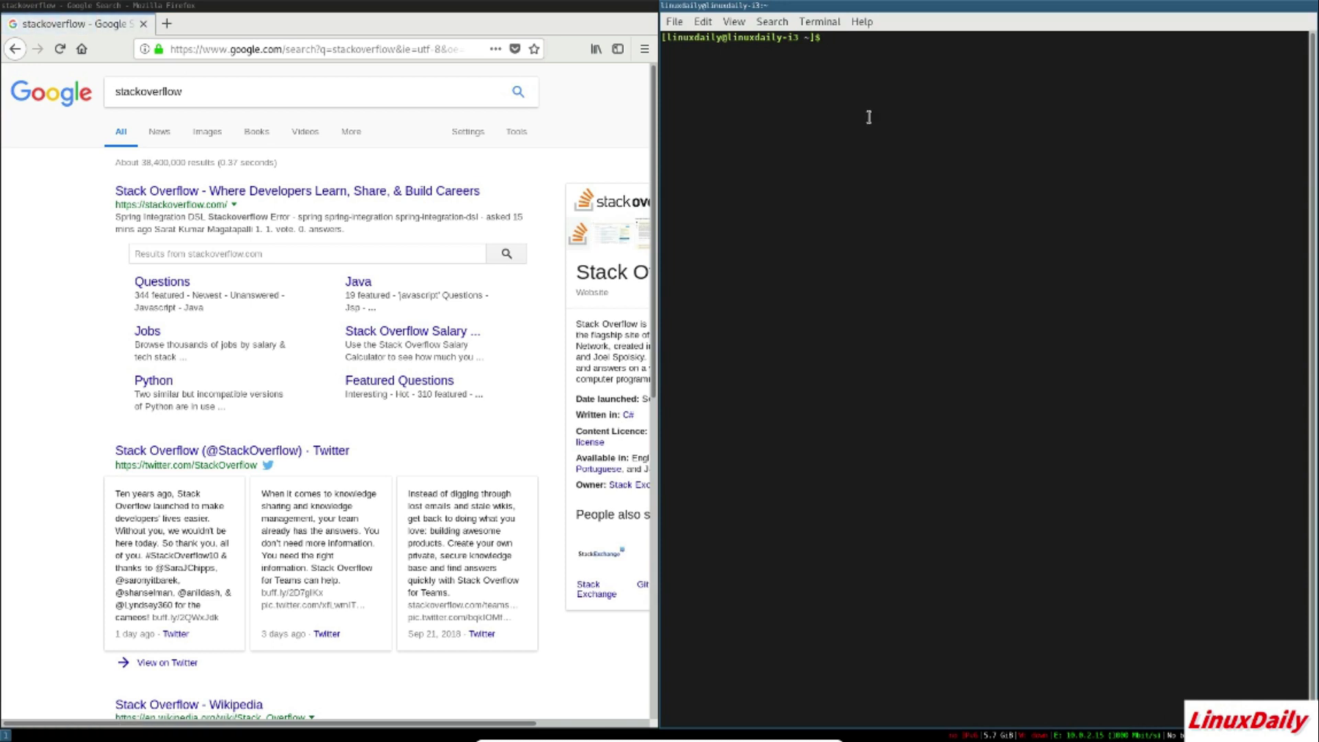
{"action": "type", "text": "touch program.sh"}
- Create program.sh with touch and open it in nano
{"action": "key", "text": "Return"}
{"action": "type", "text": "vim"}
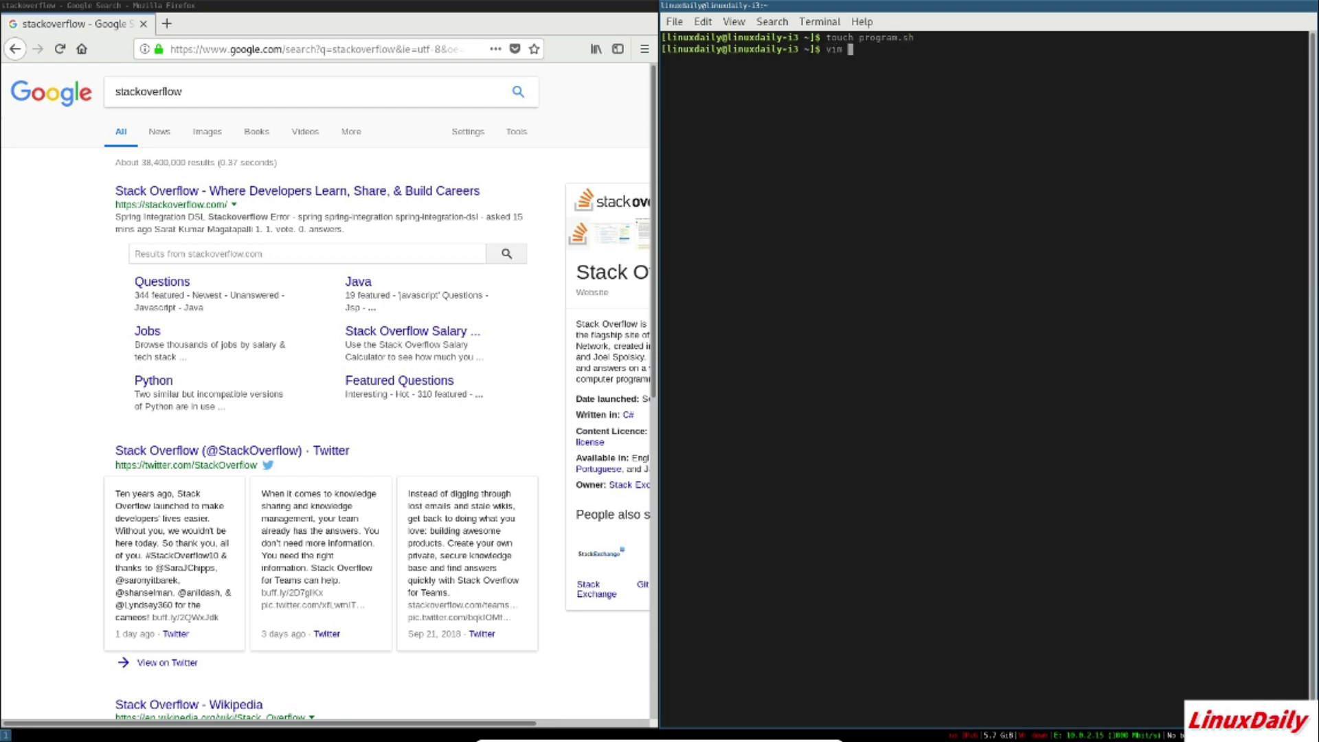
{"action": "key", "text": "BackSpace"}
{"action": "key", "text": "BackSpace"}
{"action": "key", "text": "BackSpace"}
{"action": "type", "text": "nano pro"}
{"action": "key", "text": "Tab"}
{"action": "key", "text": "Return"}
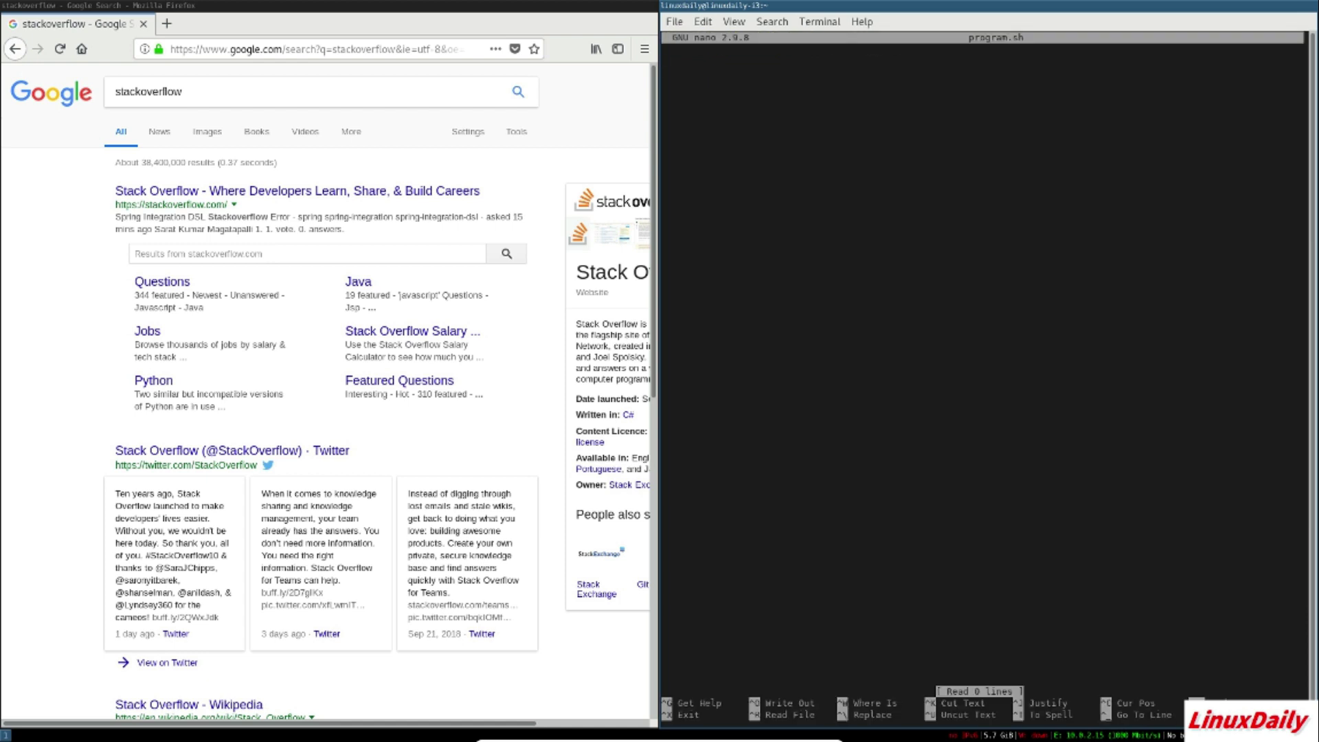
- Run top in a new terminal below the editor, then refocus program.sh
{"action": "key", "text": "super+Return"}
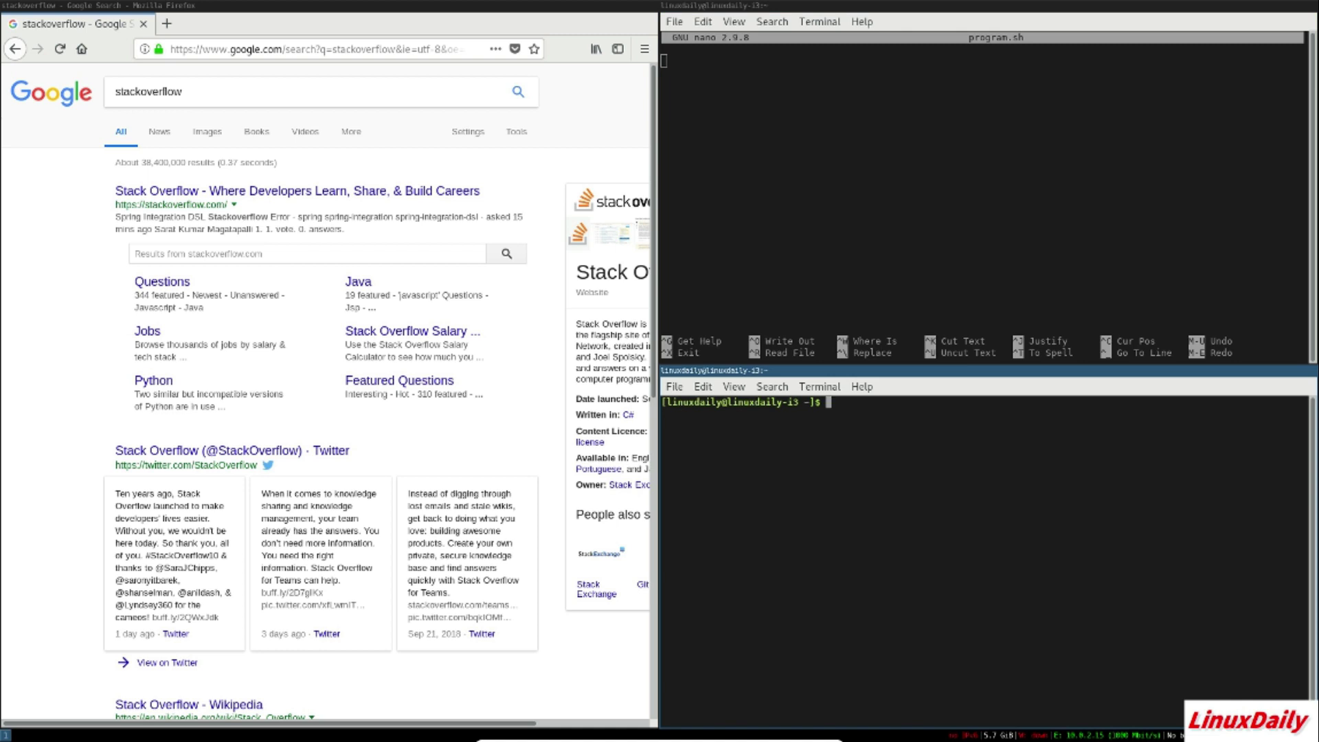
{"action": "type", "text": "top"}
{"action": "key", "text": "Return"}
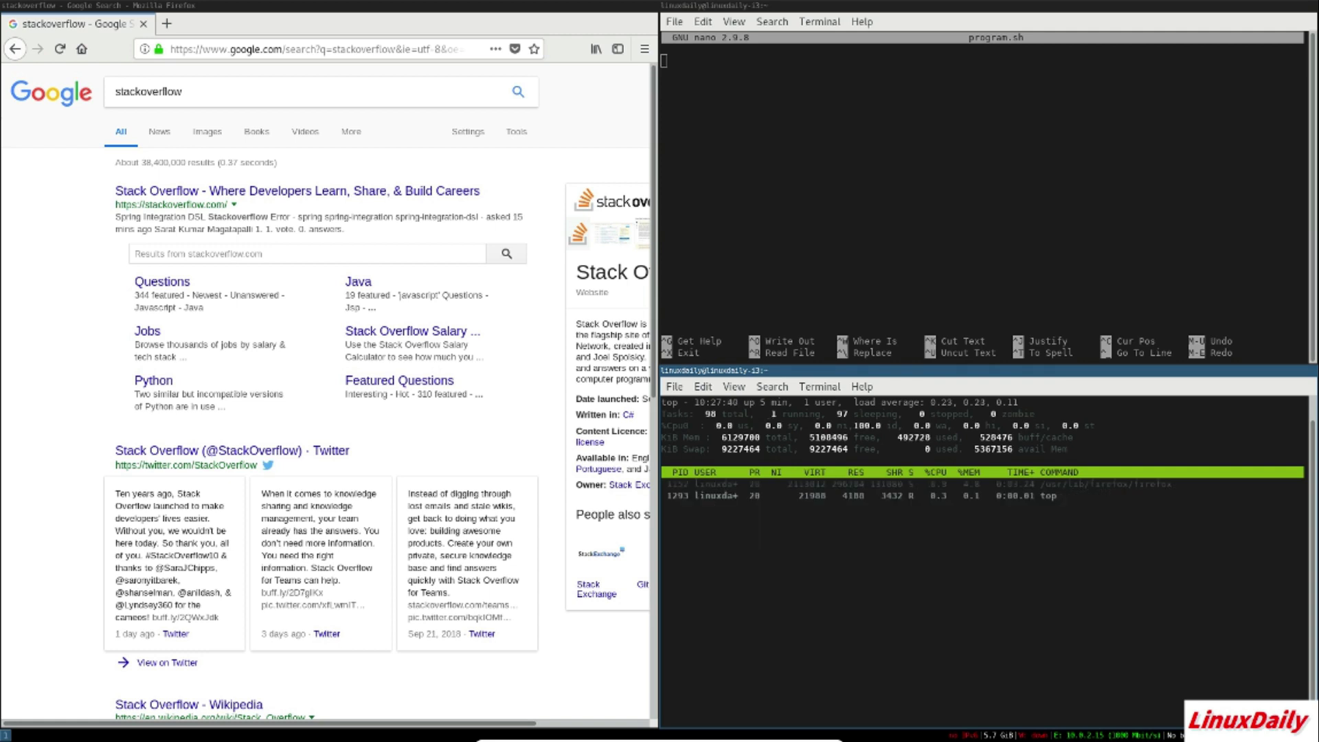
{"action": "left_click", "coordinate": [962, 139]}
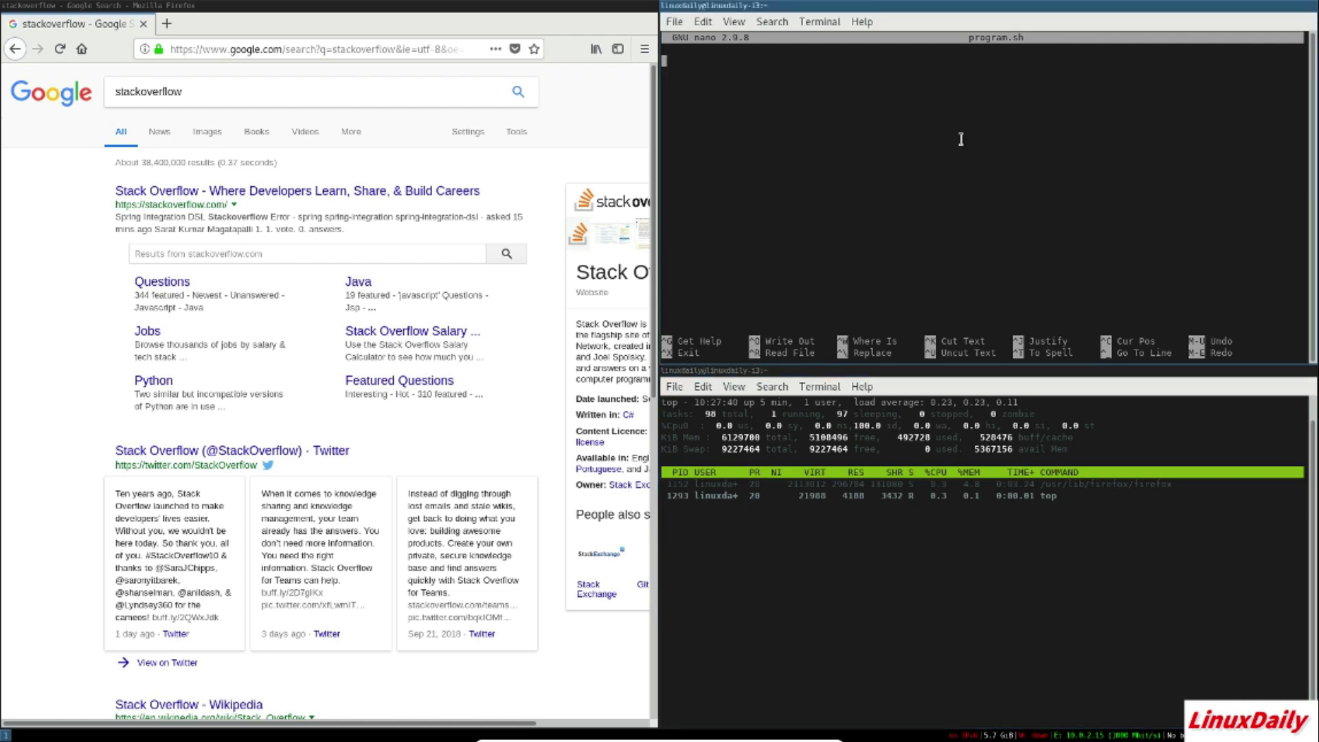
- Type echo "HI" into program.sh, then switch focus to top and back to the editor
{"action": "type", "text": "echo \""}
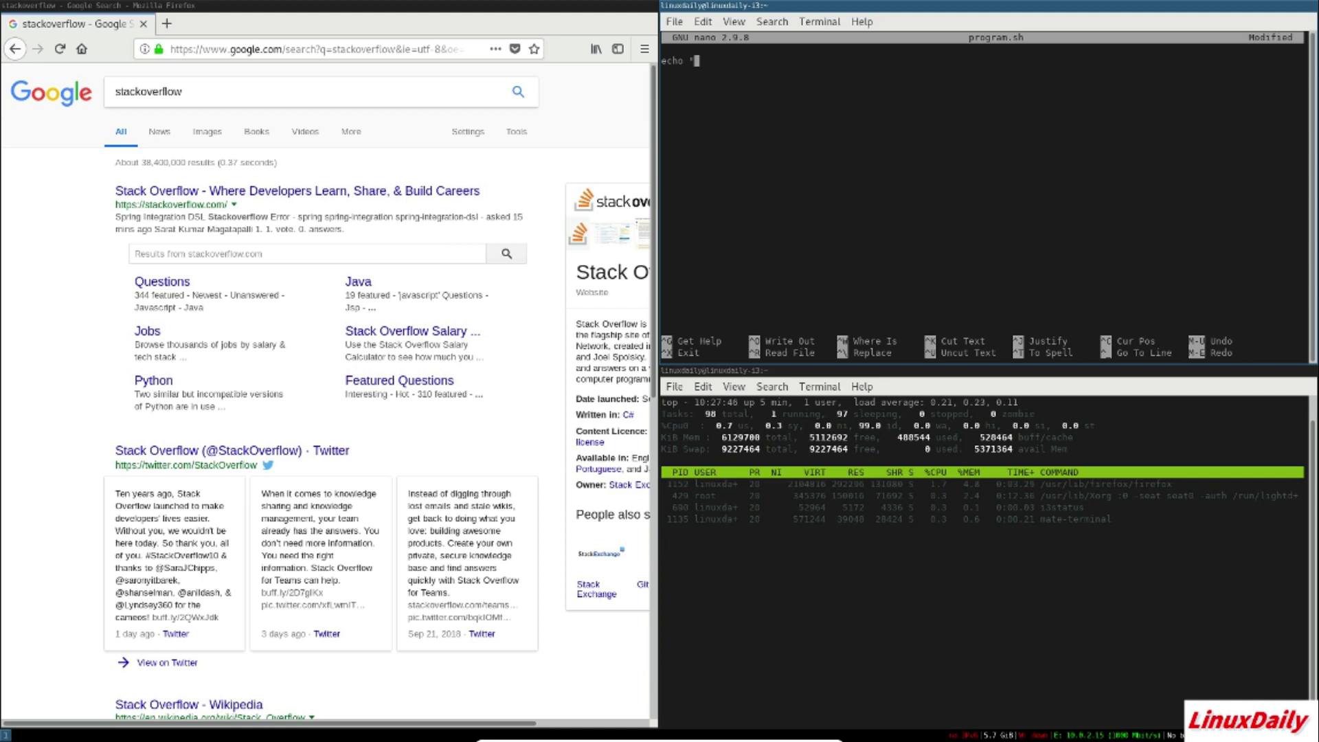
{"action": "type", "text": "HI\""}
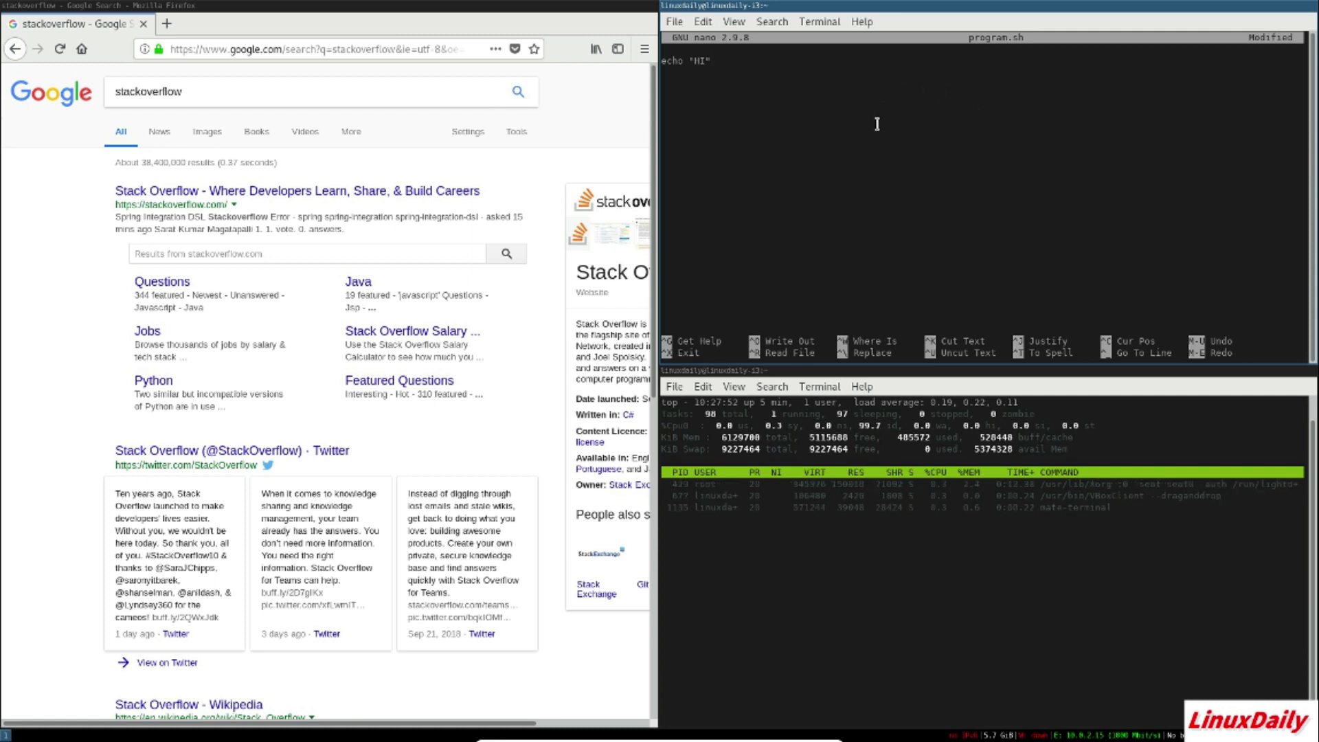
{"action": "left_click", "coordinate": [752, 411]}
{"action": "left_click", "coordinate": [815, 264]}
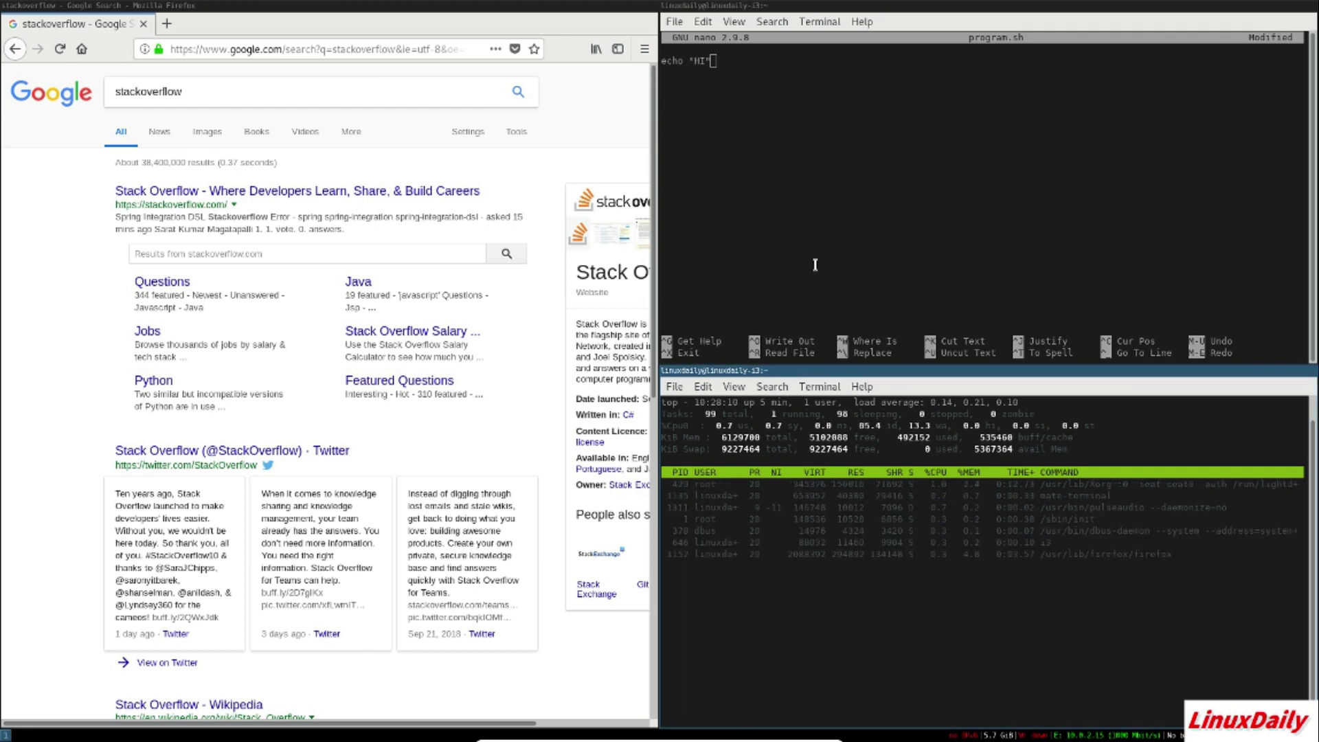
- Quit top and close its terminal, cancelling the close-window confirmations
{"action": "key", "text": "super+shift+q"}
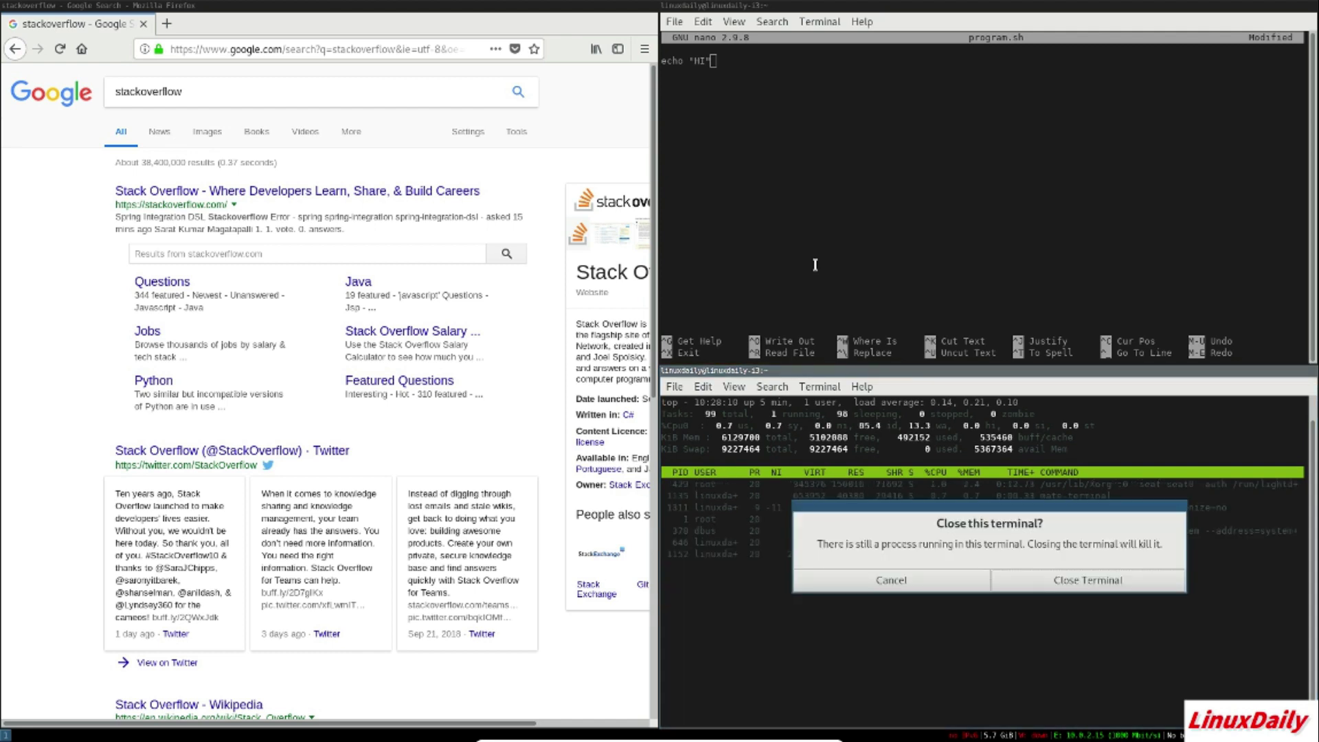
{"action": "key", "text": "Escape"}
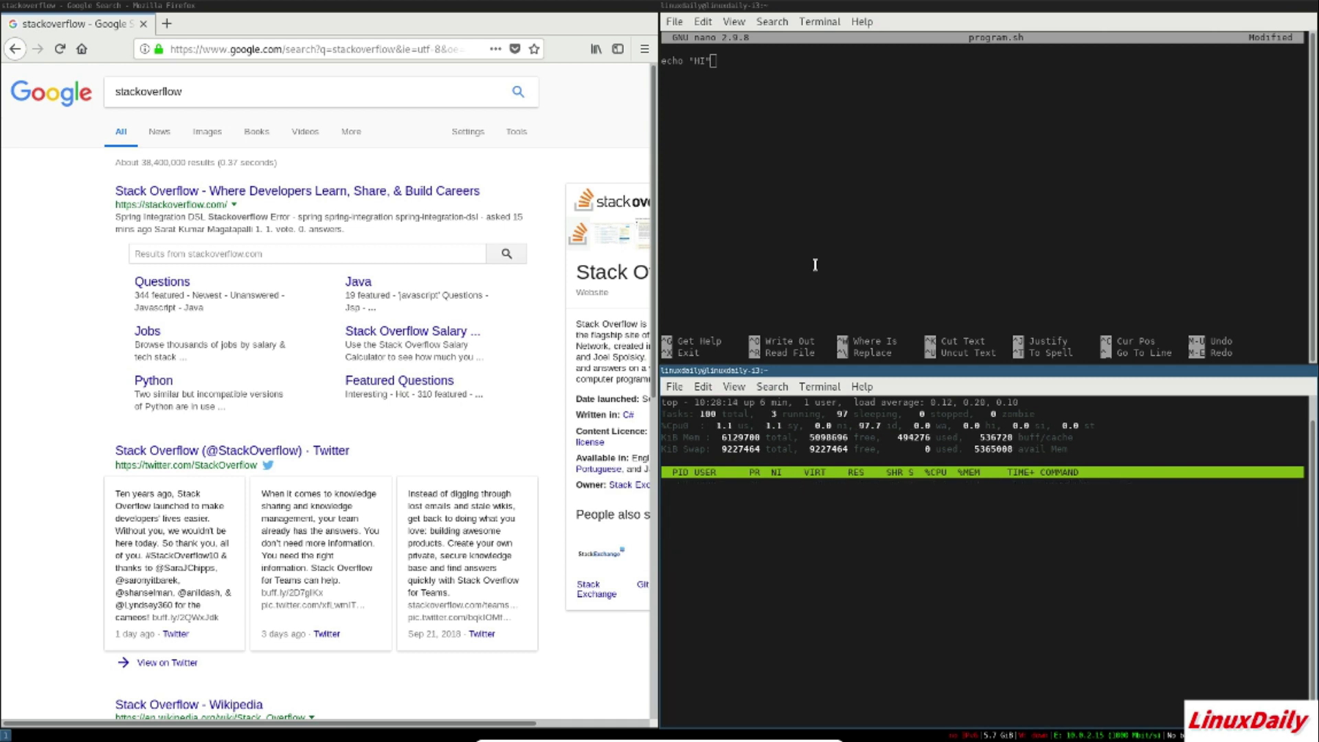
{"action": "key", "text": "q"}
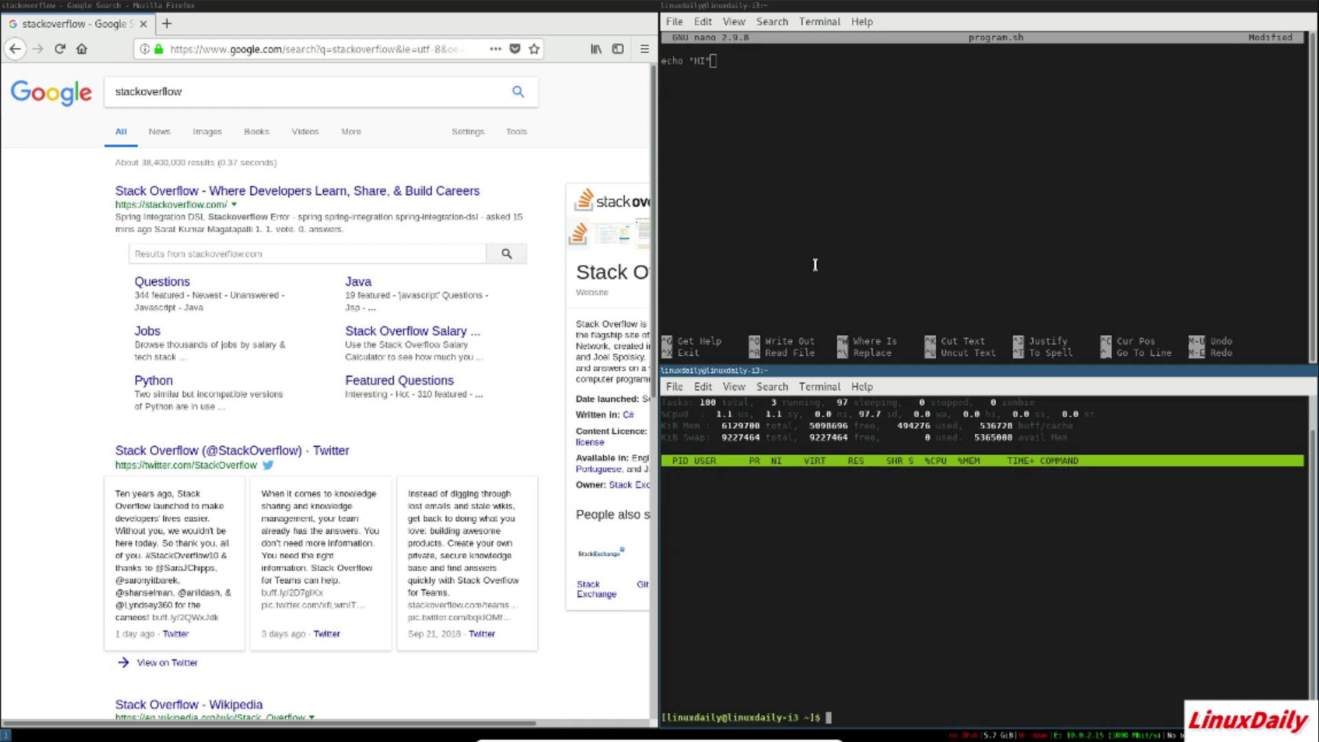
{"action": "key", "text": "super+shift+q"}
{"action": "key", "text": "super+shift+q"}
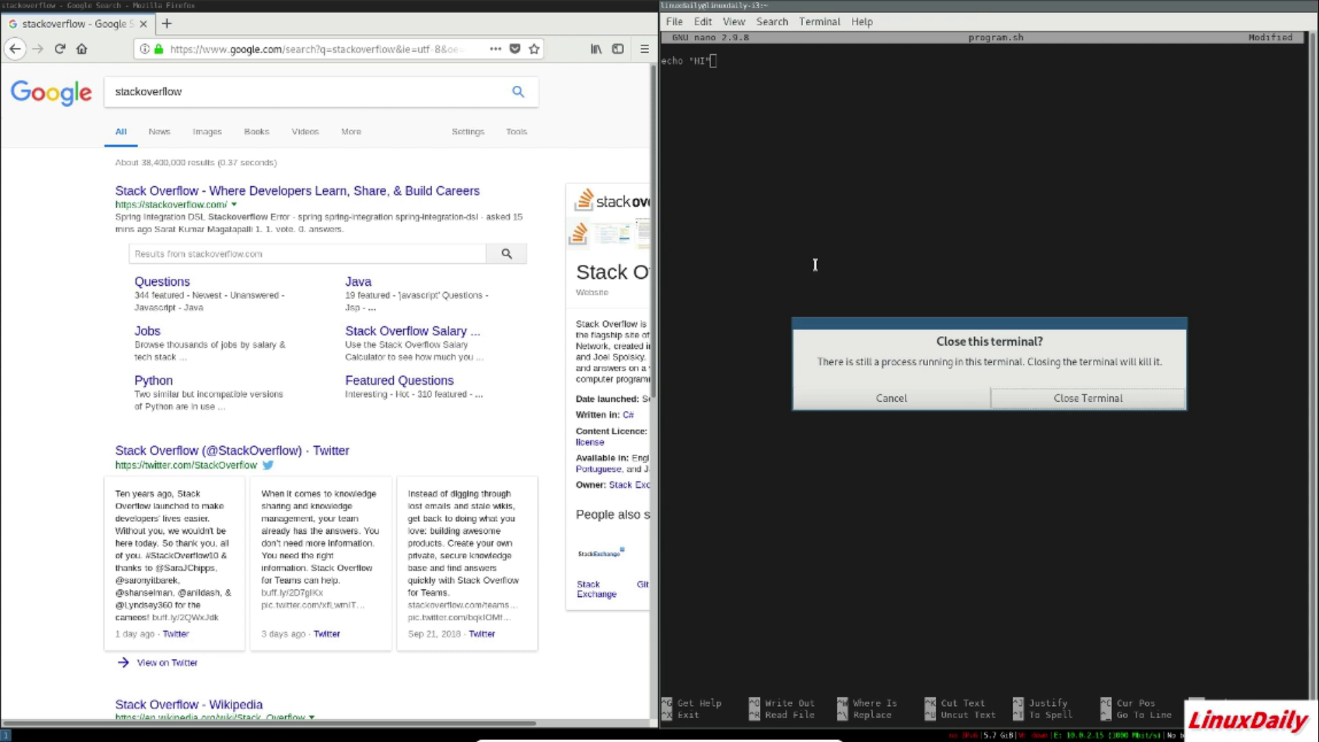
{"action": "key", "text": "Escape"}
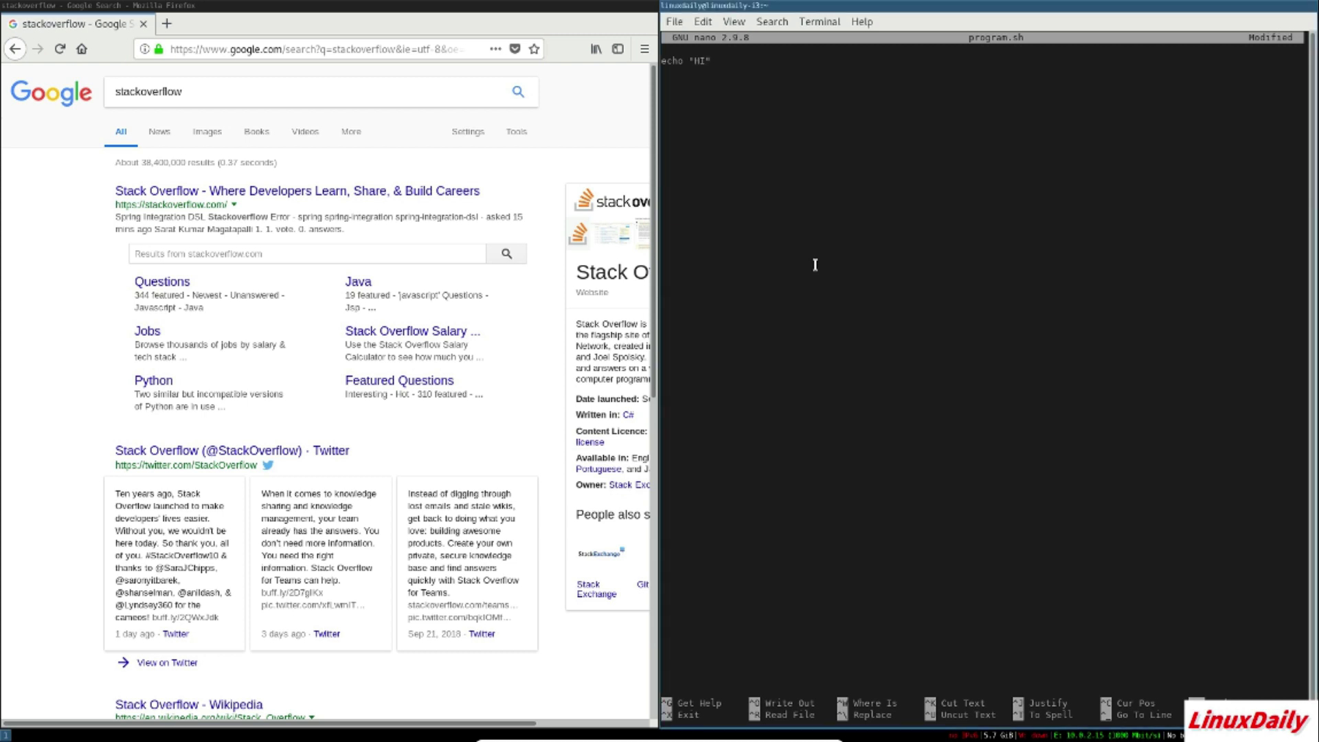
- Save and exit nano, close the remaining windows, and open a new terminal
{"action": "key", "text": "ctrl+x"}
{"action": "key", "text": "y"}
{"action": "key", "text": "Return"}
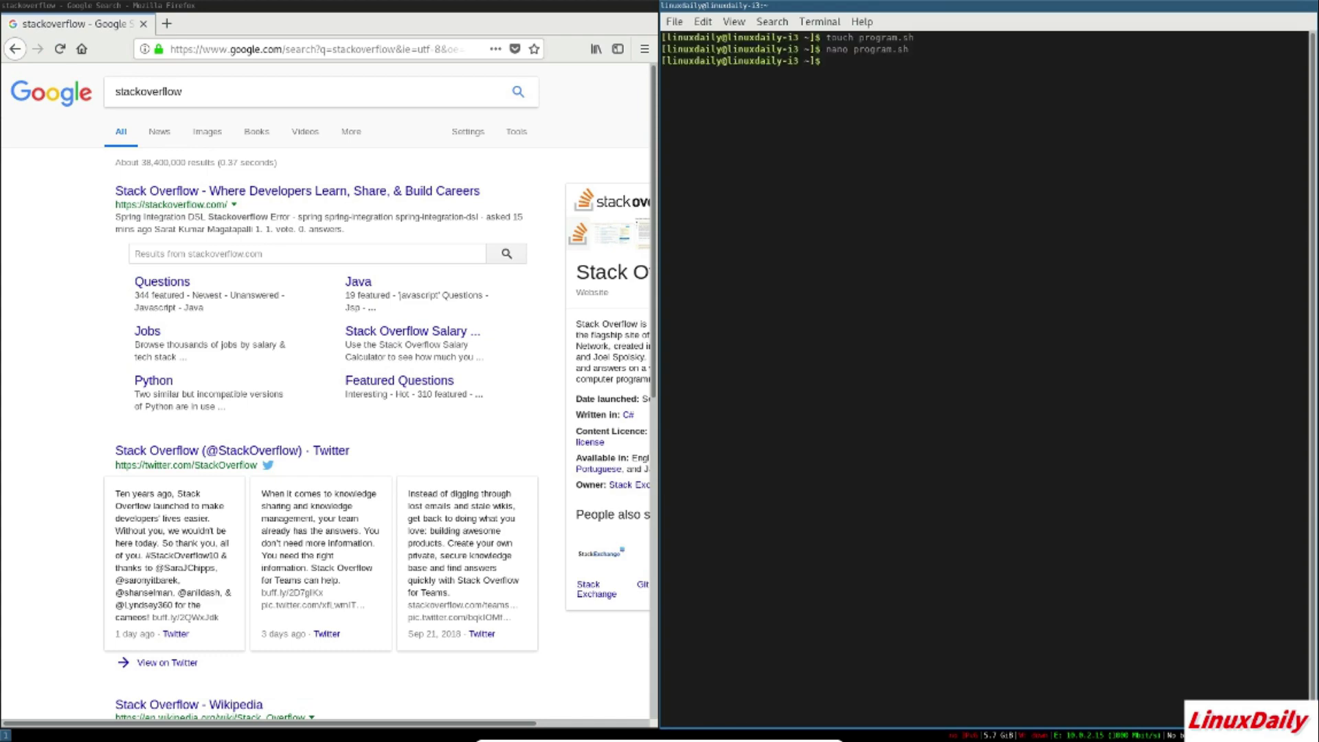
{"action": "key", "text": "super+shift+q"}
{"action": "key", "text": "super+shift+q"}
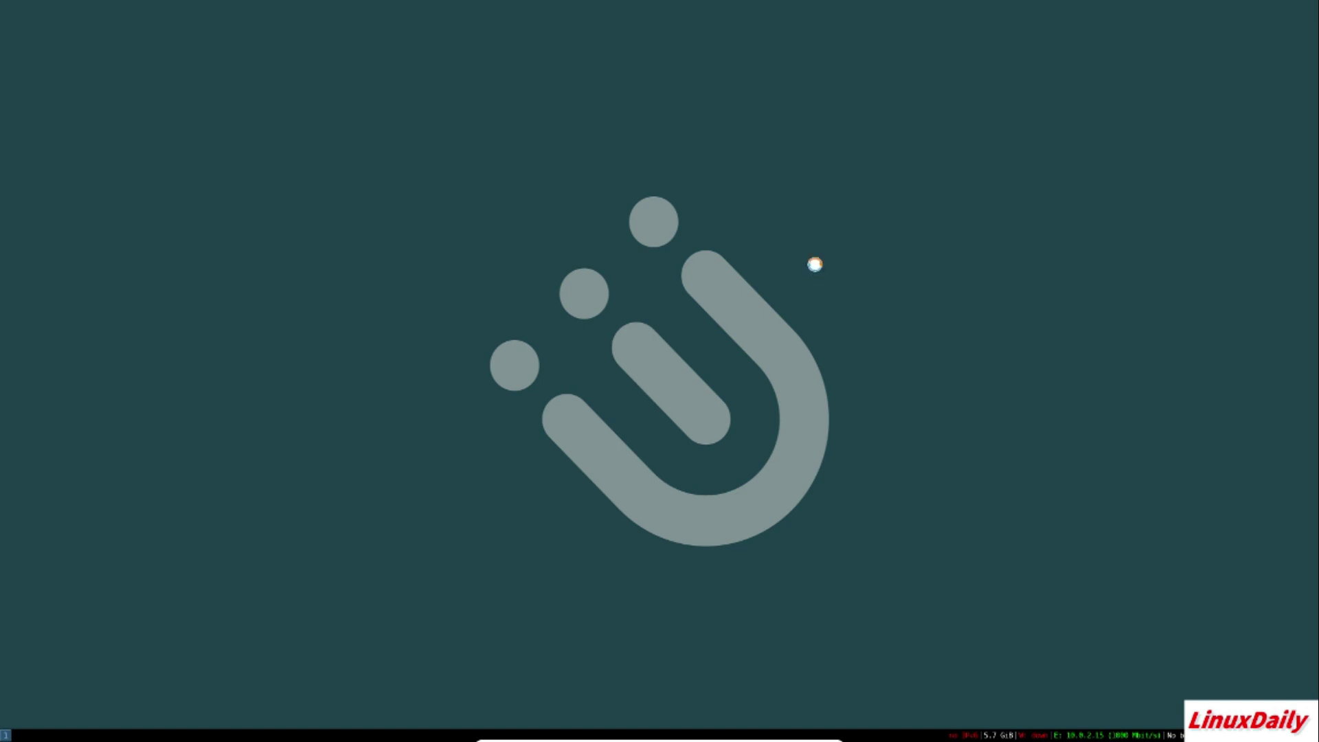
{"action": "key", "text": "super+Return"}
- Open .config/i3/config in nano and scroll down to its end
{"action": "type", "text": "nano"}
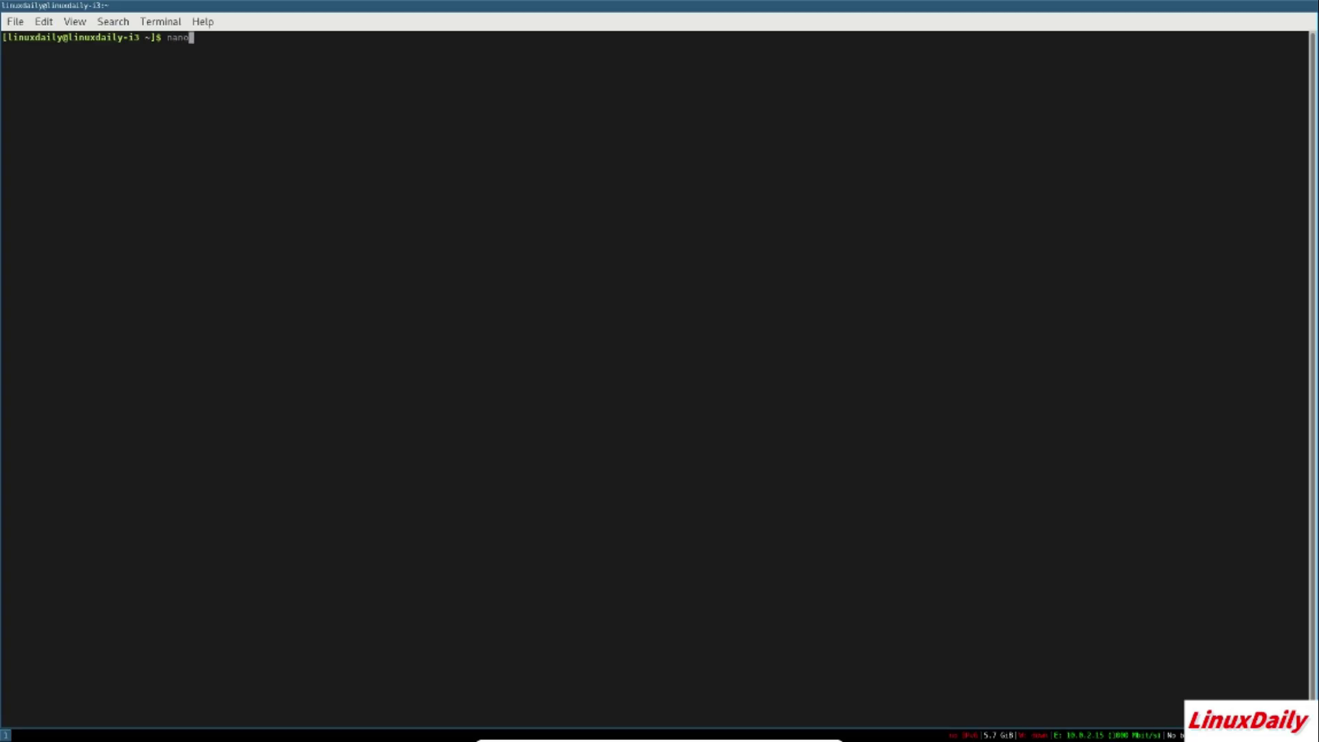
{"action": "type", "text": " .config/i3/co"}
{"action": "key", "text": "Tab"}
{"action": "key", "text": "Return"}
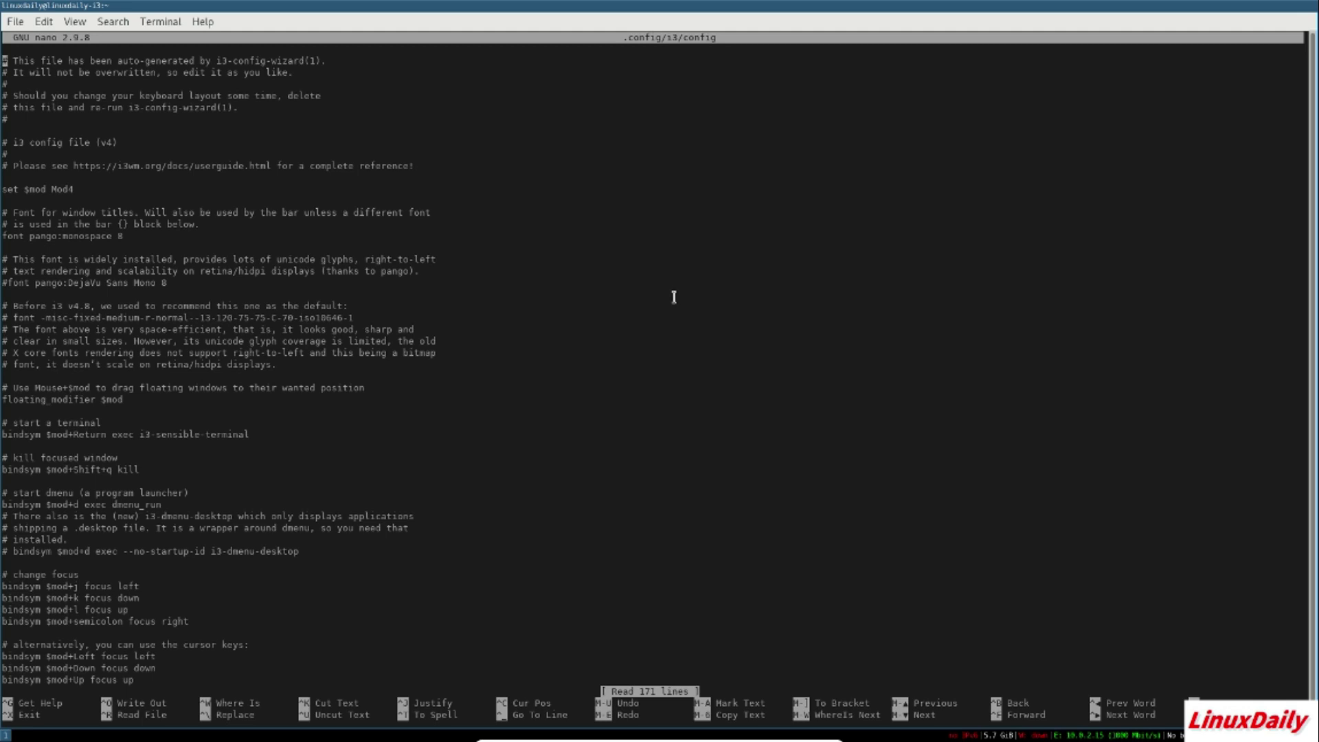
{"action": "scroll", "coordinate": [348, 420], "scroll_direction": "down", "scroll_amount": 10}
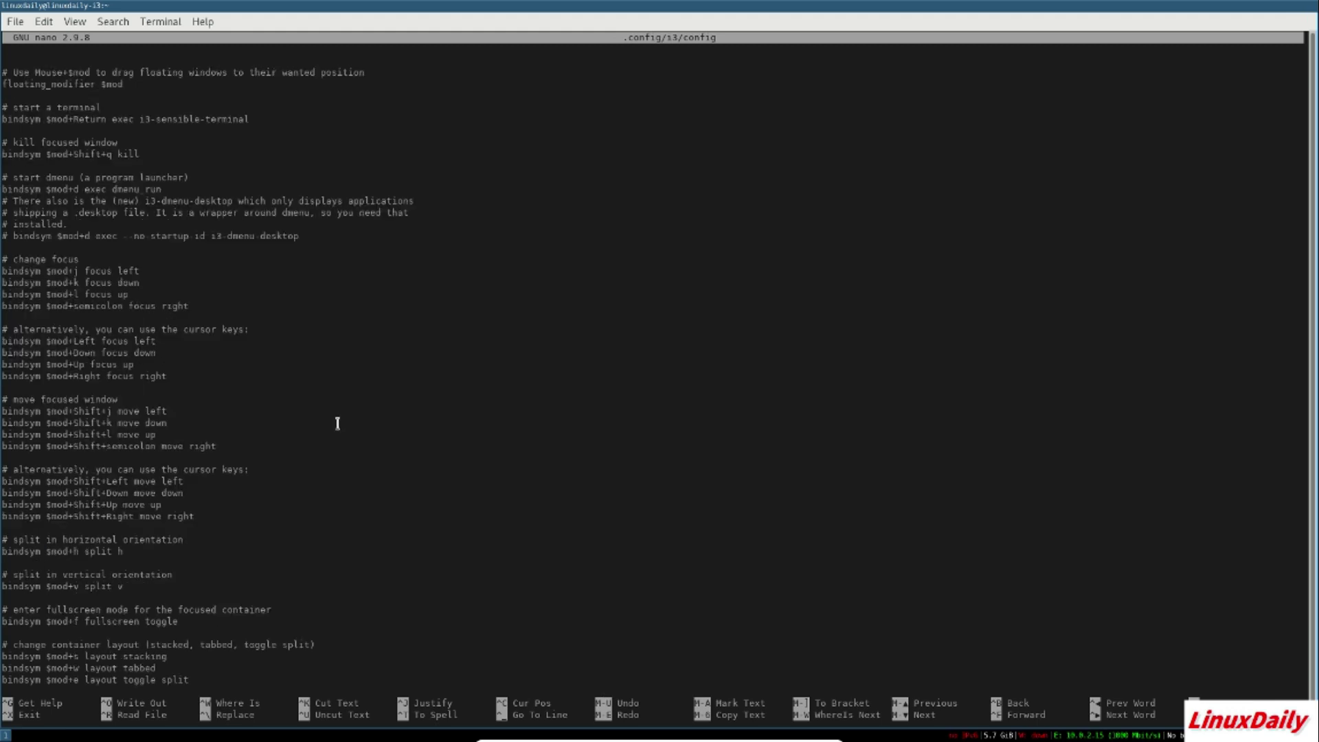
{"action": "scroll", "coordinate": [337, 422], "scroll_direction": "down", "scroll_amount": 9}
{"action": "scroll", "coordinate": [336, 426], "scroll_direction": "down", "scroll_amount": 9}
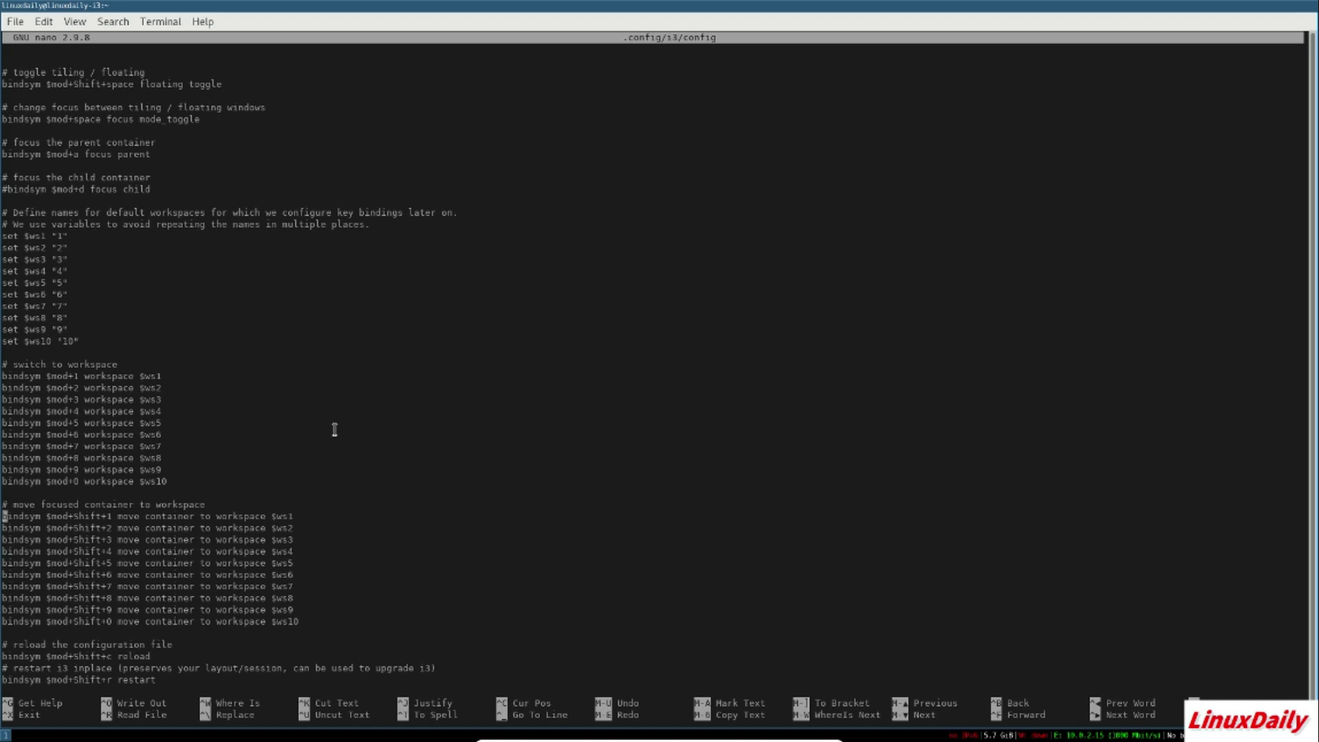
{"action": "scroll", "coordinate": [302, 426], "scroll_direction": "down", "scroll_amount": 9}
{"action": "scroll", "coordinate": [296, 421], "scroll_direction": "down", "scroll_amount": 9}
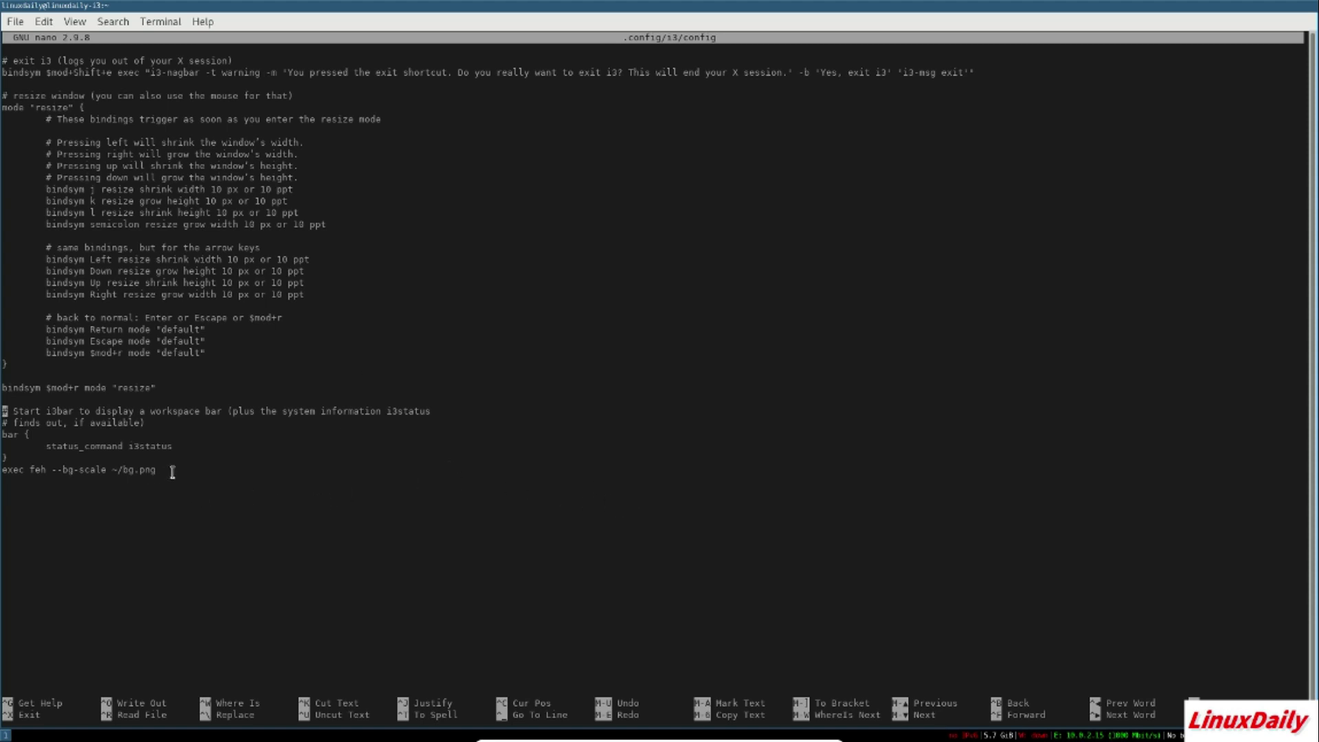
- Highlight the exec feh --bg-scale ~/bg.png line, then scroll back through the config
{"action": "left_click_drag", "start_coordinate": [172, 472], "coordinate": [2, 470]}
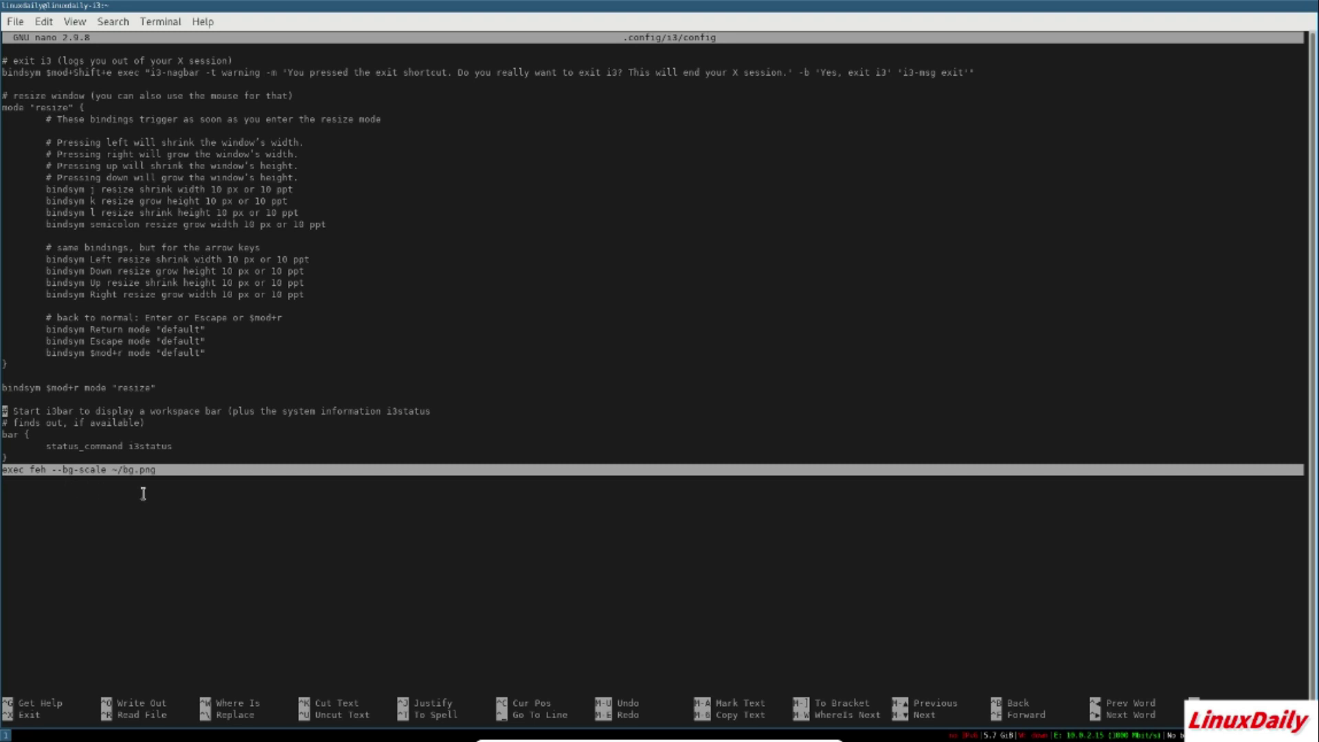
{"action": "left_click", "coordinate": [314, 490]}
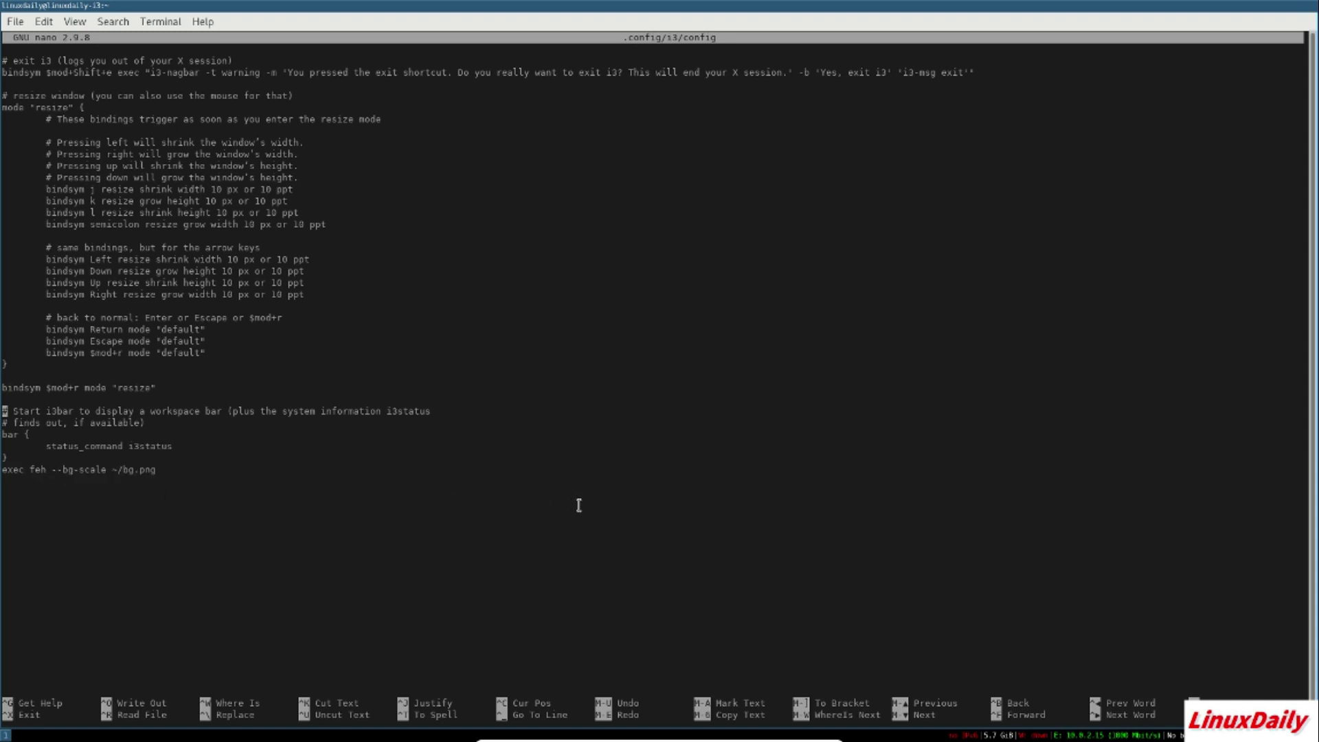
{"action": "scroll", "coordinate": [493, 477], "scroll_direction": "up", "scroll_amount": 10}
{"action": "scroll", "coordinate": [493, 477], "scroll_direction": "up", "scroll_amount": 10}
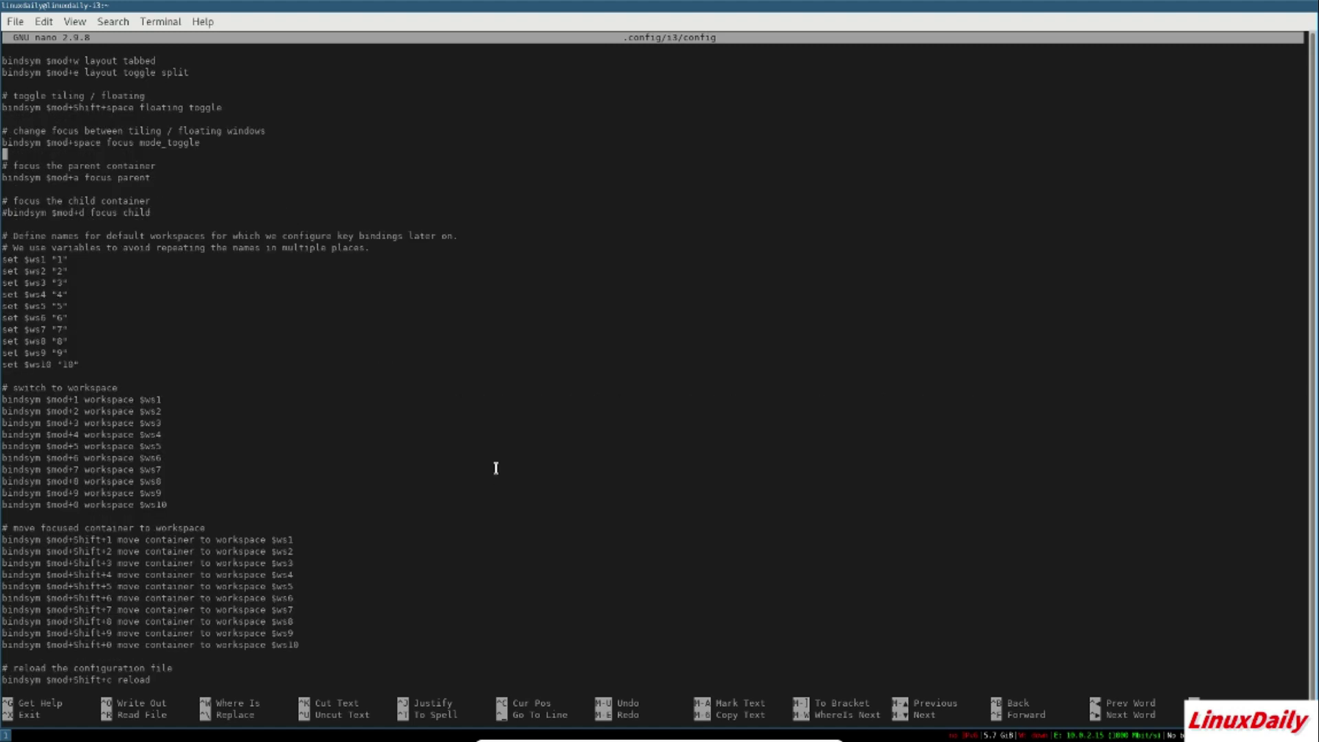
{"action": "scroll", "coordinate": [493, 465], "scroll_direction": "up", "scroll_amount": 10}
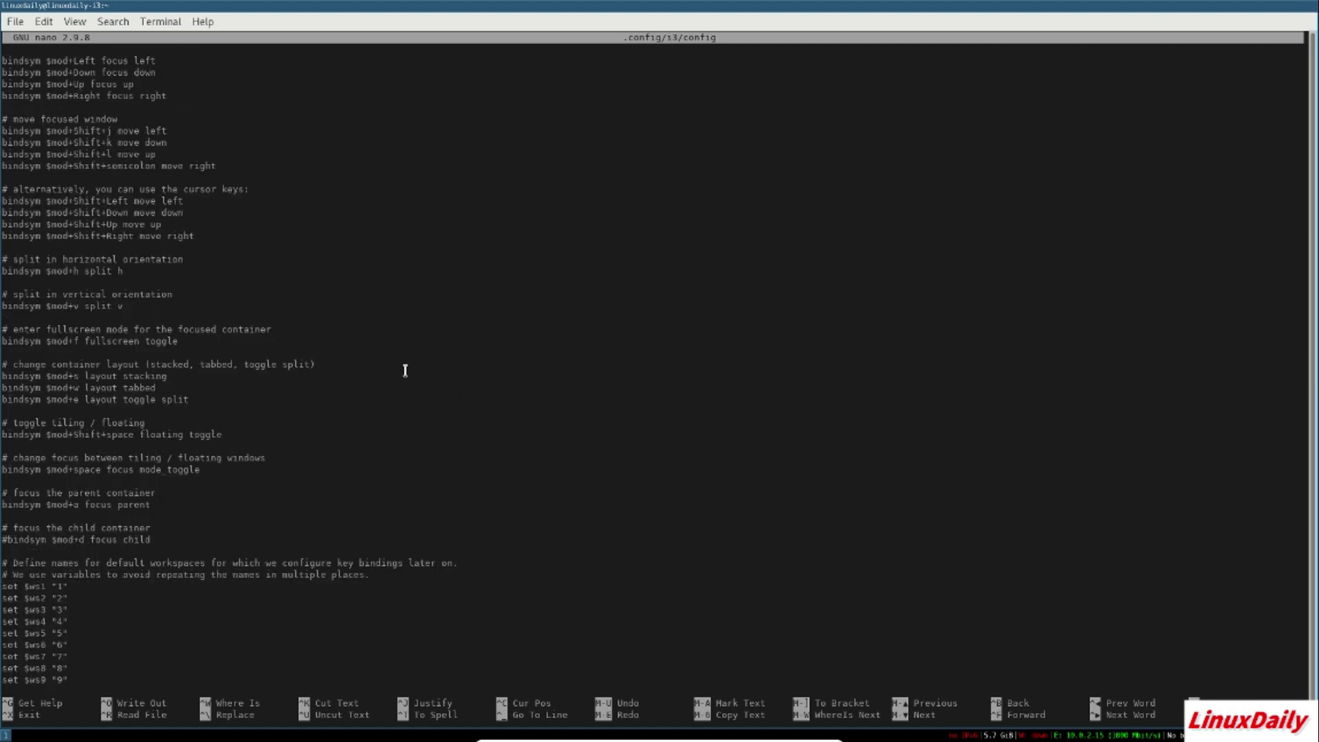
{"action": "scroll", "coordinate": [404, 364], "scroll_direction": "up", "scroll_amount": 7}
{"action": "scroll", "coordinate": [403, 357], "scroll_direction": "up", "scroll_amount": 2}
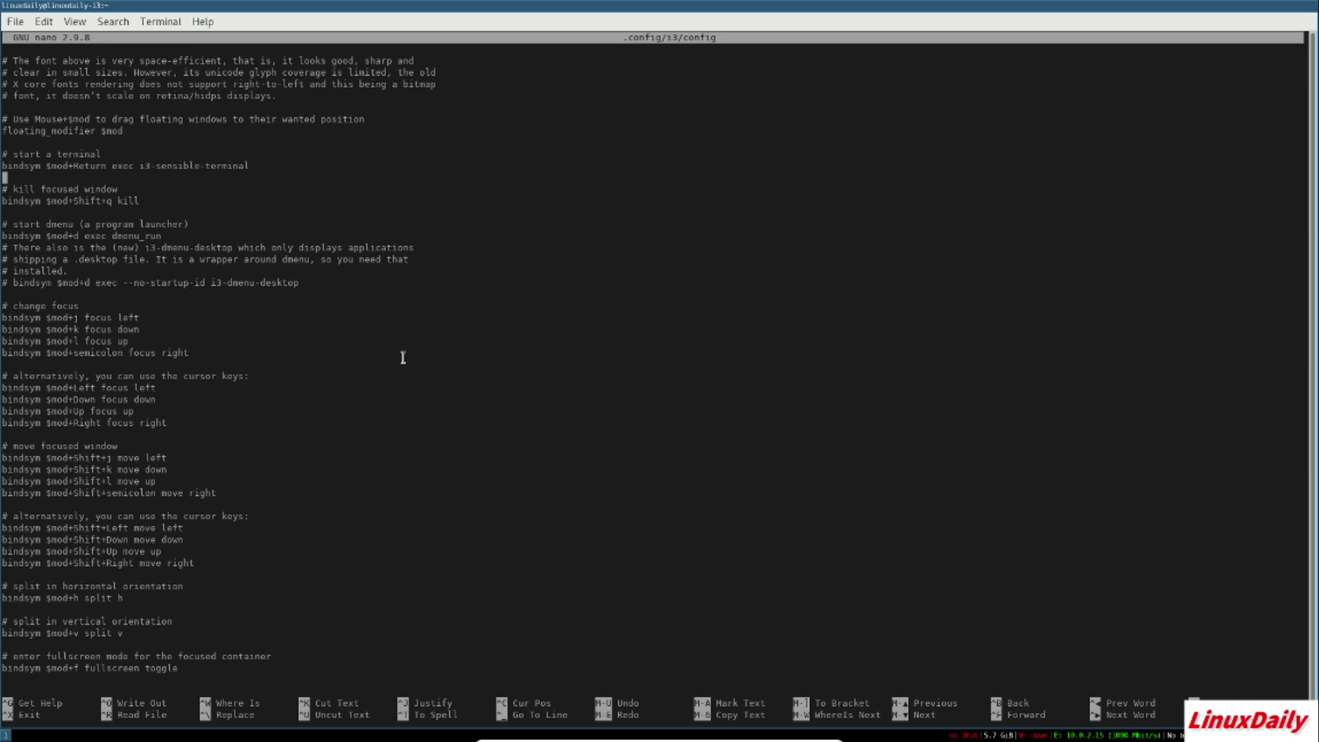
{"action": "scroll", "coordinate": [411, 357], "scroll_direction": "down", "scroll_amount": 20}
{"action": "scroll", "coordinate": [418, 356], "scroll_direction": "down", "scroll_amount": 10}
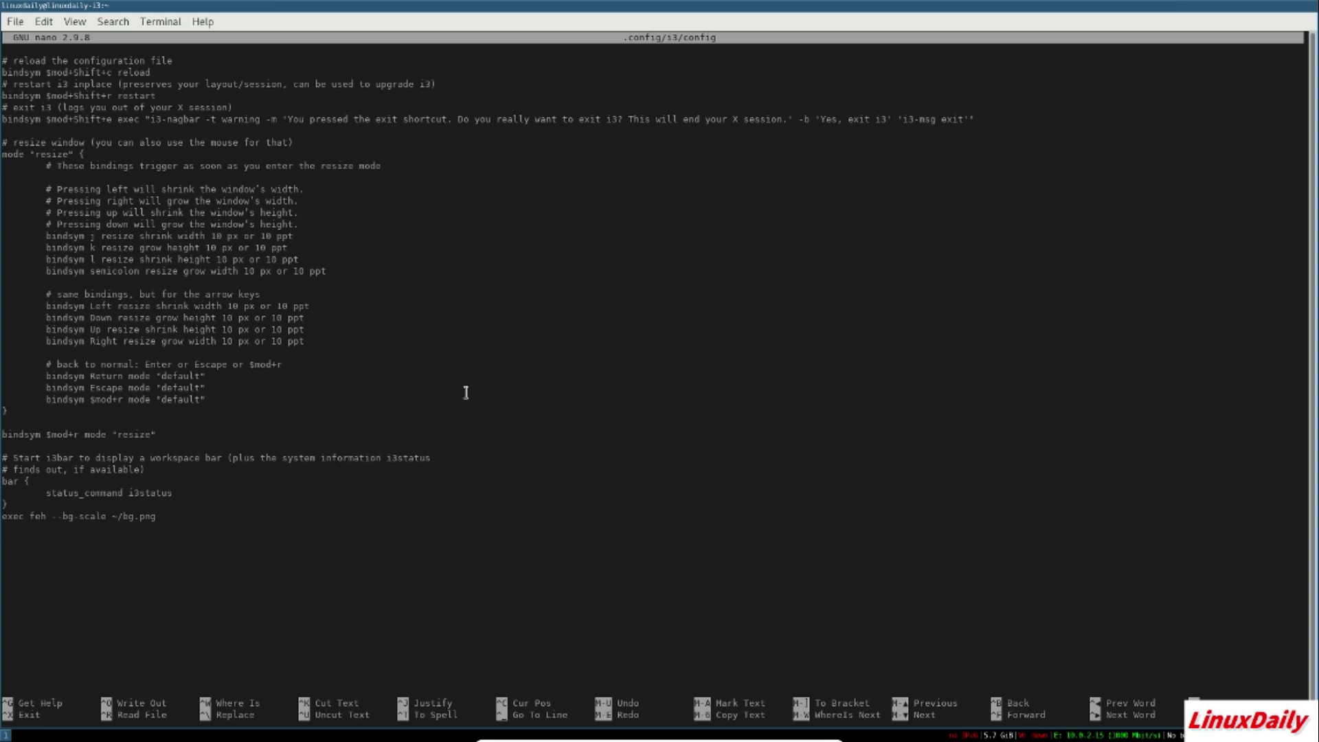
- Add an exec firefox line below the exec feh line and save the config
{"action": "key", "text": "Up"}
{"action": "type", "text": "exec firefox"}
{"action": "key", "text": "ctrl+x"}
{"action": "key", "text": "y"}
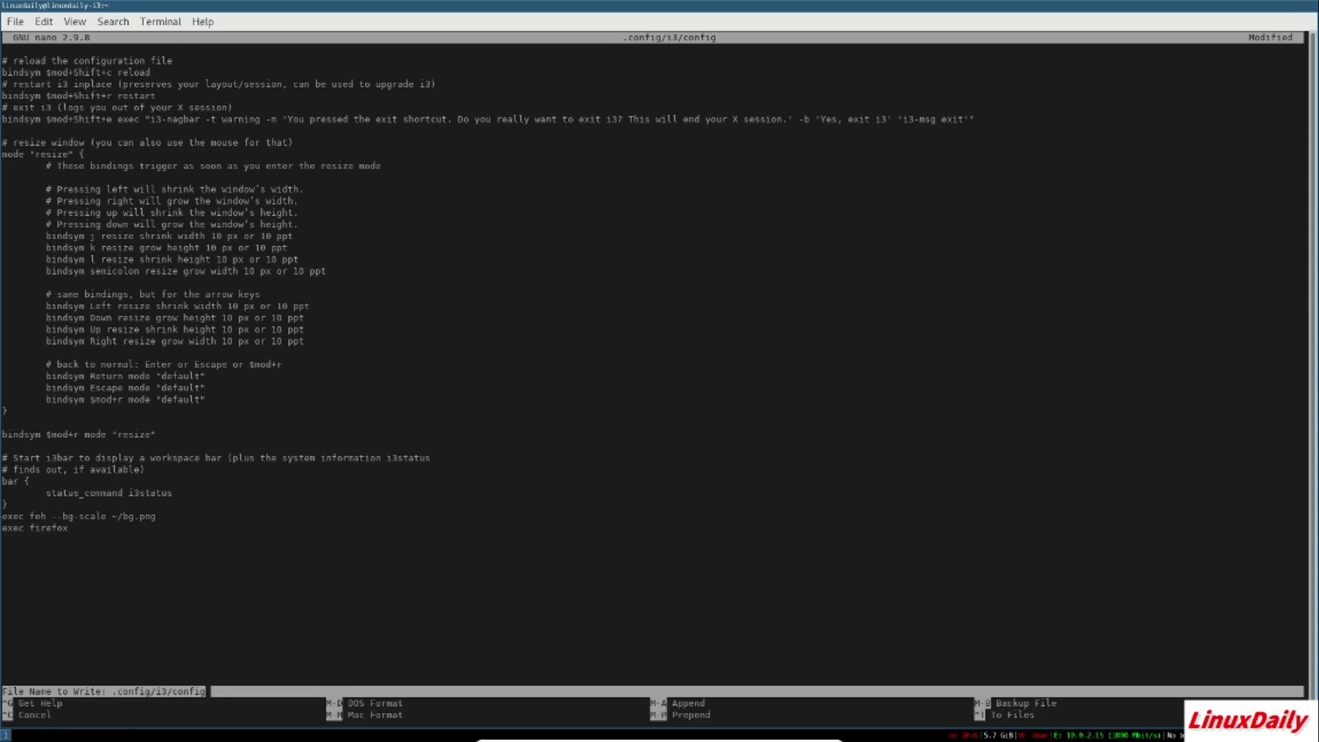
{"action": "key", "text": "Return"}
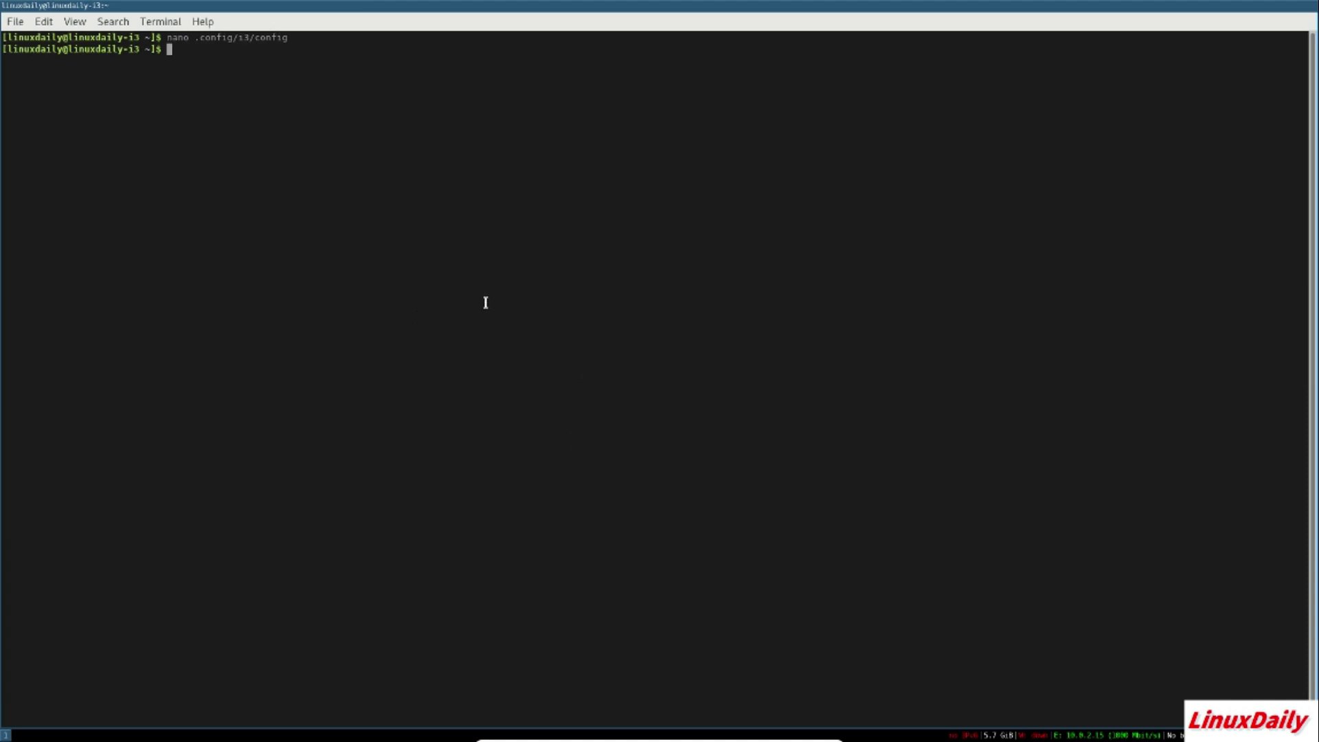
- Close the terminal with Ctrl+D, leaving only the i3 logo wallpaper and status bar
{"action": "key", "text": "Up"}
{"action": "key", "text": "Down"}
{"action": "key", "text": "ctrl+d"}
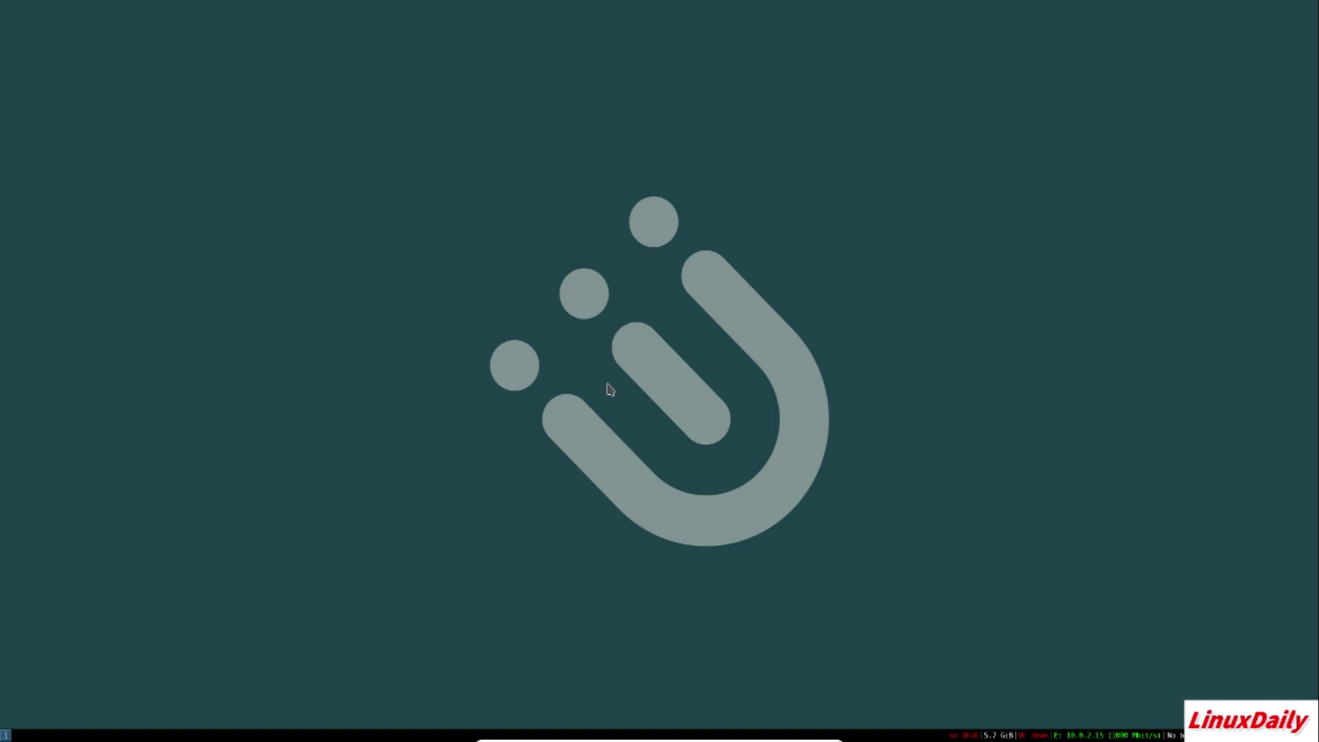
- Launch Firefox and search the web for i3wm
{"action": "key", "text": "super+d"}
{"action": "type", "text": "firefox"}
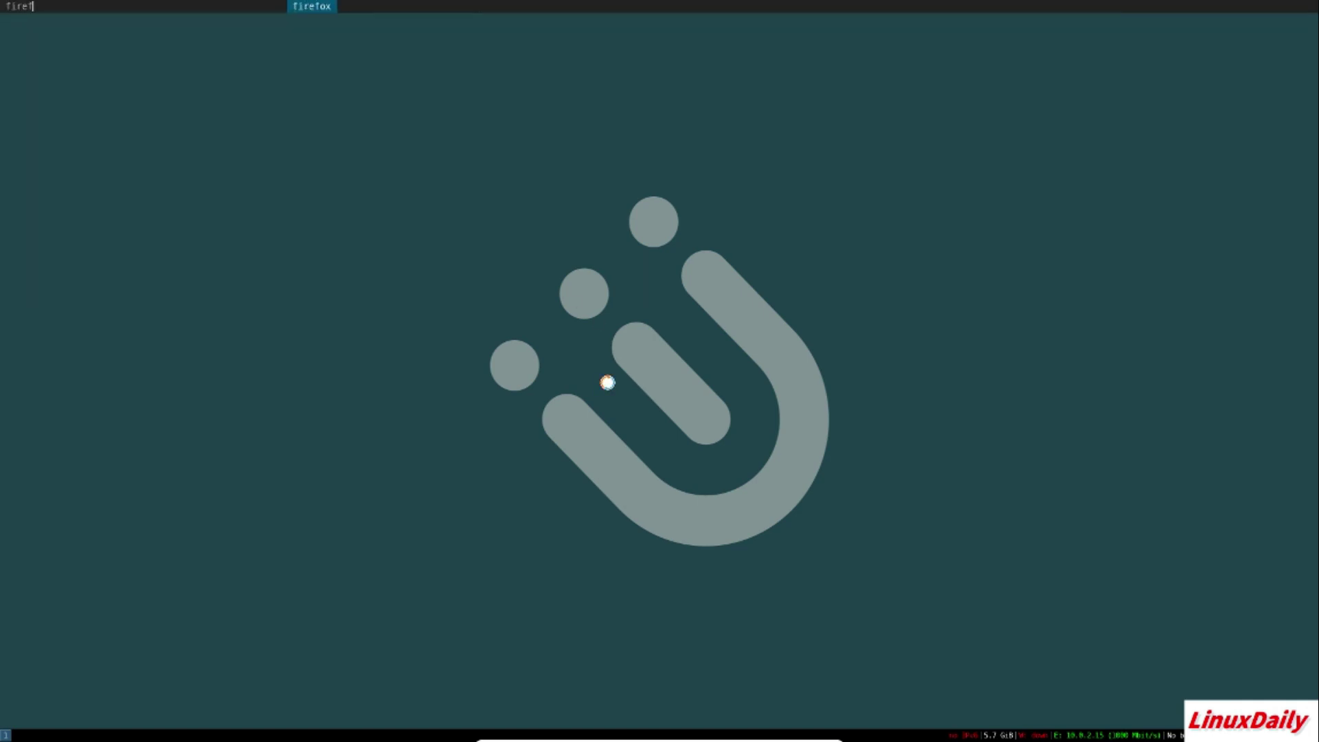
{"action": "key", "text": "Return"}
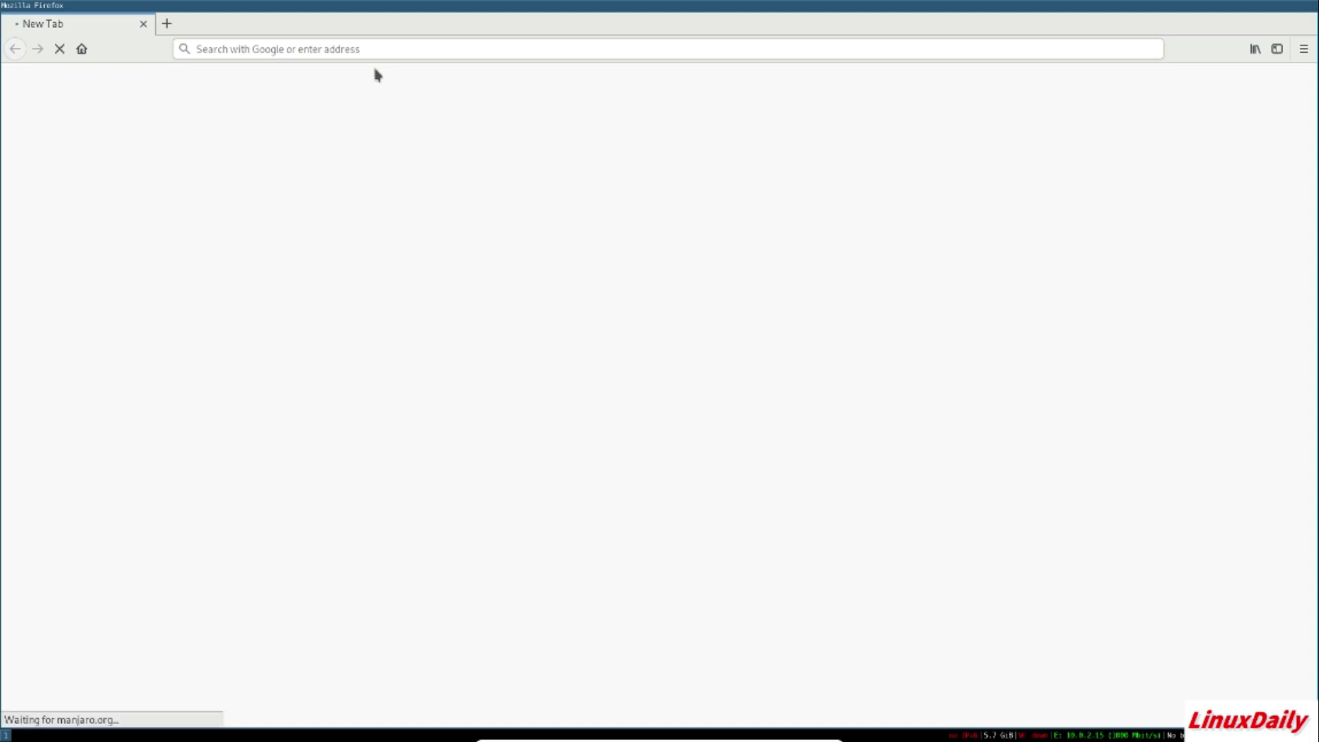
{"action": "key", "text": "ctrl+l"}
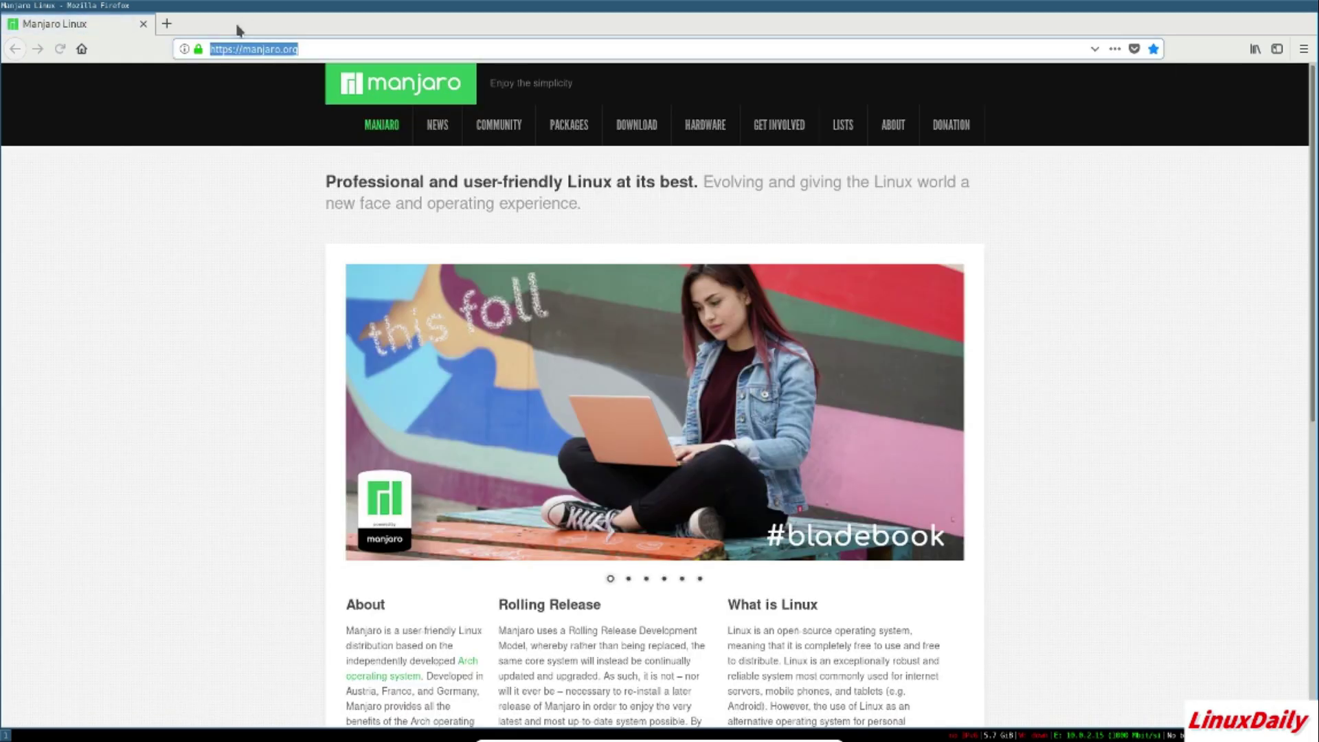
{"action": "type", "text": "i3wm"}
{"action": "key", "text": "Return"}
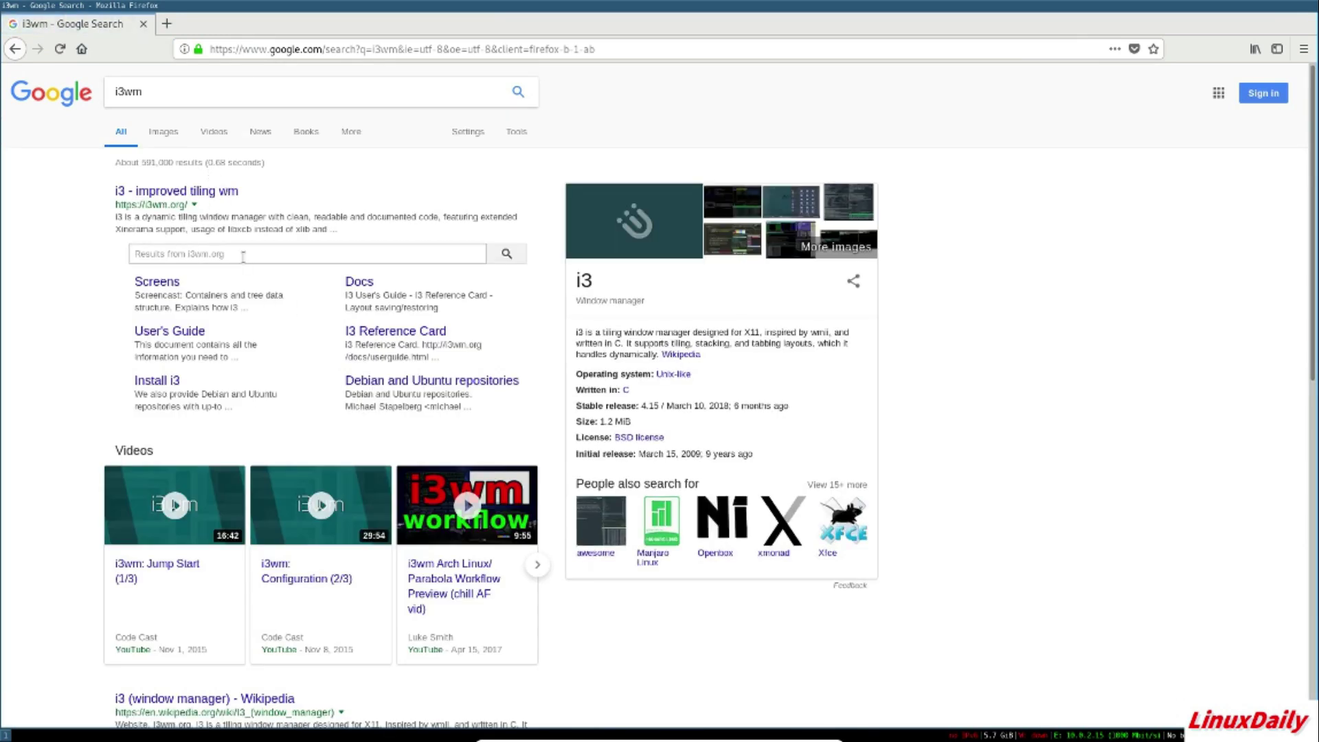
- Refine the search to i3wm documentation and open the i3 Docs result
{"action": "left_click", "coordinate": [261, 96]}
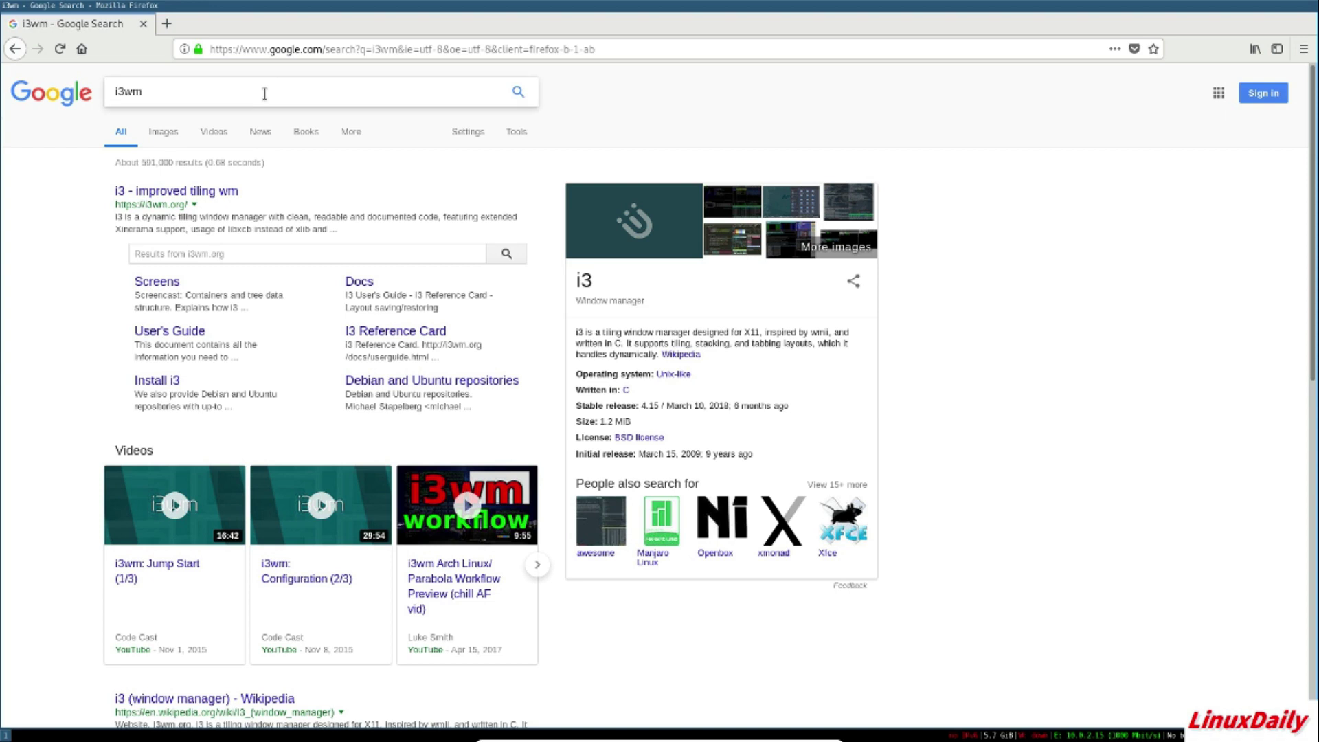
{"action": "type", "text": "doc"}
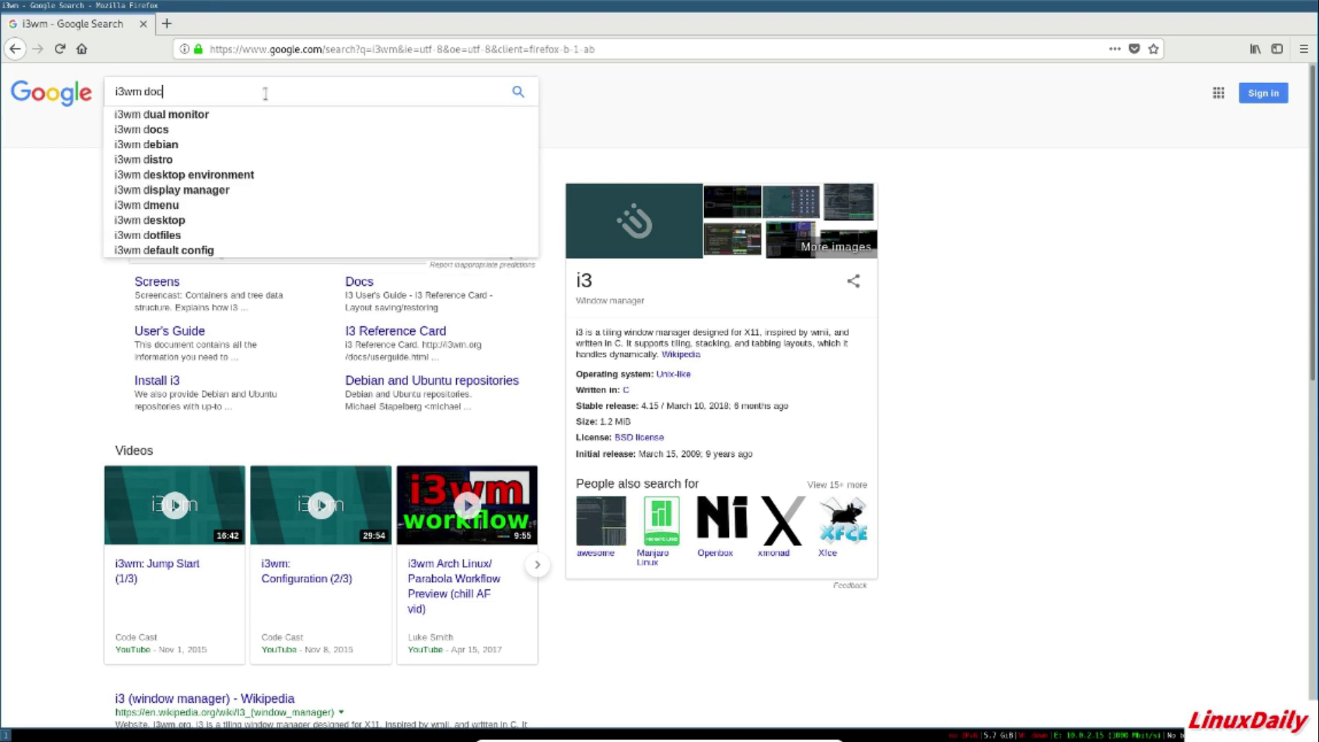
{"action": "type", "text": "umentation"}
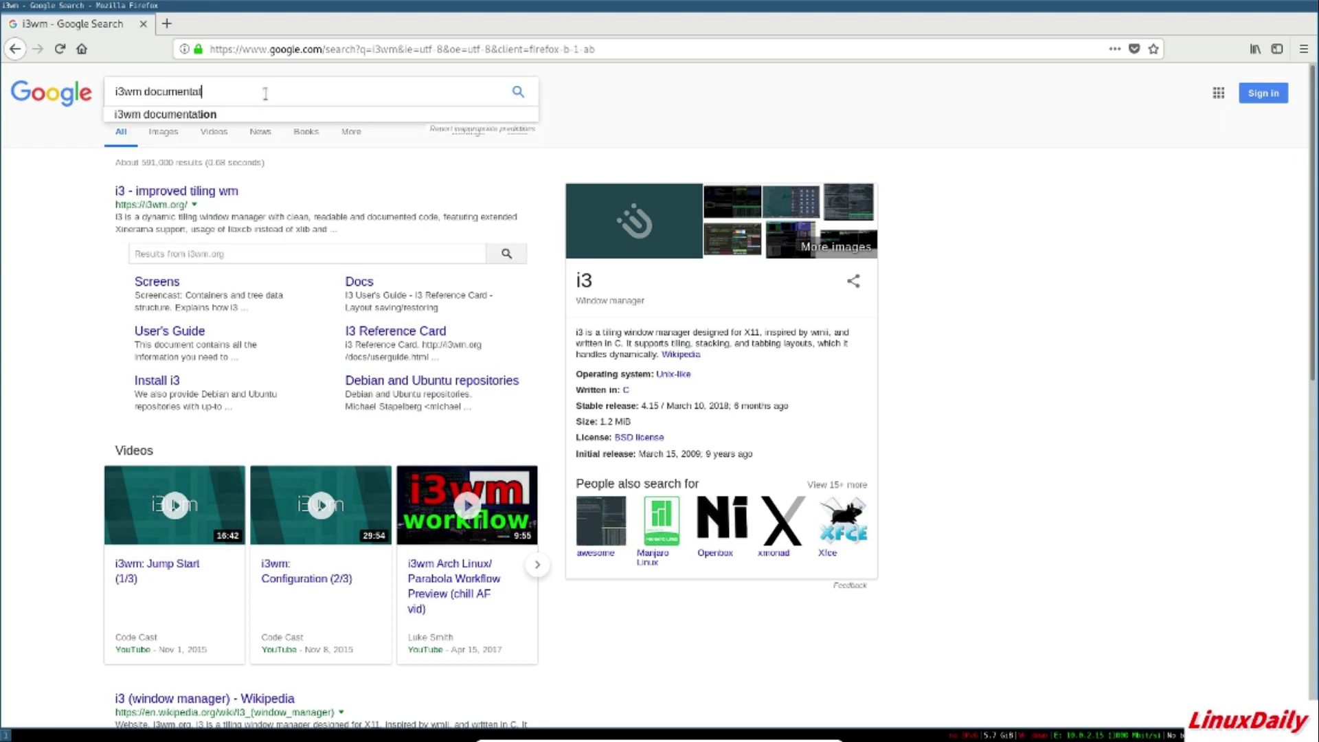
{"action": "key", "text": "Return"}
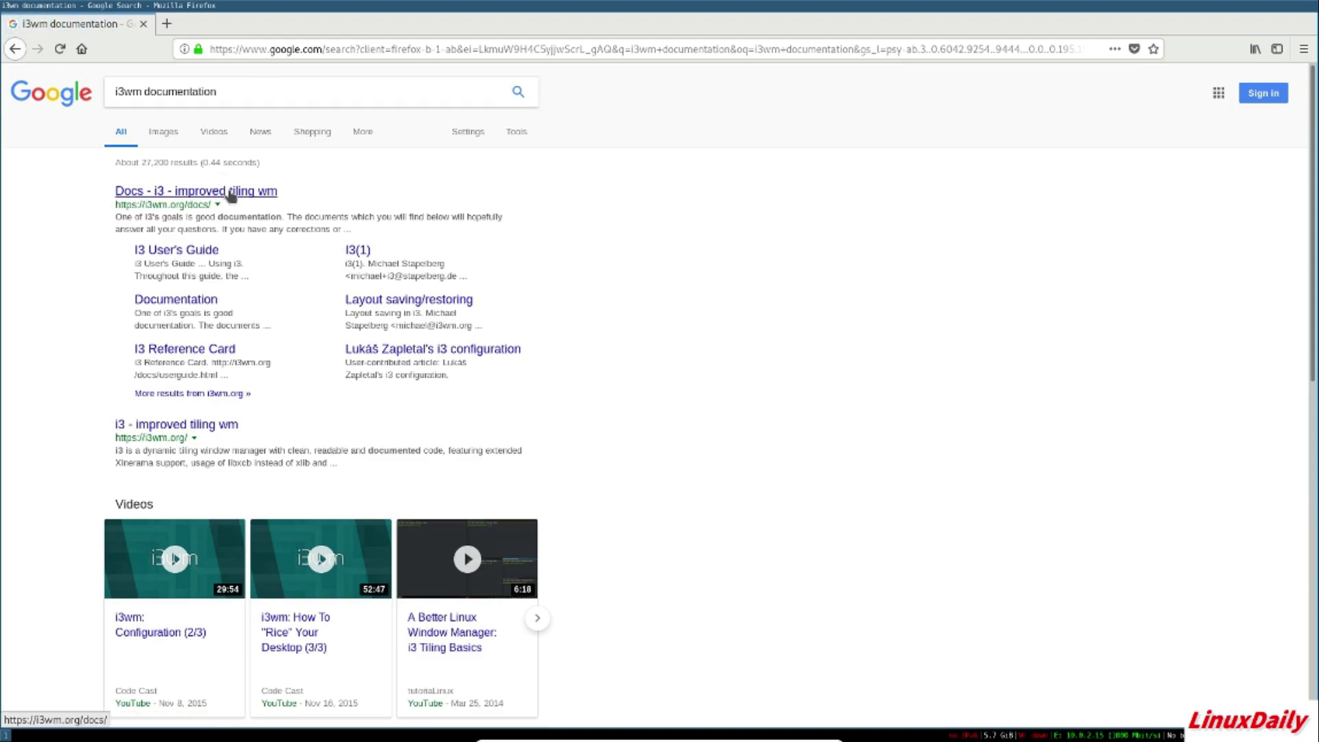
{"action": "left_click", "coordinate": [220, 194]}
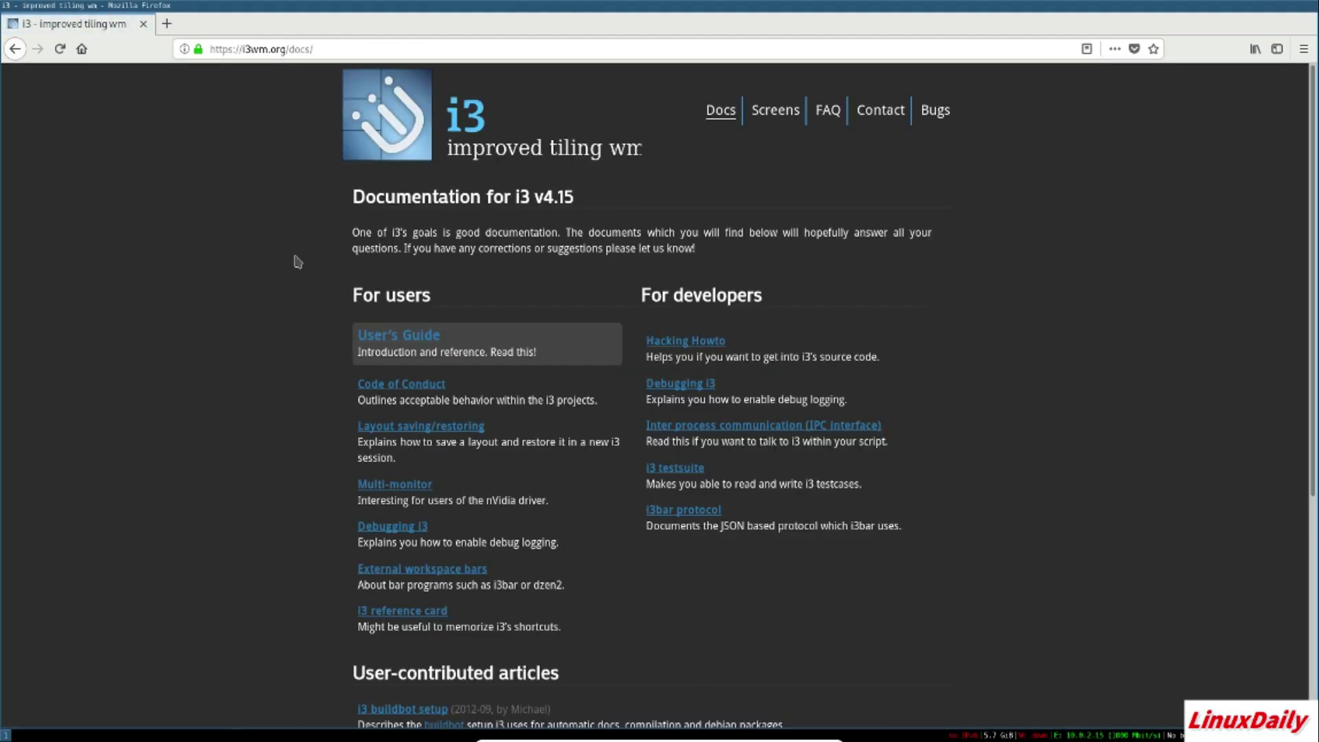
- Open the i3 User's Guide from the docs page and scroll down through its contents
{"action": "scroll", "coordinate": [270, 294], "scroll_direction": "down", "scroll_amount": 1}
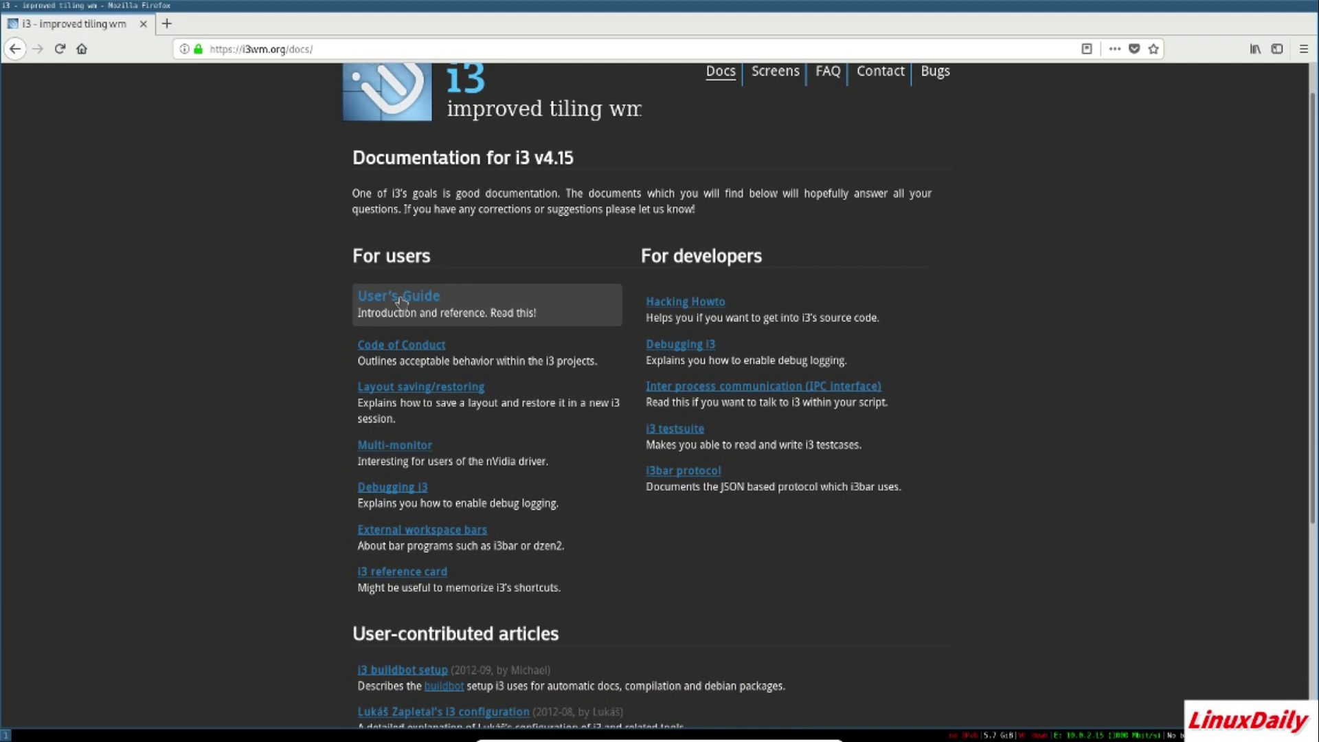
{"action": "left_click", "coordinate": [421, 300]}
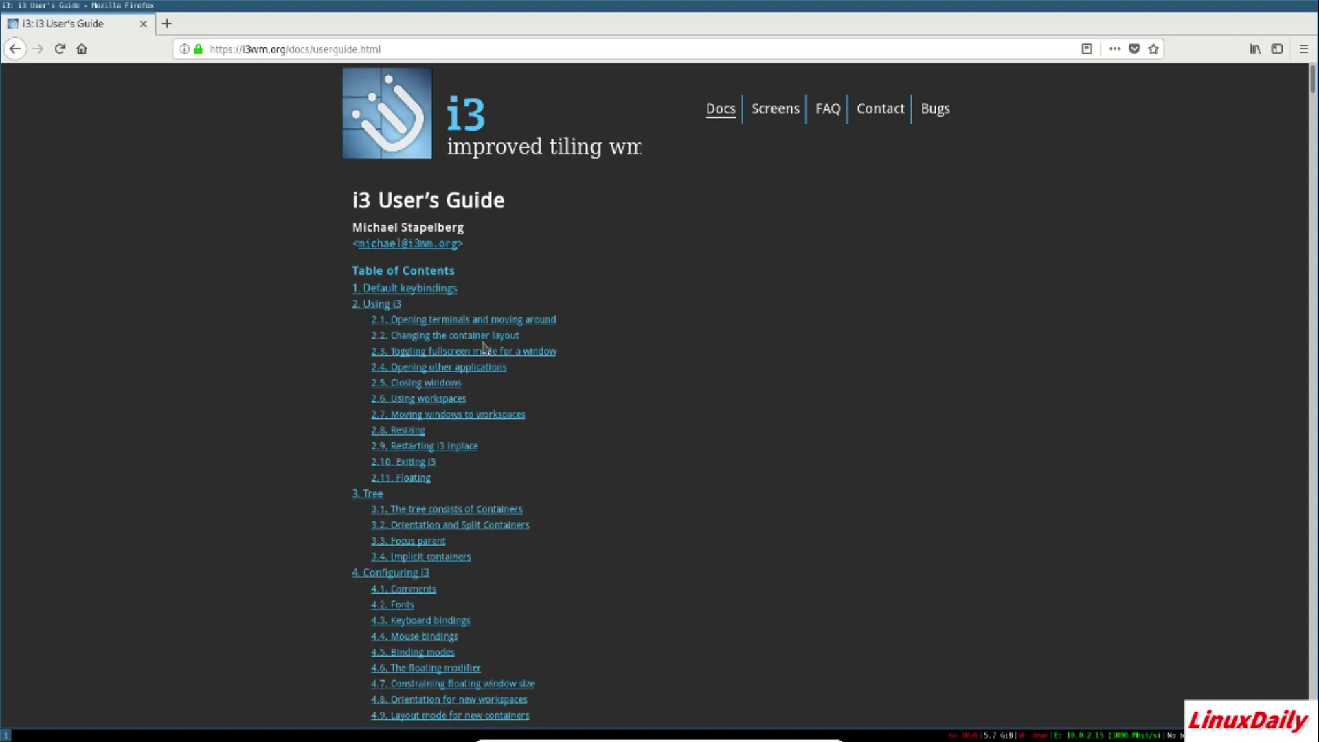
{"action": "scroll", "coordinate": [523, 340], "scroll_direction": "down", "scroll_amount": 8}
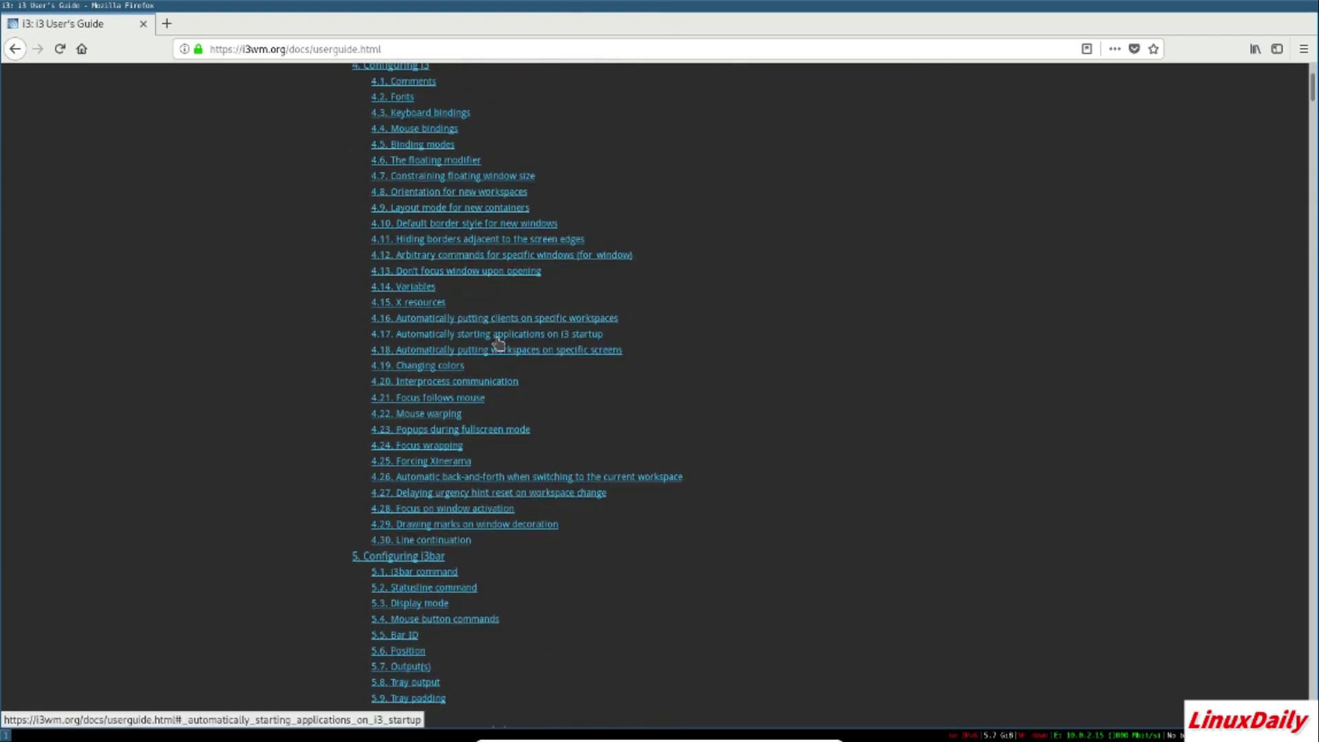
{"action": "scroll", "coordinate": [499, 341], "scroll_direction": "down", "scroll_amount": 2}
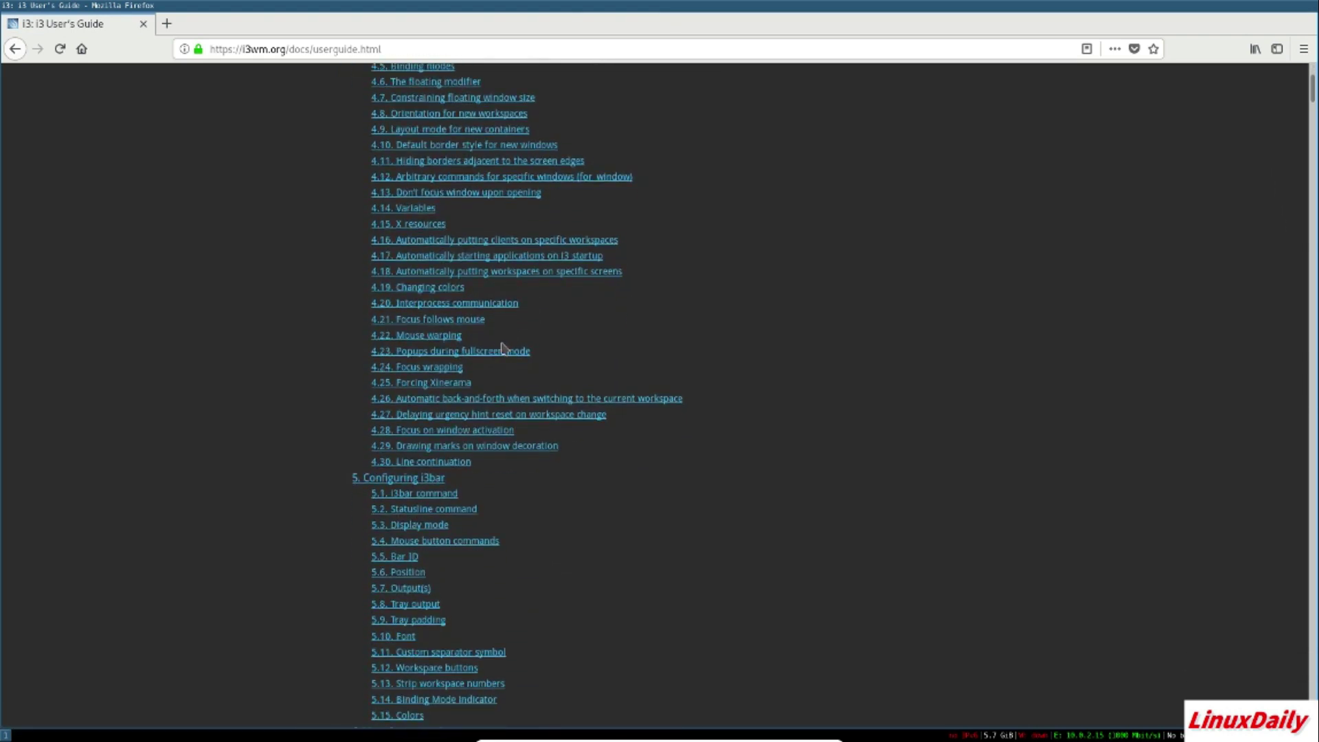
{"action": "scroll", "coordinate": [508, 347], "scroll_direction": "down", "scroll_amount": 2}
{"action": "scroll", "coordinate": [530, 358], "scroll_direction": "down", "scroll_amount": 15}
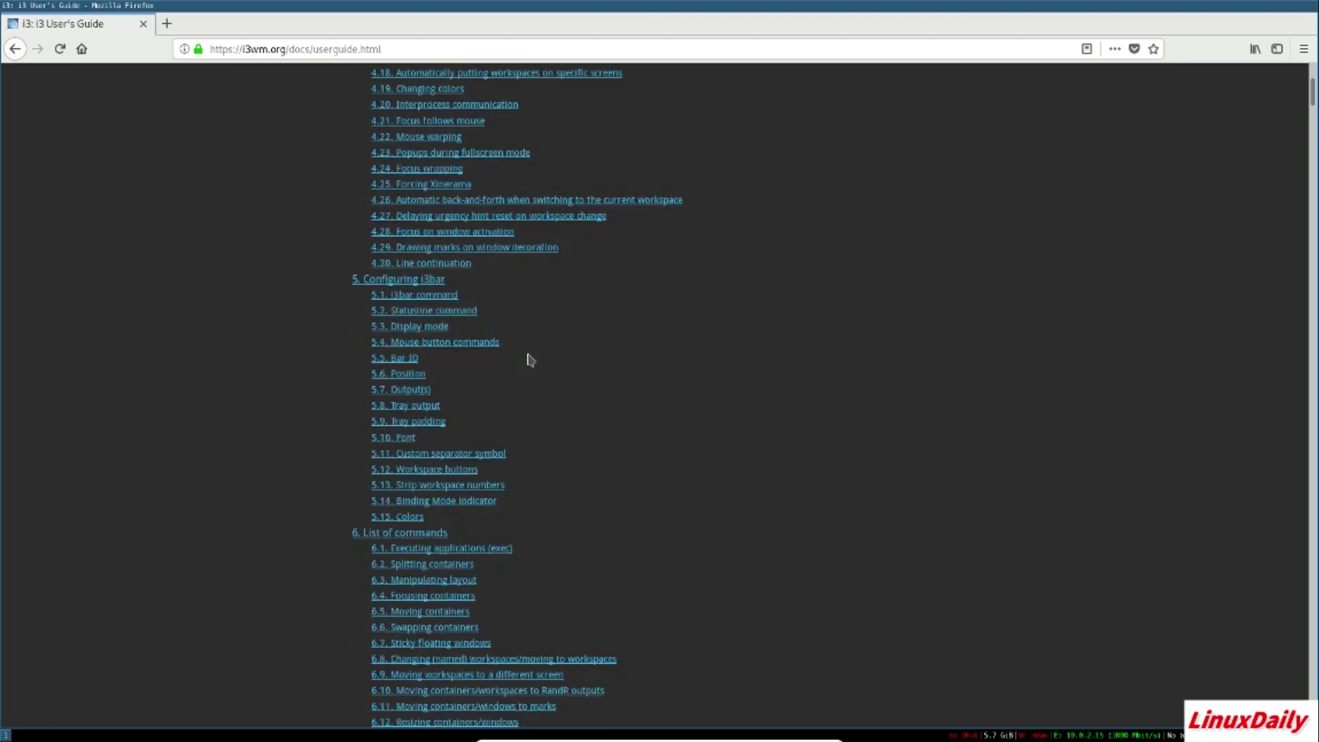
{"action": "scroll", "coordinate": [528, 359], "scroll_direction": "down", "scroll_amount": 8}
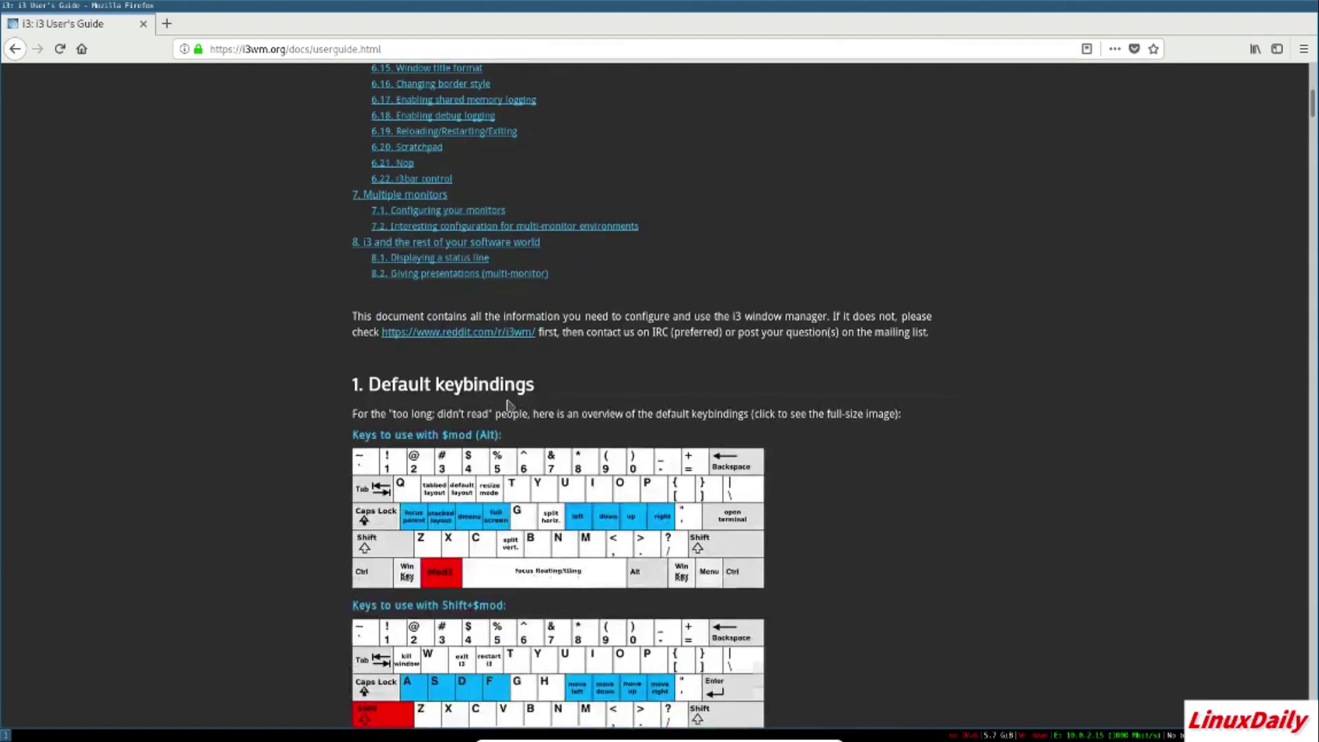
- Scroll back up the guide, then close Firefox with Mod+Shift+Q
{"action": "scroll", "coordinate": [795, 360], "scroll_direction": "up", "scroll_amount": 20}
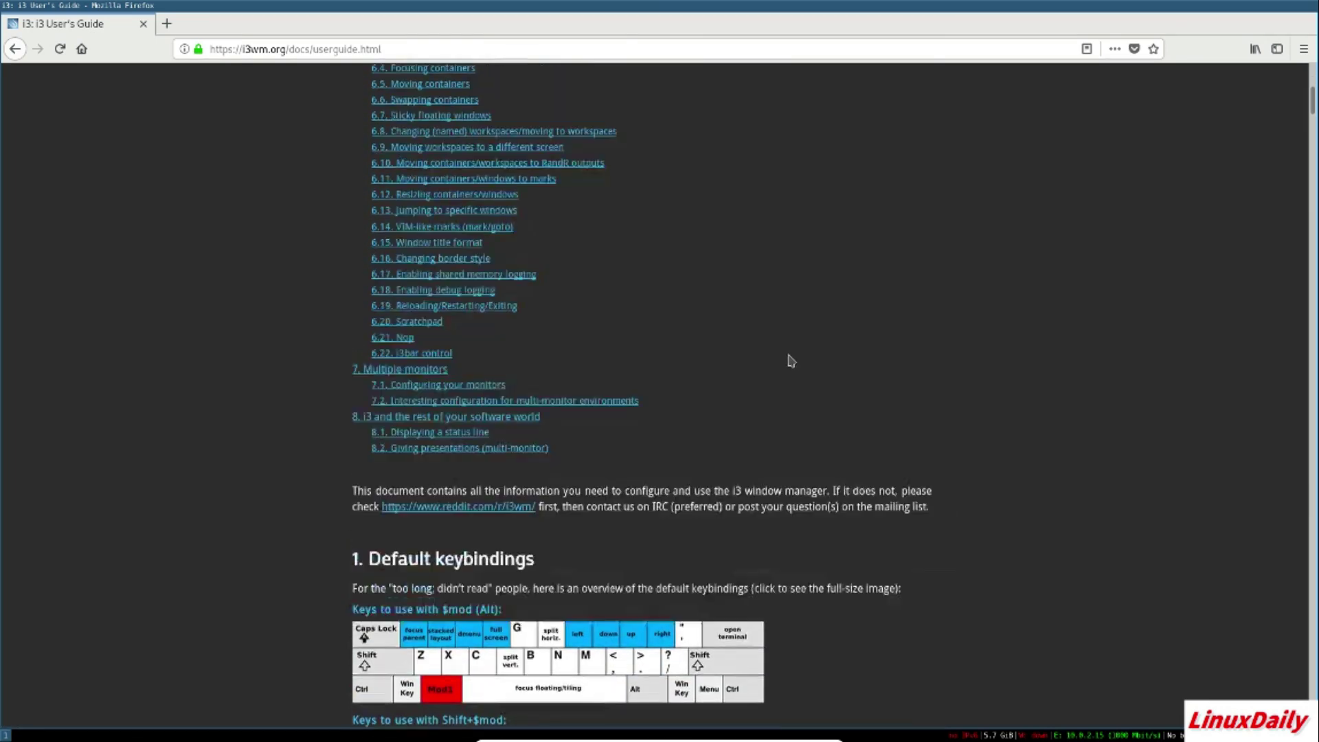
{"action": "scroll", "coordinate": [791, 363], "scroll_direction": "up", "scroll_amount": 2}
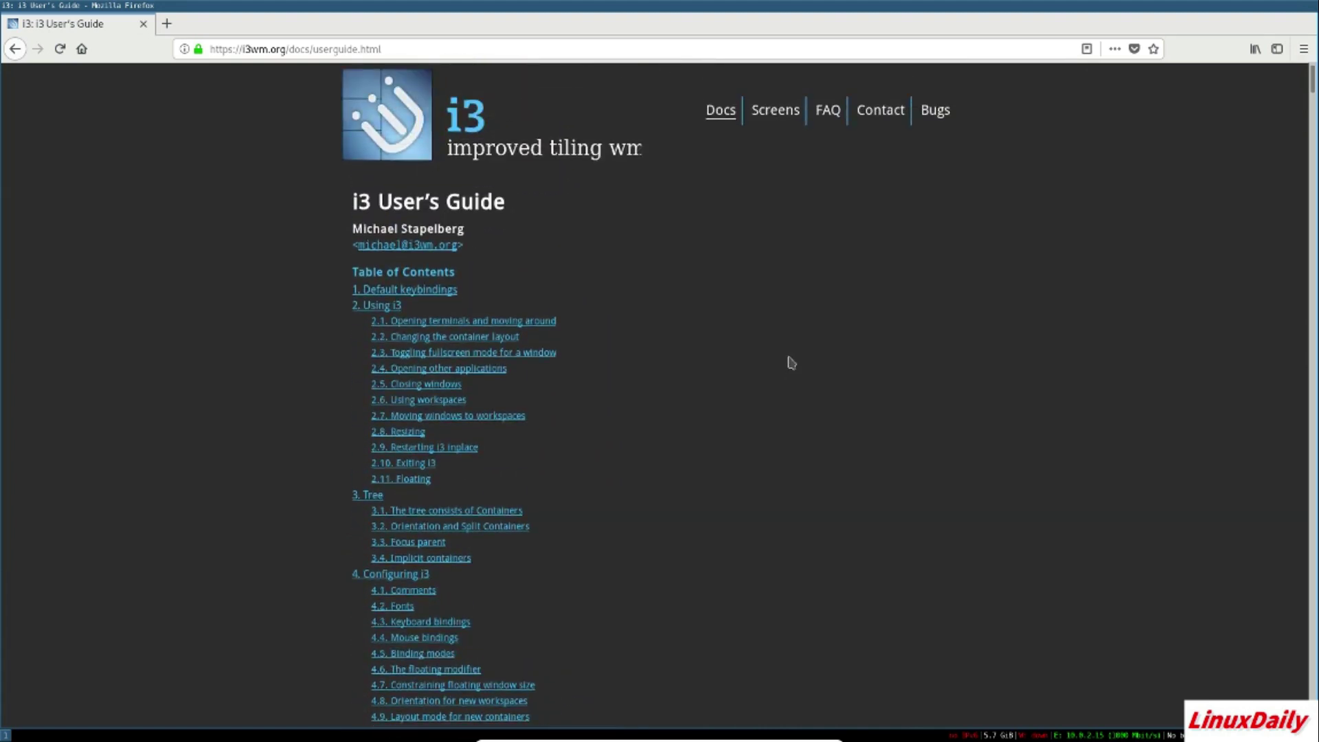
{"action": "key", "text": "super+shift+q"}
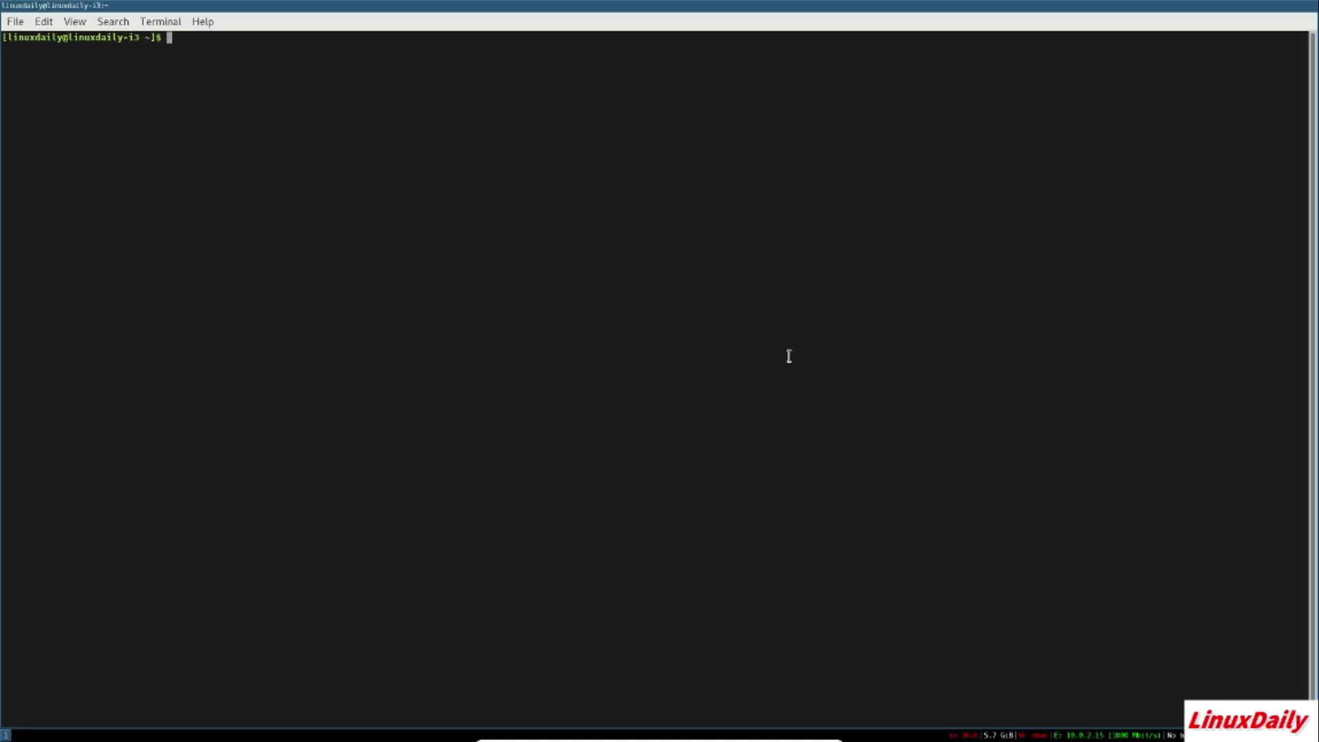
- Switch to empty workspace 2 and launch LibreOffice from the Mod+D launcher
{"action": "key", "text": "super+2"}
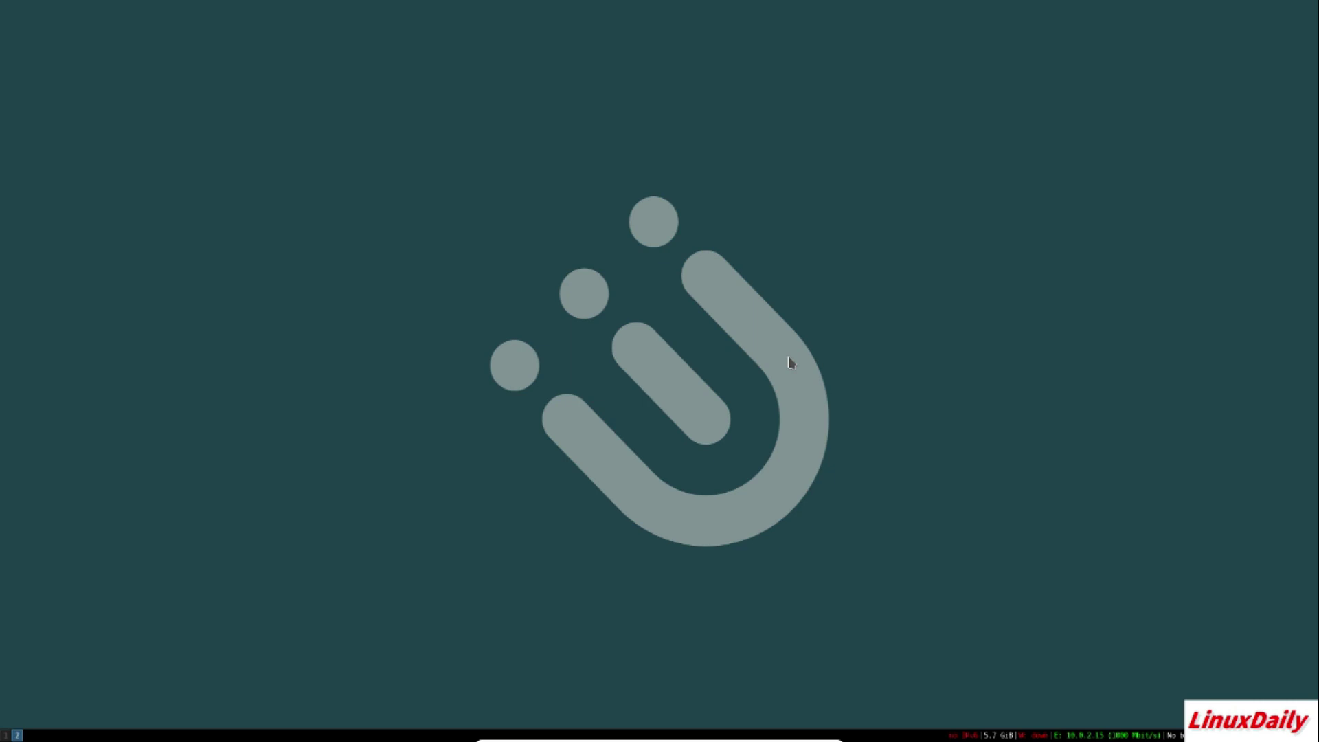
{"action": "key", "text": "super+d"}
{"action": "type", "text": "libre"}
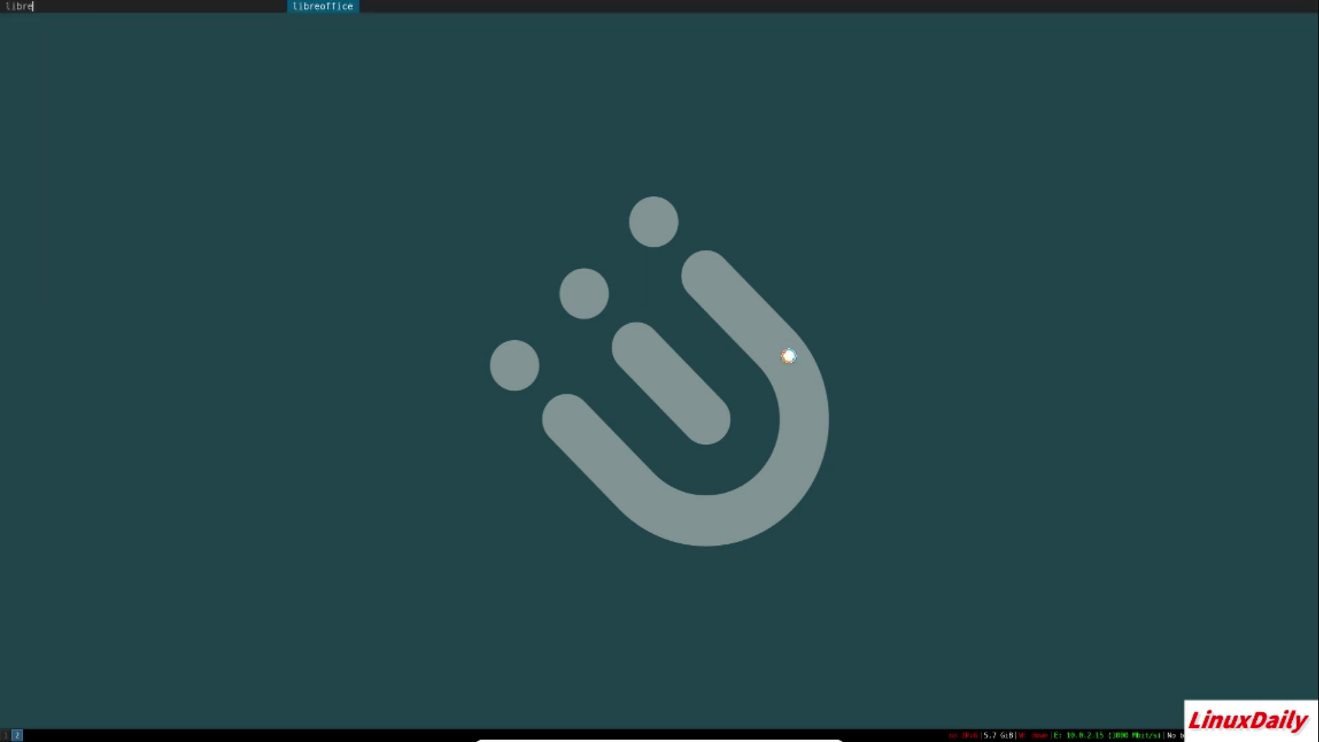
{"action": "key", "text": "Return"}
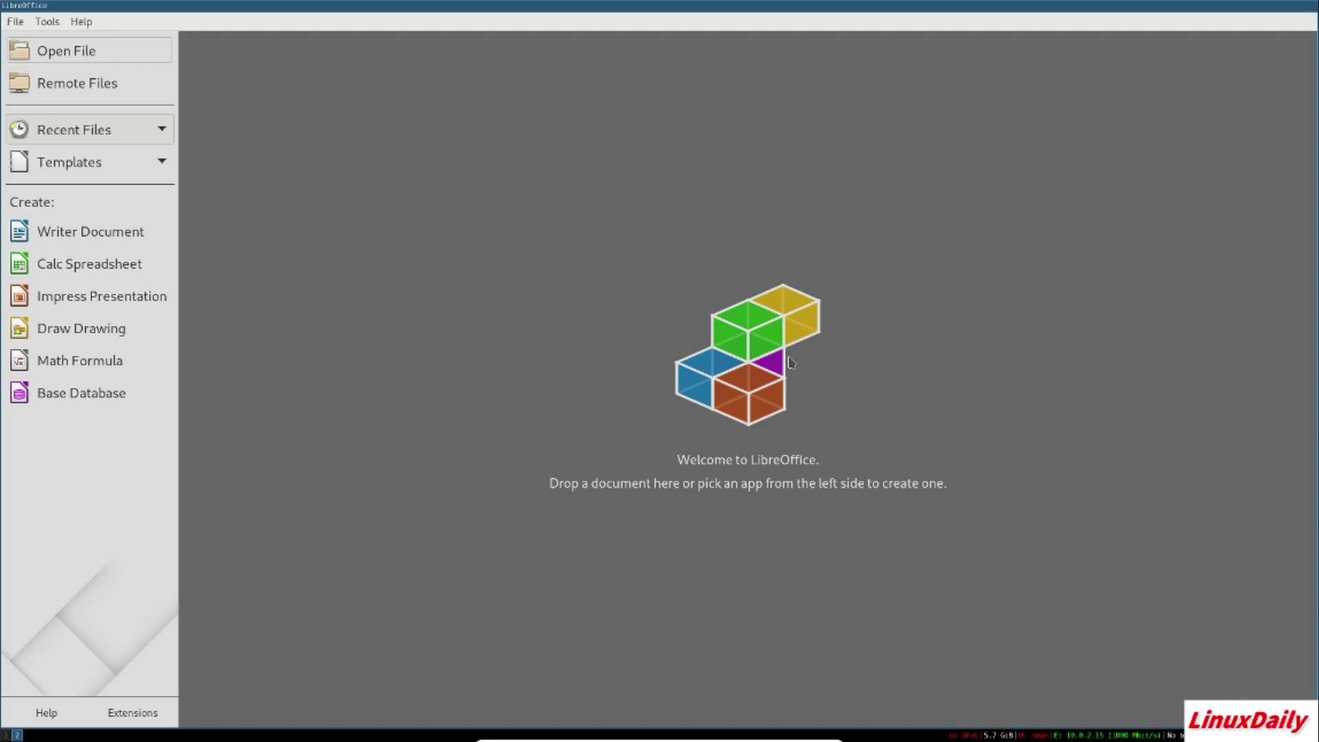
- Glance at the terminal on workspace 1, return to workspace 2, and quit LibreOffice
{"action": "key", "text": "super+1"}
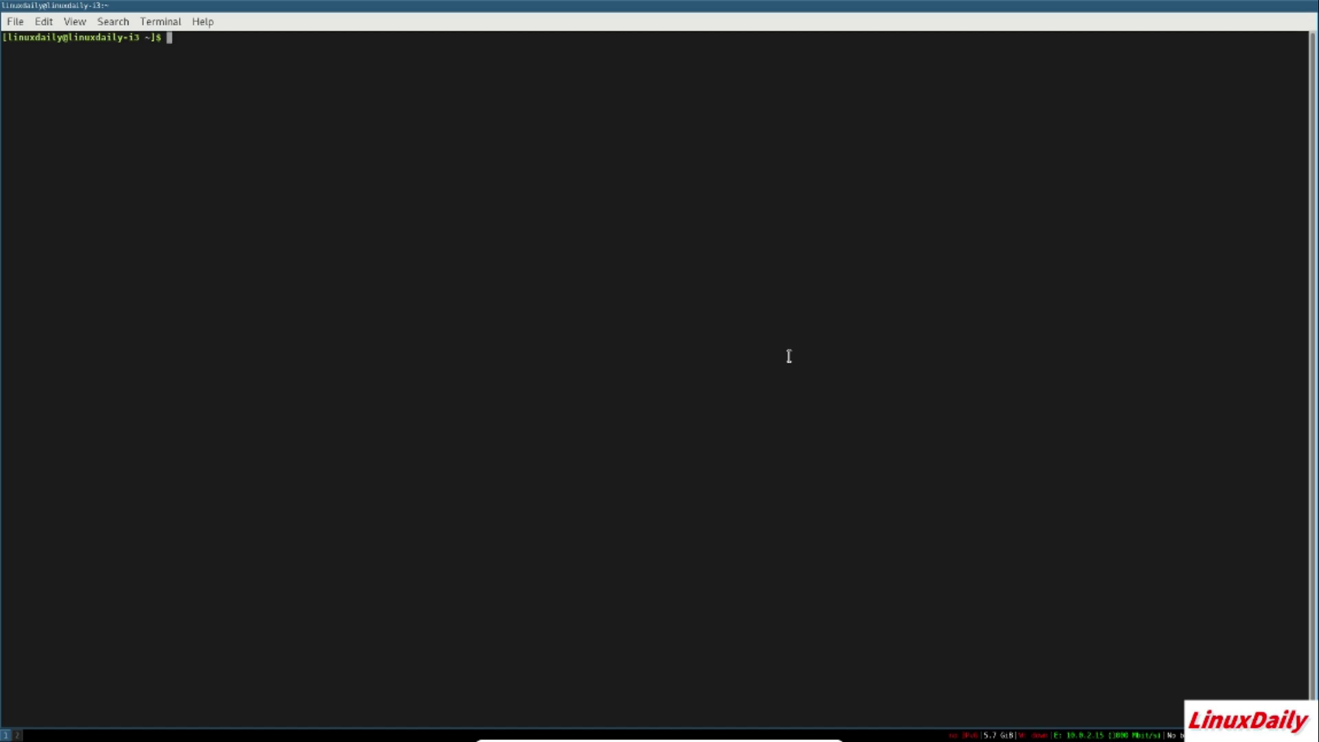
{"action": "key", "text": "super+2"}
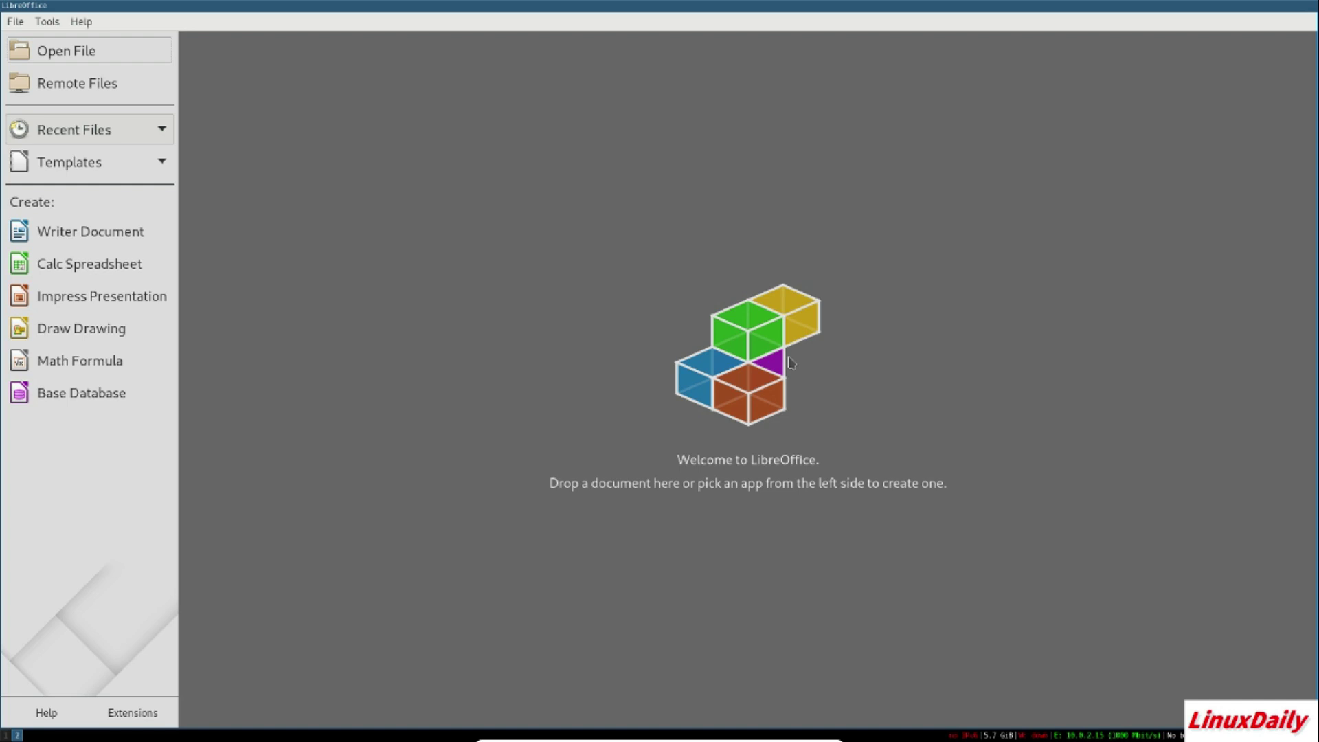
{"action": "key", "text": "ctrl+q"}
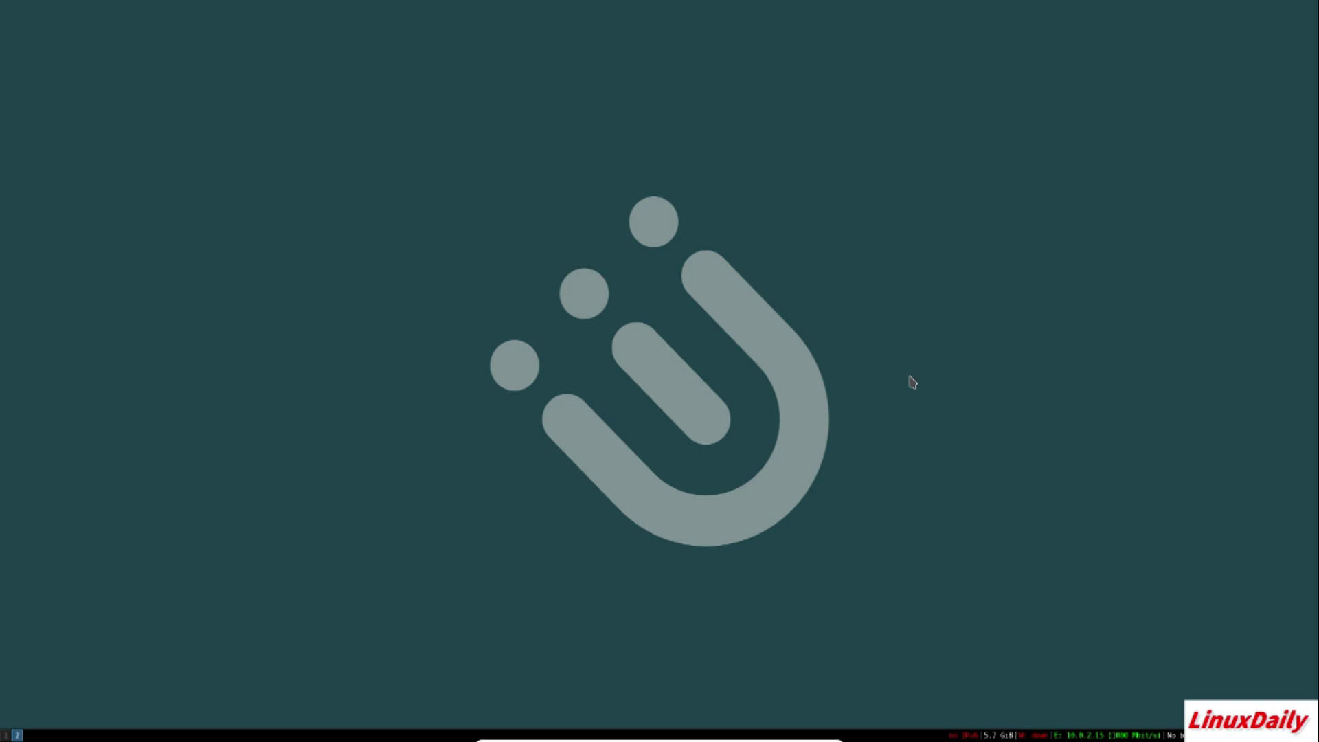
- Open a new terminal with Mod+Enter and close it again with Mod+Shift+Q
{"action": "key", "text": "super+Return"}
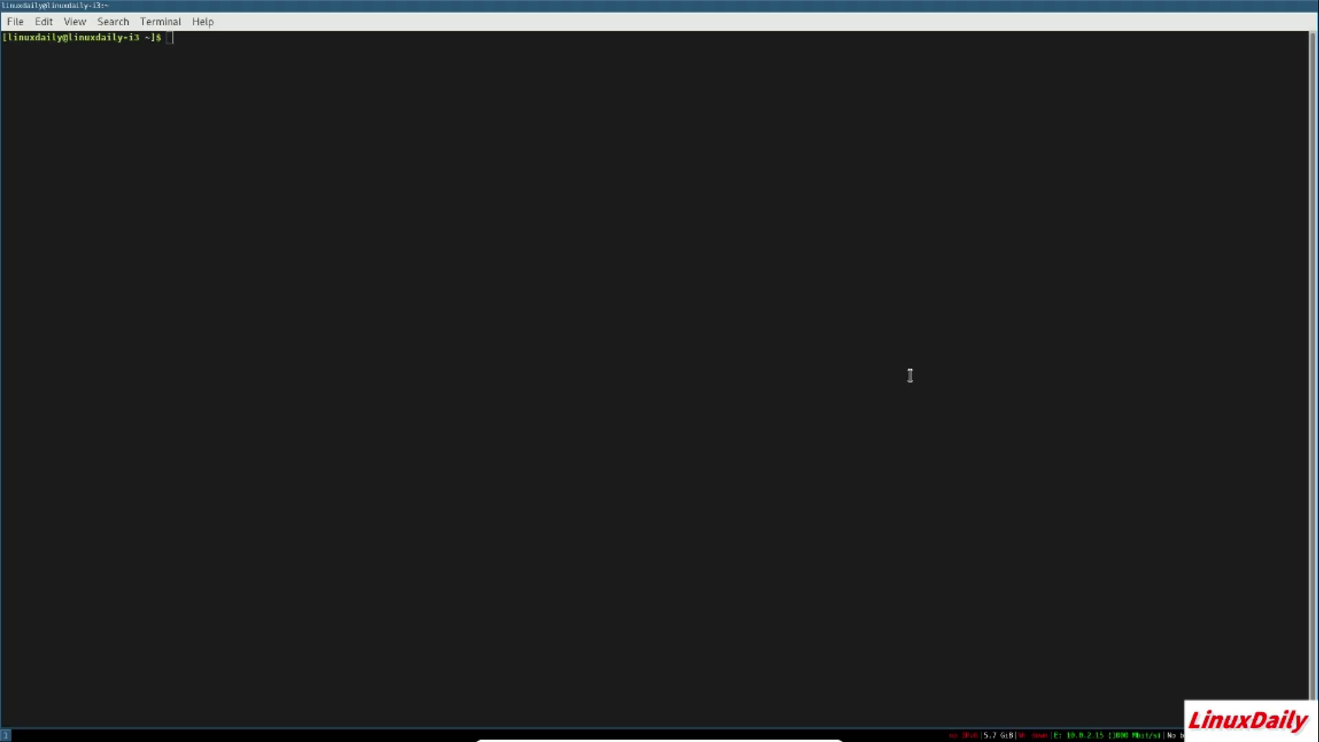
{"action": "key", "text": "super+shift+q"}
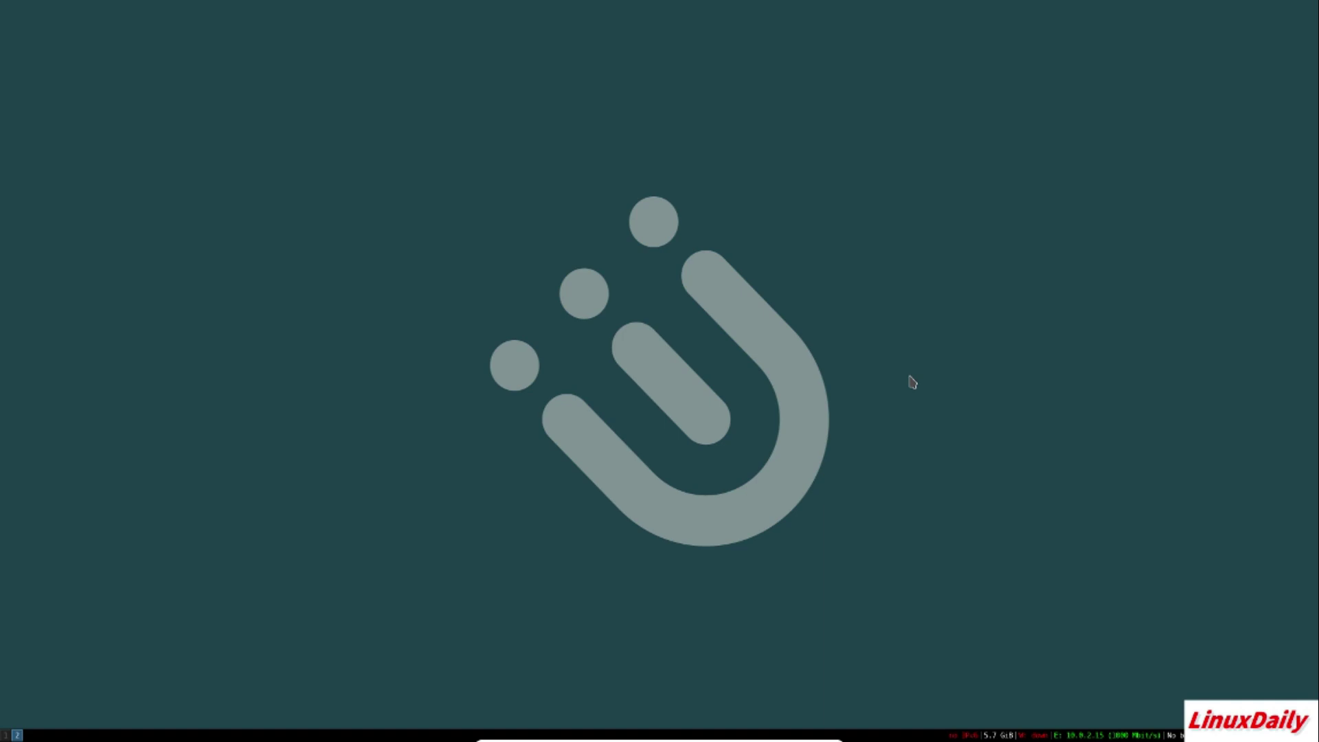
- Open a new terminal and load .config/i3/config in nano
{"action": "key", "text": "super+Return"}
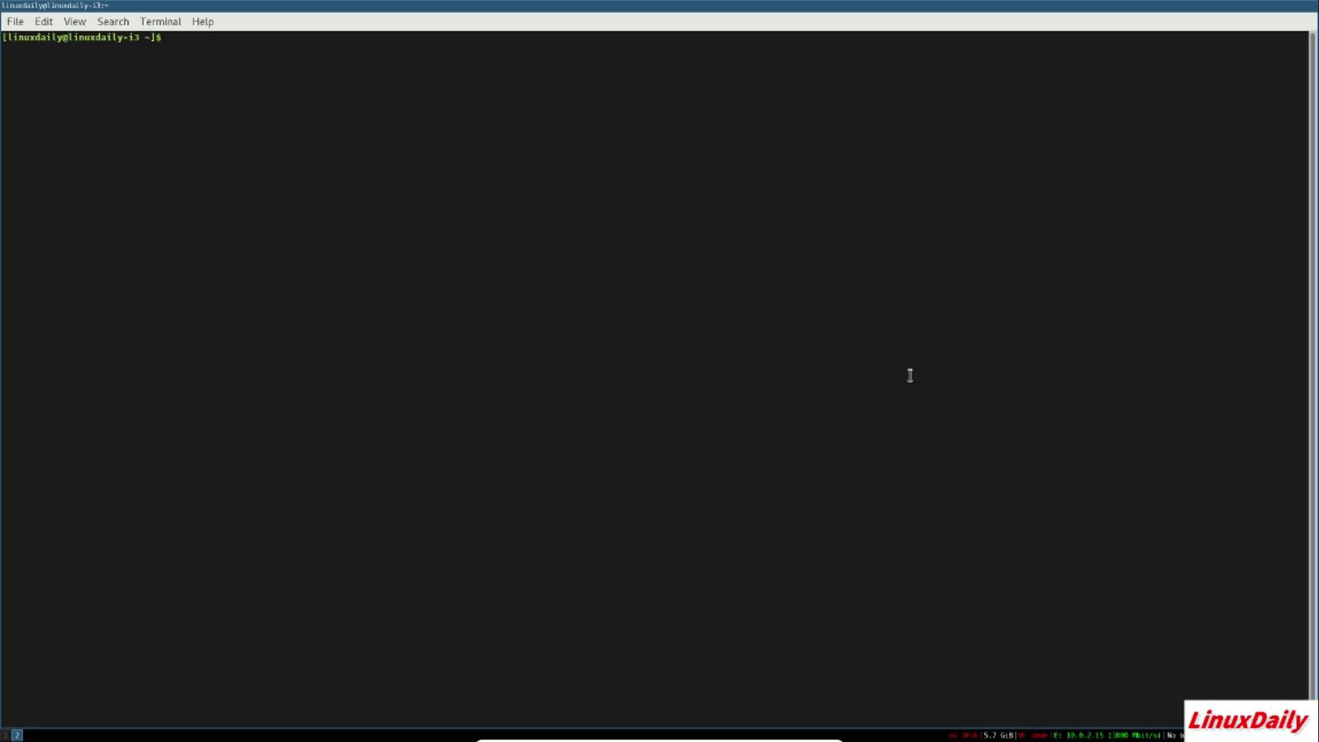
{"action": "type", "text": "nano .config/i3/"}
{"action": "key", "text": "Tab"}
{"action": "key", "text": "Return"}
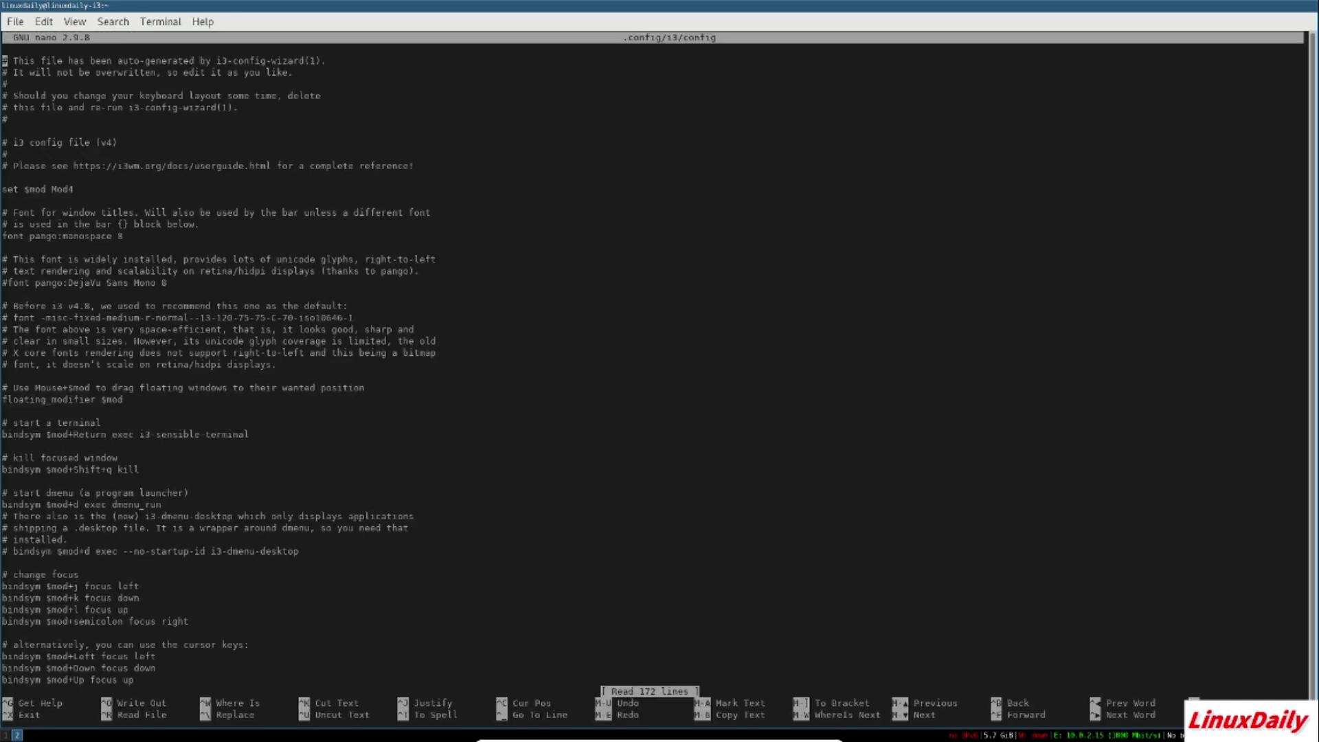
- Append the line 'exec feh --i 3isnh' at the end of the config and exit nano
{"action": "key", "text": "Down"}
{"action": "key", "text": "Down"}
{"action": "key", "text": "Down"}
{"action": "key", "text": "Down"}
{"action": "key", "text": "Down"}
{"action": "key", "text": "Down"}
{"action": "key", "text": "Down"}
{"action": "key", "text": "Down"}
{"action": "key", "text": "Down"}
{"action": "key", "text": "Down"}
{"action": "key", "text": "Down"}
{"action": "key", "text": "Down"}
{"action": "key", "text": "Down"}
{"action": "key", "text": "Down"}
{"action": "key", "text": "Down"}
{"action": "key", "text": "Down"}
{"action": "key", "text": "Down"}
{"action": "key", "text": "Down"}
{"action": "key", "text": "Down"}
{"action": "key", "text": "Down"}
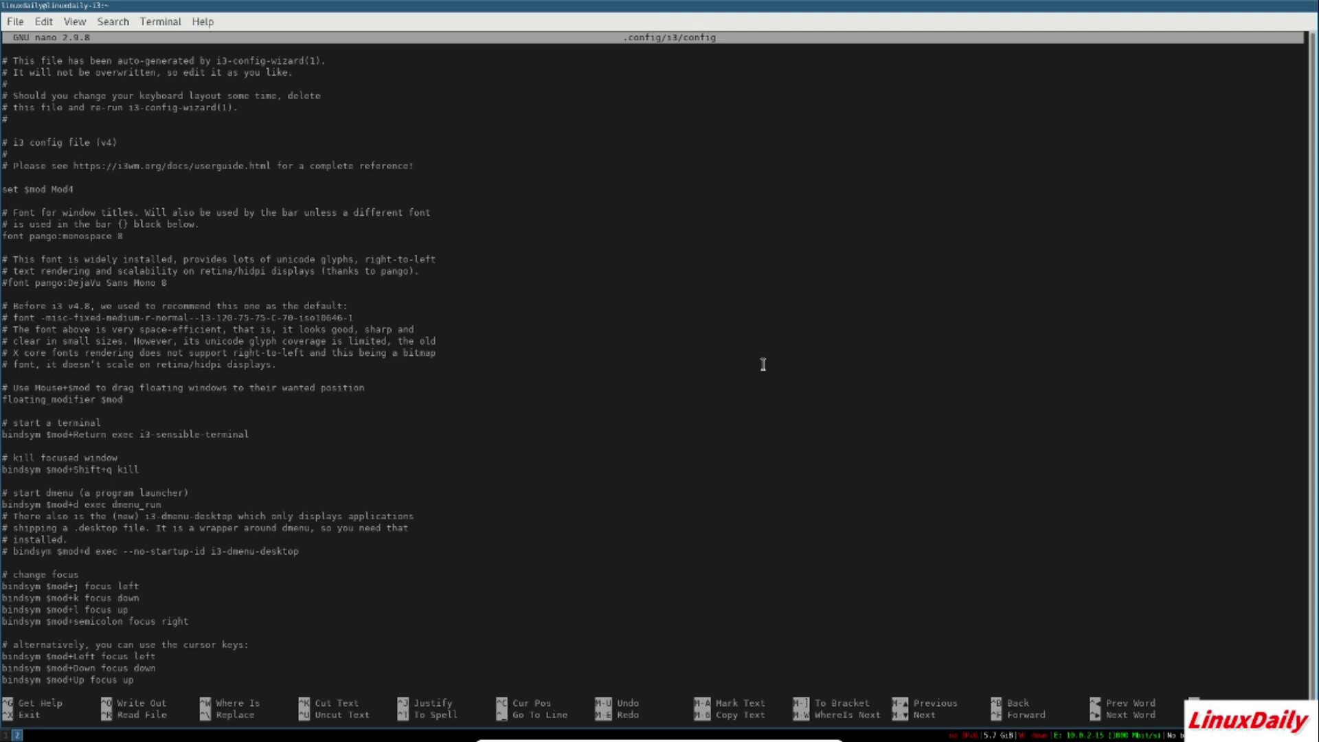
{"action": "key", "text": "Down"}
{"action": "key", "text": "Down"}
{"action": "key", "text": "Down"}
{"action": "key", "text": "Down"}
{"action": "key", "text": "Down"}
{"action": "key", "text": "Down"}
{"action": "key", "text": "Down"}
{"action": "key", "text": "Down"}
{"action": "key", "text": "Down"}
{"action": "key", "text": "Down"}
{"action": "key", "text": "Down"}
{"action": "key", "text": "Down"}
{"action": "key", "text": "Down"}
{"action": "key", "text": "Down"}
{"action": "key", "text": "Down"}
{"action": "key", "text": "Down"}
{"action": "key", "text": "Down"}
{"action": "key", "text": "Down"}
{"action": "key", "text": "Down"}
{"action": "key", "text": "Down"}
{"action": "key", "text": "Down"}
{"action": "key", "text": "Down"}
{"action": "key", "text": "Down"}
{"action": "key", "text": "Down"}
{"action": "key", "text": "Down"}
{"action": "key", "text": "Down"}
{"action": "key", "text": "Down"}
{"action": "key", "text": "Down"}
{"action": "key", "text": "Down"}
{"action": "key", "text": "Down"}
{"action": "key", "text": "Down"}
{"action": "key", "text": "Down"}
{"action": "key", "text": "Down"}
{"action": "key", "text": "Down"}
{"action": "key", "text": "Down"}
{"action": "key", "text": "Down"}
{"action": "key", "text": "Down"}
{"action": "key", "text": "Down"}
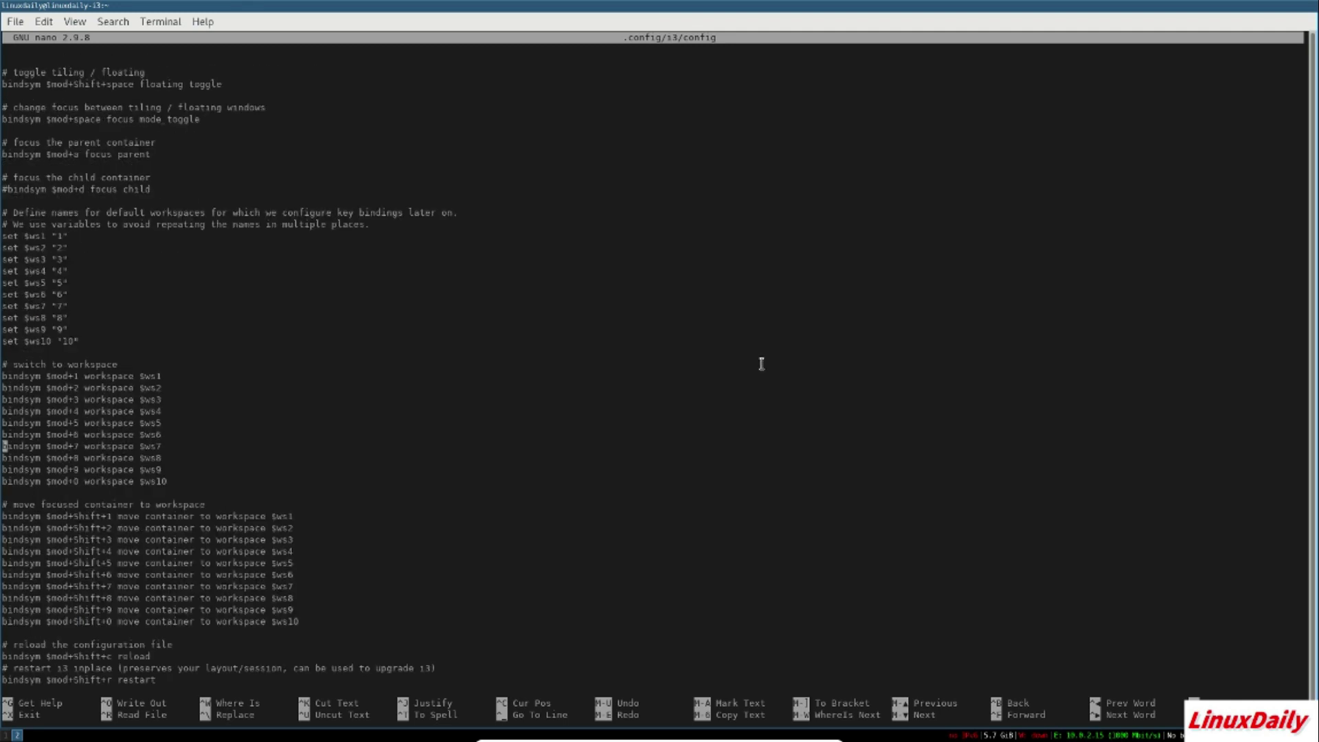
{"action": "key", "text": "Down"}
{"action": "key", "text": "Down"}
{"action": "key", "text": "Down"}
{"action": "key", "text": "Down"}
{"action": "key", "text": "Down"}
{"action": "key", "text": "Down"}
{"action": "key", "text": "Down"}
{"action": "key", "text": "Down"}
{"action": "key", "text": "Down"}
{"action": "key", "text": "Down"}
{"action": "key", "text": "Down"}
{"action": "key", "text": "Down"}
{"action": "key", "text": "Down"}
{"action": "key", "text": "Down"}
{"action": "key", "text": "Down"}
{"action": "key", "text": "Down"}
{"action": "key", "text": "Down"}
{"action": "key", "text": "Down"}
{"action": "key", "text": "Down"}
{"action": "key", "text": "Down"}
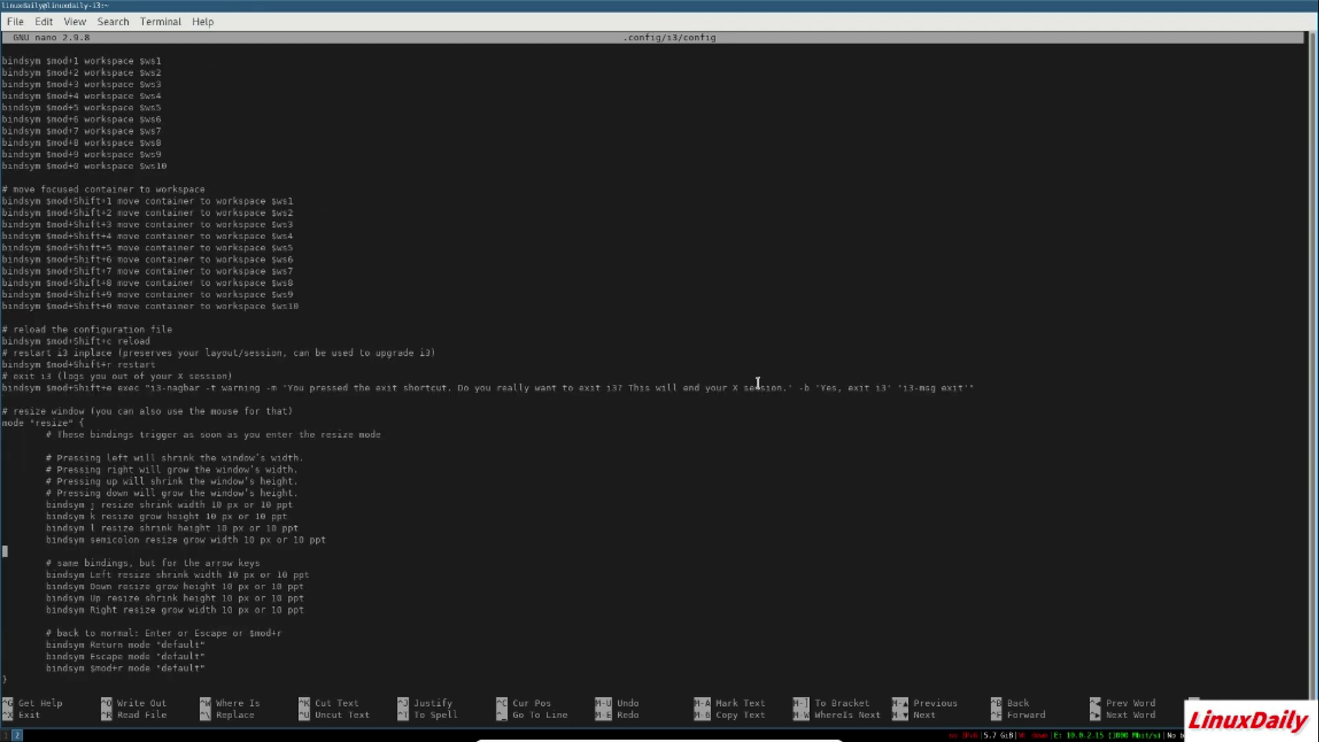
{"action": "key", "text": "Up"}
{"action": "key", "text": "Up"}
{"action": "key", "text": "Up"}
{"action": "key", "text": "Up"}
{"action": "key", "text": "Up"}
{"action": "key", "text": "Up"}
{"action": "key", "text": "Up"}
{"action": "key", "text": "Up"}
{"action": "key", "text": "Up"}
{"action": "key", "text": "Up"}
{"action": "key", "text": "Up"}
{"action": "key", "text": "Up"}
{"action": "key", "text": "Up"}
{"action": "key", "text": "Up"}
{"action": "key", "text": "Up"}
{"action": "key", "text": "Up"}
{"action": "key", "text": "Up"}
{"action": "key", "text": "Up"}
{"action": "key", "text": "Up"}
{"action": "key", "text": "Up"}
{"action": "key", "text": "Up"}
{"action": "key", "text": "Up"}
{"action": "key", "text": "Up"}
{"action": "key", "text": "Up"}
{"action": "key", "text": "Up"}
{"action": "key", "text": "Up"}
{"action": "key", "text": "Up"}
{"action": "key", "text": "Up"}
{"action": "key", "text": "Up"}
{"action": "key", "text": "Up"}
{"action": "key", "text": "Up"}
{"action": "key", "text": "Up"}
{"action": "key", "text": "Up"}
{"action": "key", "text": "Up"}
{"action": "key", "text": "Up"}
{"action": "key", "text": "Up"}
{"action": "key", "text": "Up"}
{"action": "key", "text": "Up"}
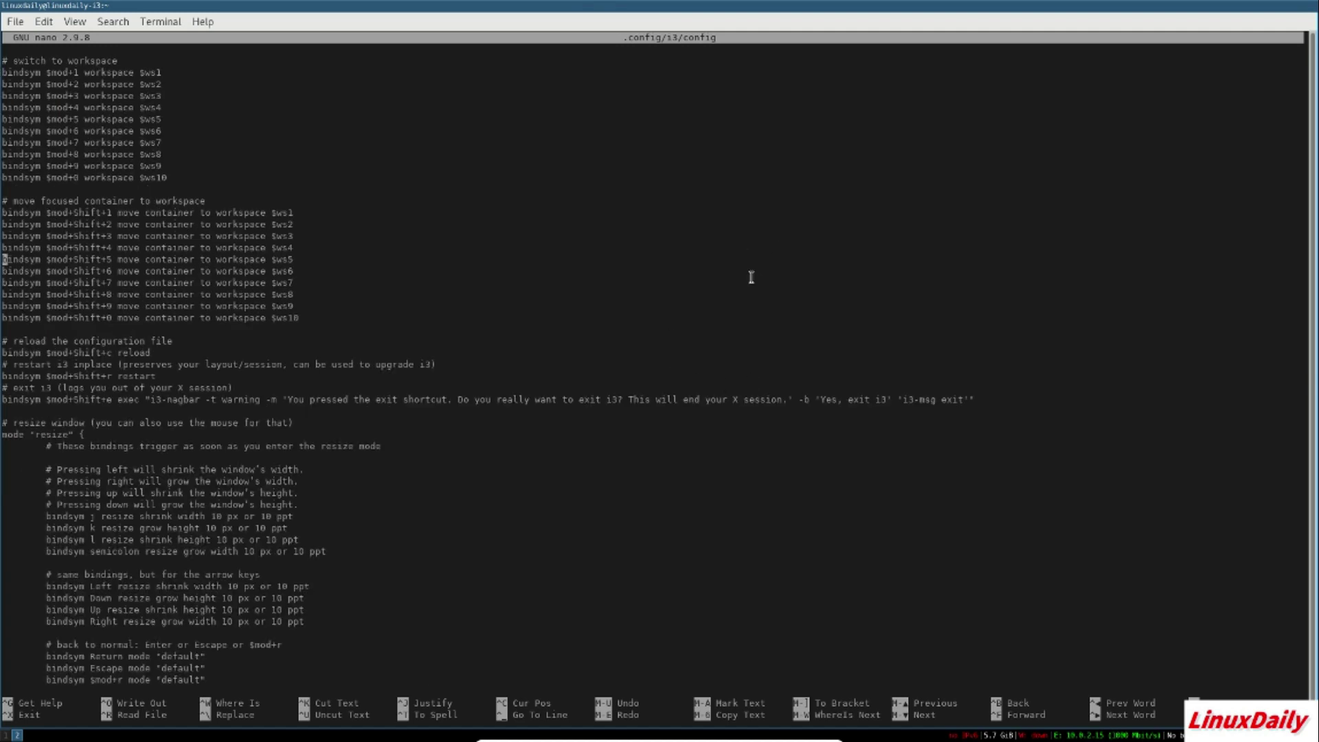
{"action": "key", "text": "Down"}
{"action": "key", "text": "Down"}
{"action": "key", "text": "Down"}
{"action": "key", "text": "Down"}
{"action": "key", "text": "Down"}
{"action": "key", "text": "Down"}
{"action": "key", "text": "Down"}
{"action": "key", "text": "Down"}
{"action": "key", "text": "Down"}
{"action": "key", "text": "Down"}
{"action": "key", "text": "Down"}
{"action": "key", "text": "Down"}
{"action": "key", "text": "Down"}
{"action": "key", "text": "Down"}
{"action": "key", "text": "Down"}
{"action": "key", "text": "Down"}
{"action": "key", "text": "Down"}
{"action": "key", "text": "Down"}
{"action": "key", "text": "alt+/"}
{"action": "type", "text": "exec feh --"}
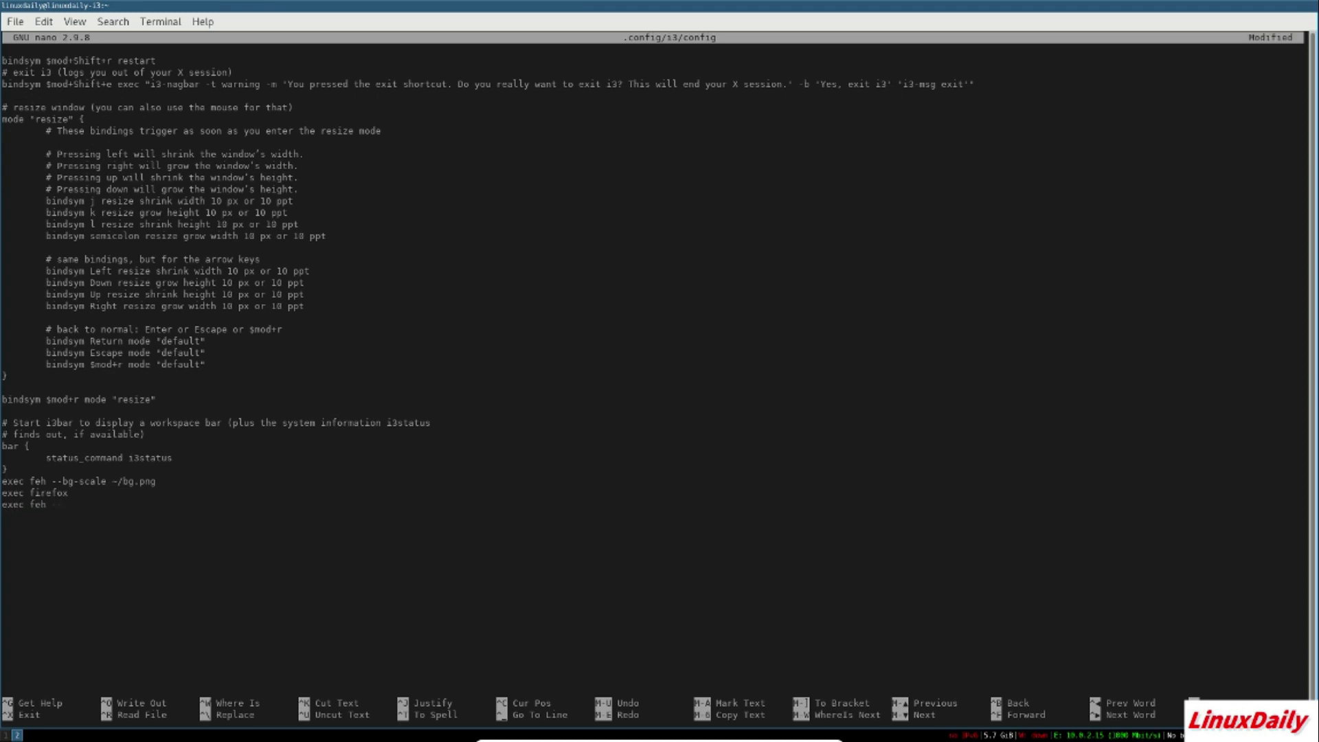
{"action": "type", "text": "i 3isnh"}
{"action": "key", "text": "ctrl+x"}
- Save the config, restart i3 with Mod+Shift+R, and reopen the config in nano
{"action": "key", "text": "y"}
{"action": "key", "text": "Return"}
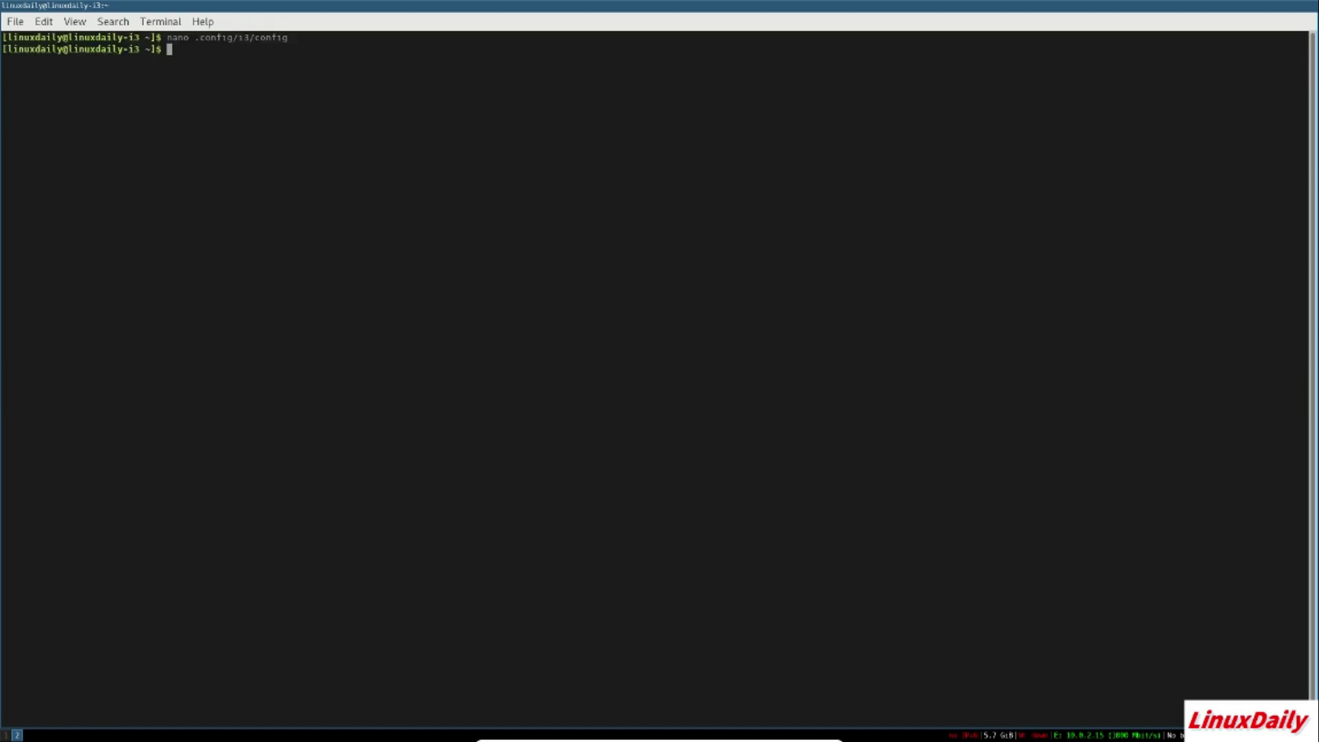
{"action": "key", "text": "super+shift+r"}
{"action": "key", "text": "Up"}
{"action": "key", "text": "Return"}
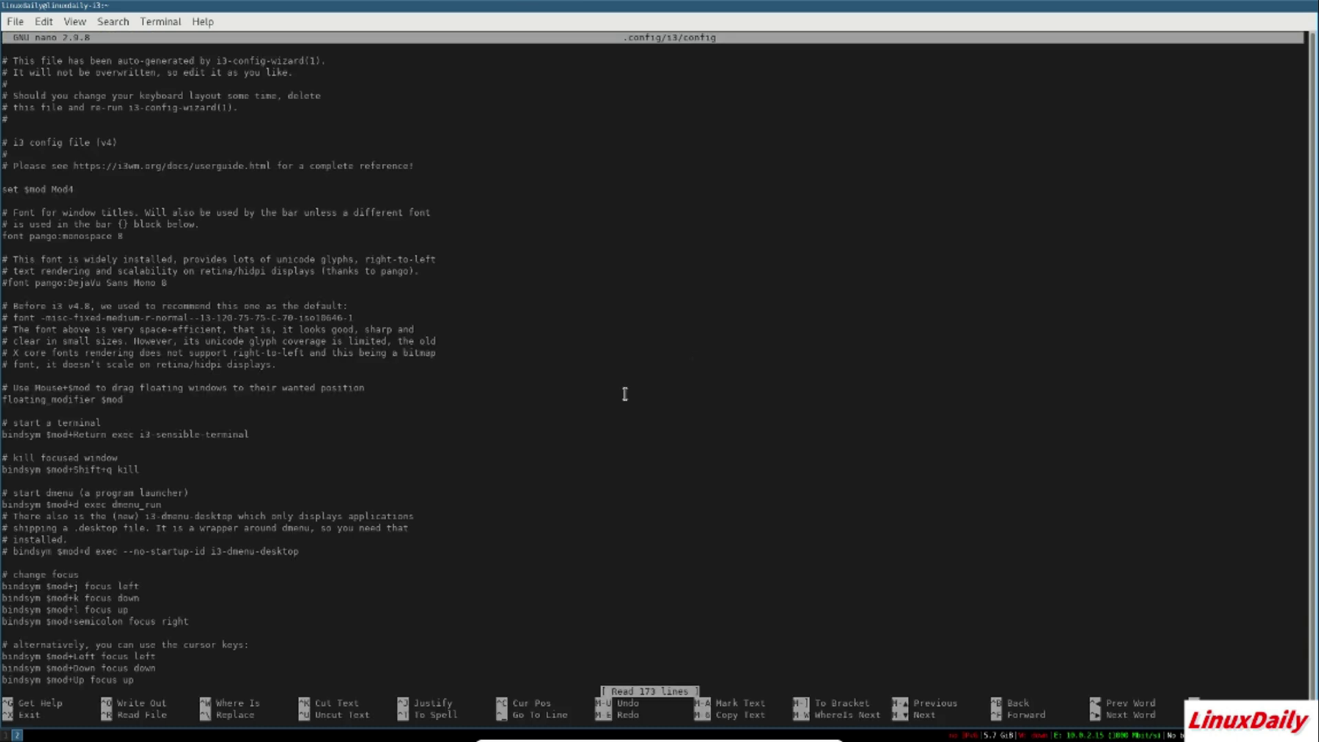
- Remove 'exec ' from the last line so it reads 'feh --i 3isnh', then save and exit
{"action": "scroll", "coordinate": [577, 442], "scroll_direction": "down", "scroll_amount": 20}
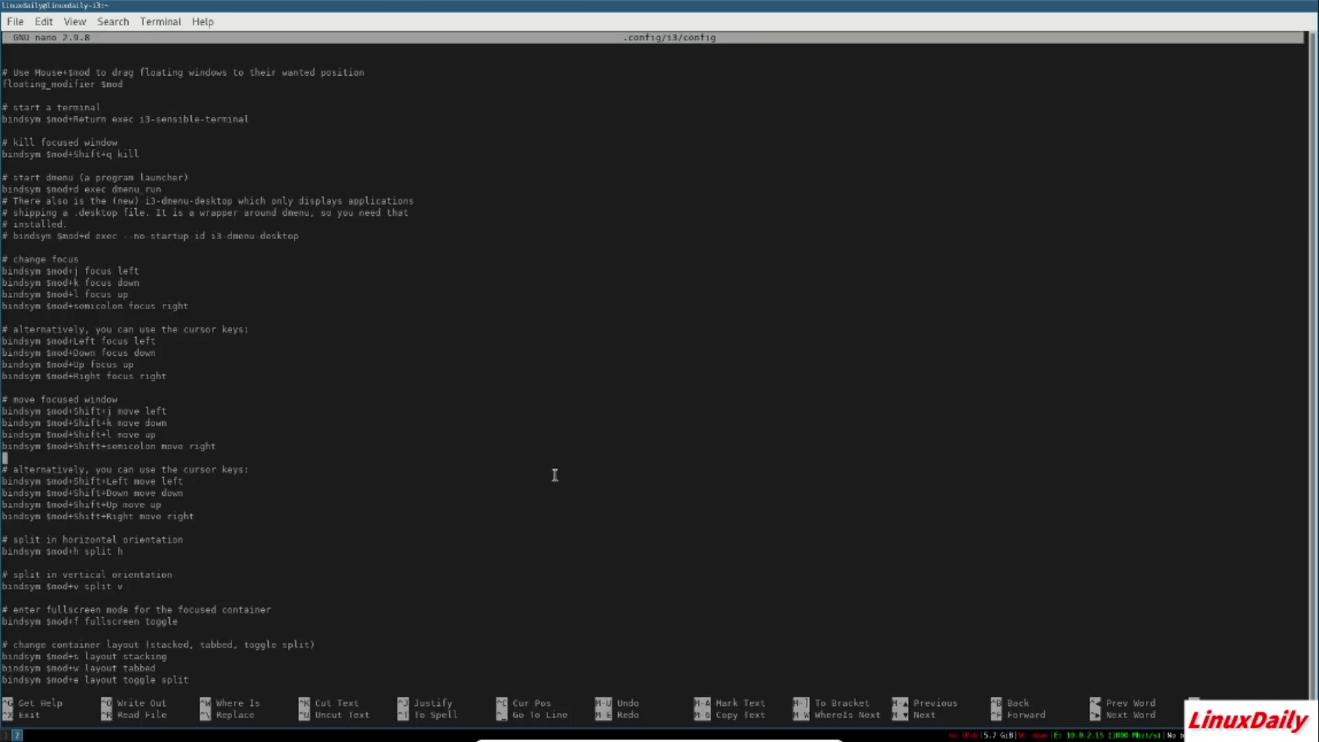
{"action": "scroll", "coordinate": [555, 475], "scroll_direction": "down", "scroll_amount": 15}
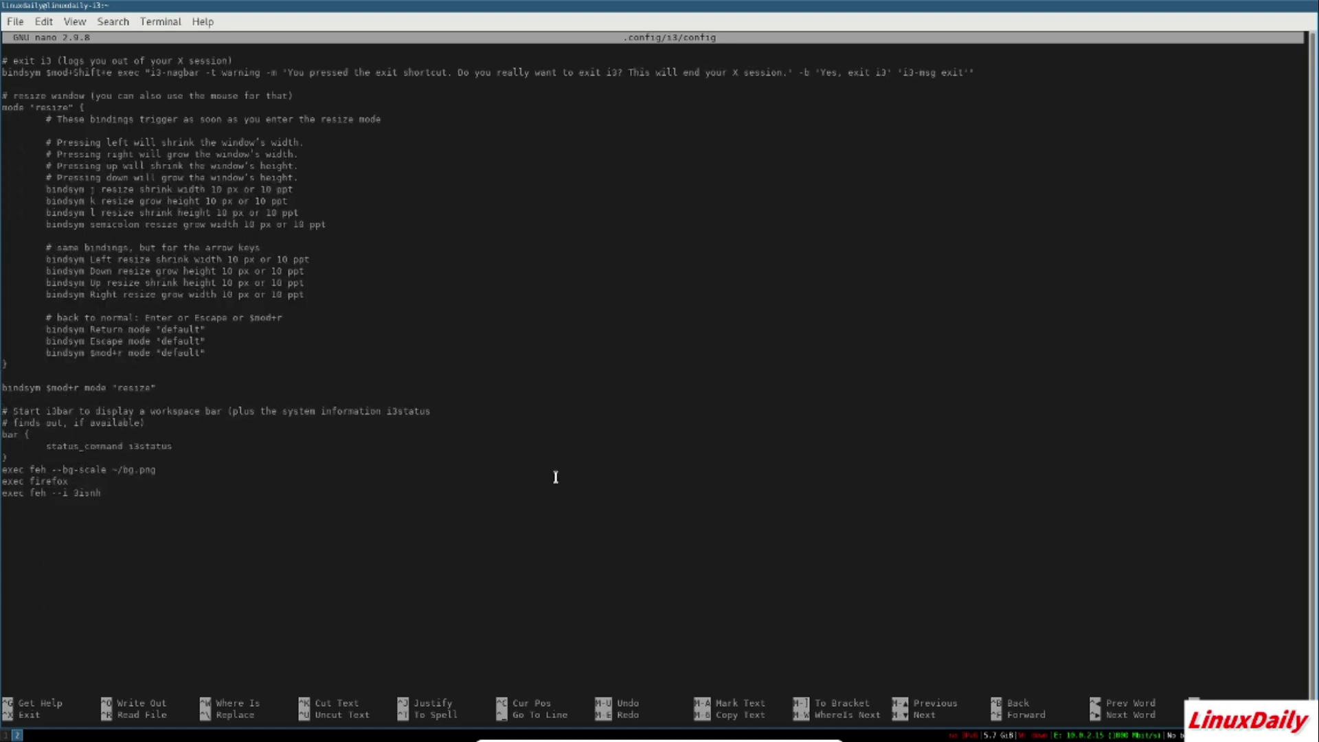
{"action": "key", "text": "Up"}
{"action": "key", "text": "Delete"}
{"action": "key", "text": "Delete"}
{"action": "key", "text": "Delete"}
{"action": "key", "text": "Delete"}
{"action": "key", "text": "Delete"}
{"action": "key", "text": "super"}
{"action": "left_click", "coordinate": [575, 435]}
{"action": "key", "text": "ctrl+x"}
{"action": "key", "text": "y"}
{"action": "key", "text": "Return"}
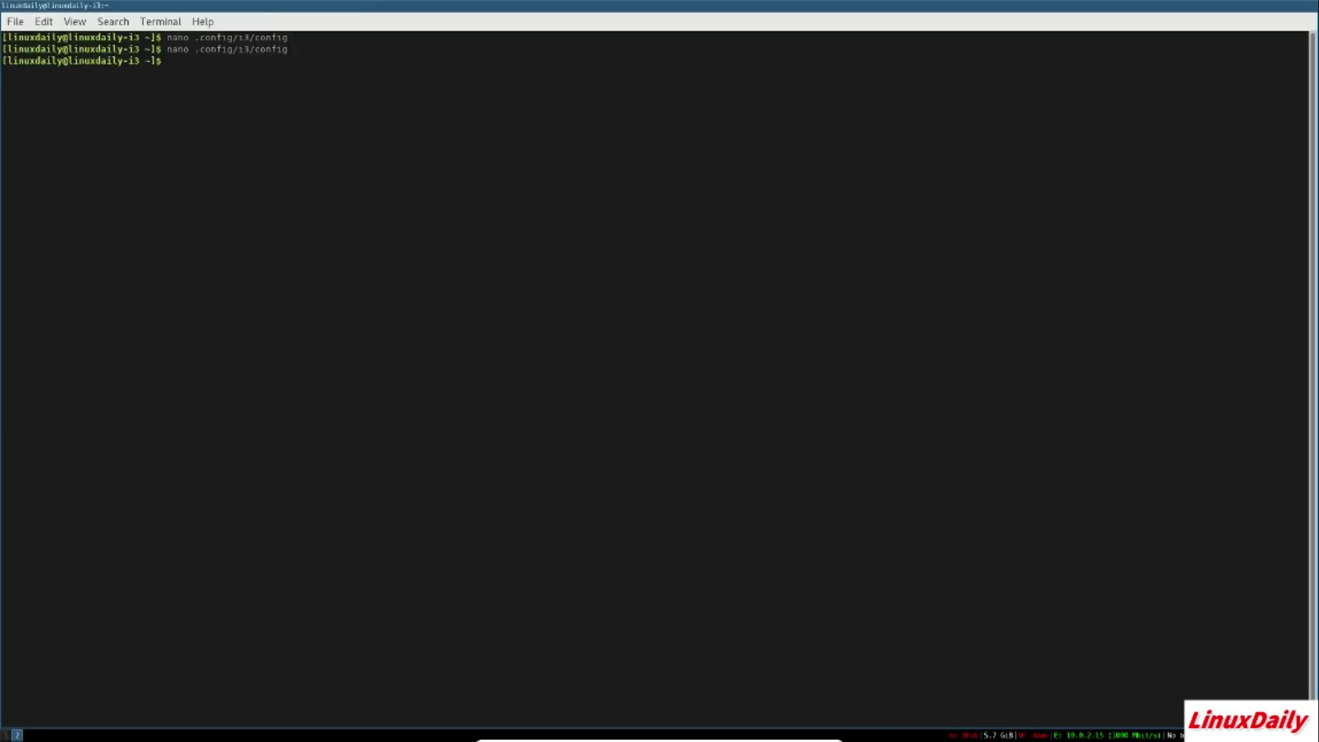
- Restart i3, read the config error log for line 173, close it, and recall the nano command
{"action": "key", "text": "super+shift+r"}
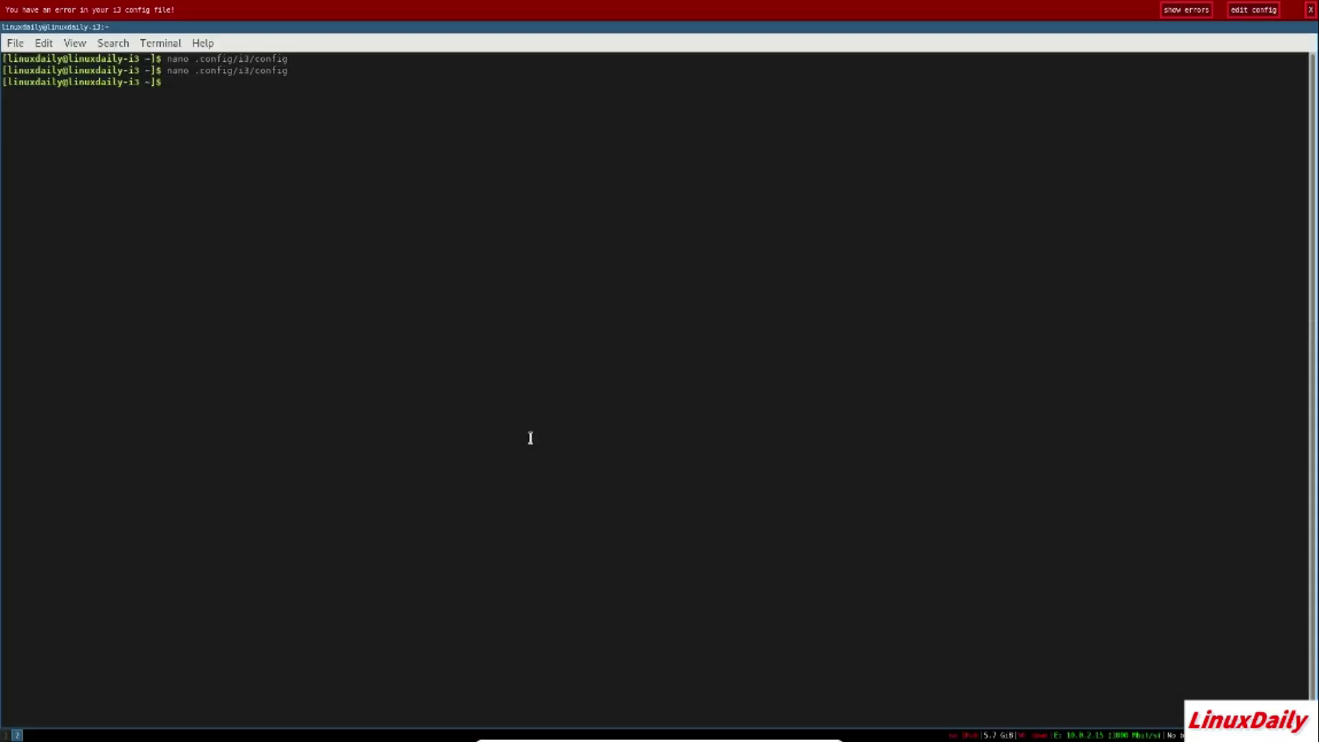
{"action": "left_click", "coordinate": [1195, 13]}
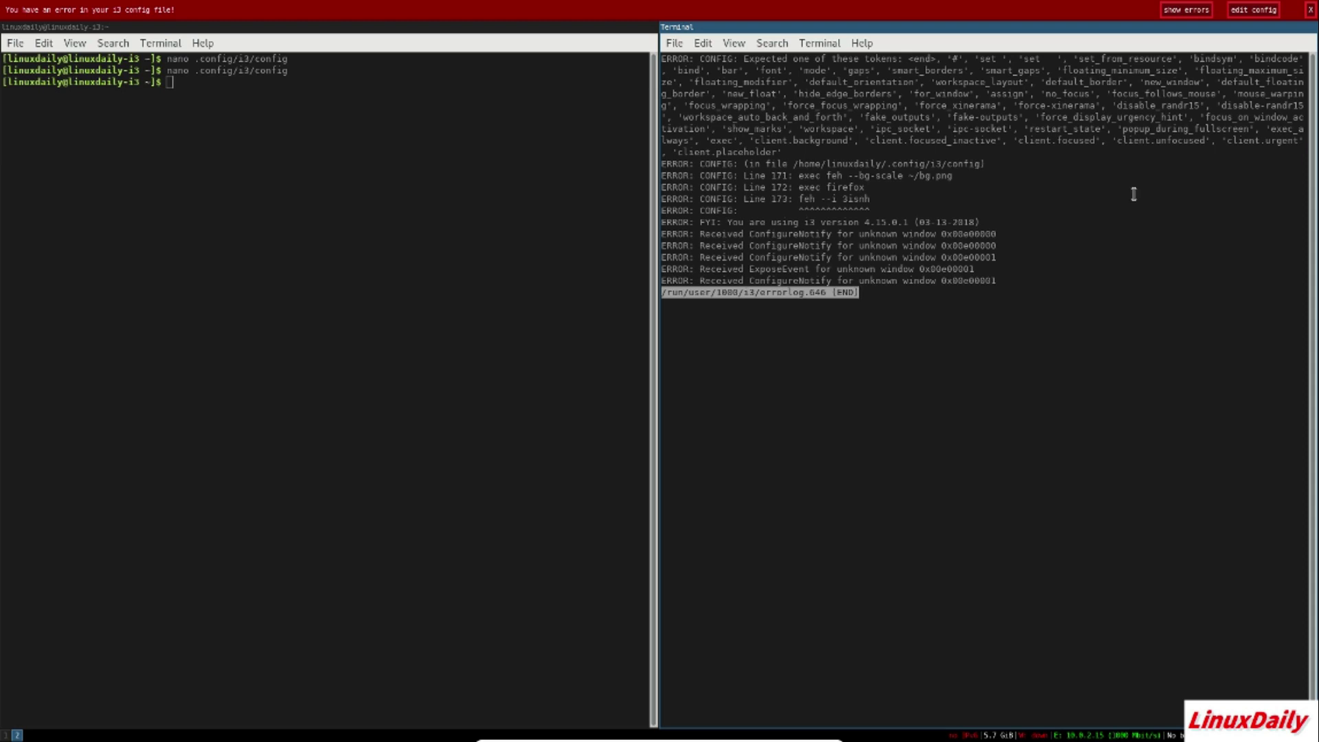
{"action": "key", "text": "q"}
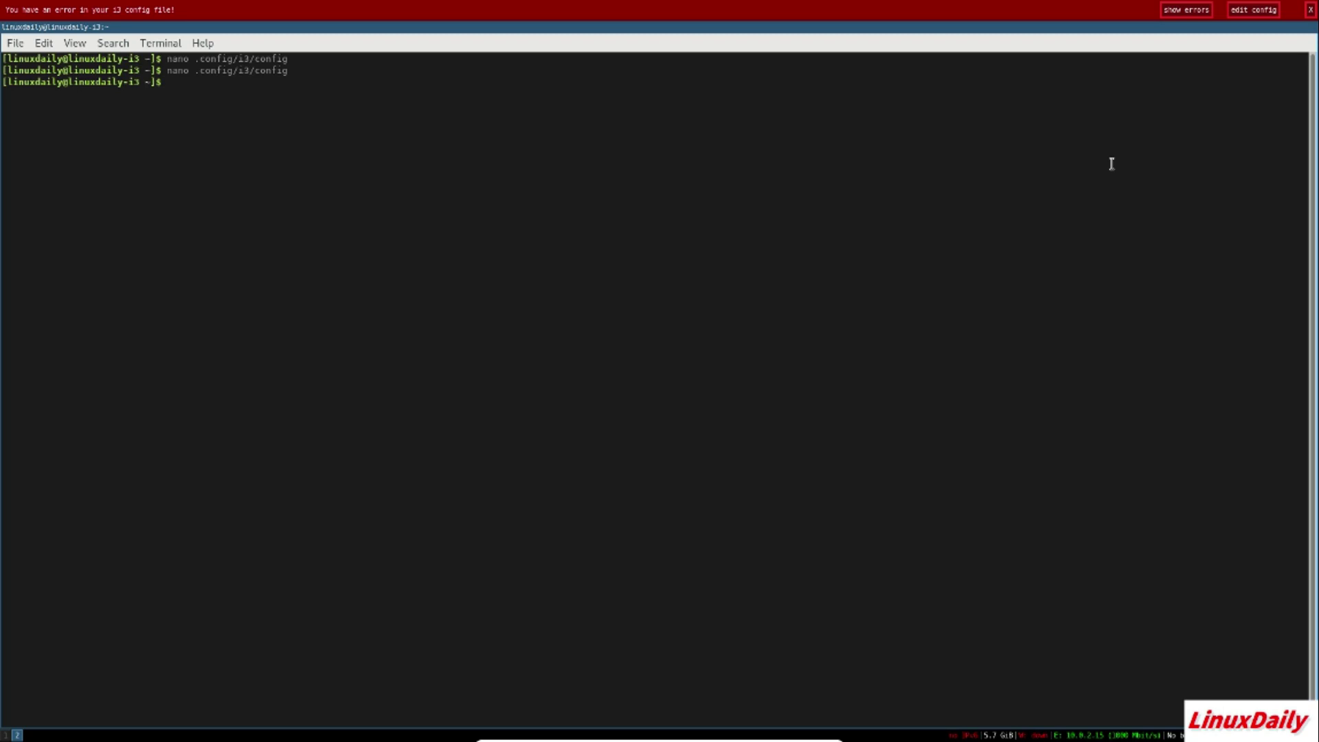
{"action": "key", "text": "Up"}
- Delete the 'feh --i 3isnh' and 'exec firefox' lines from the config, then save and exit nano
{"action": "key", "text": "Return"}
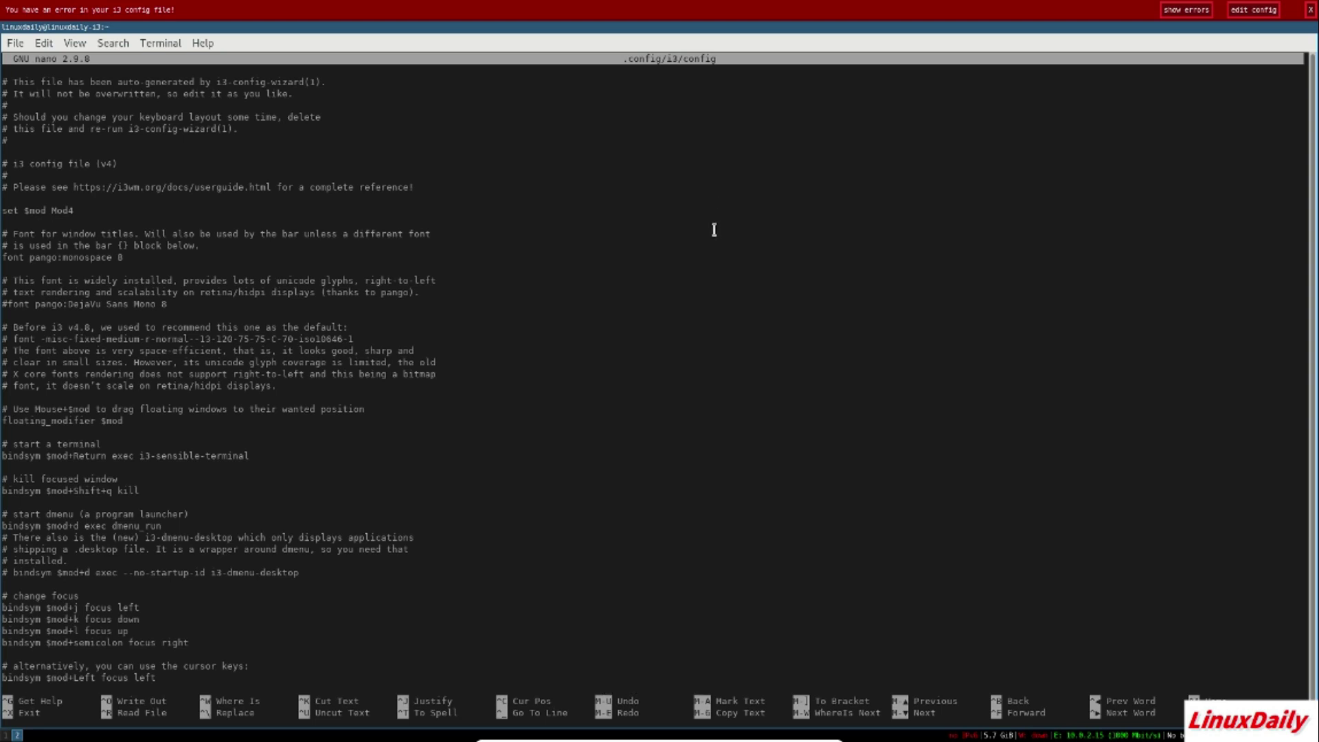
{"action": "scroll", "coordinate": [715, 230], "scroll_direction": "down", "scroll_amount": 20}
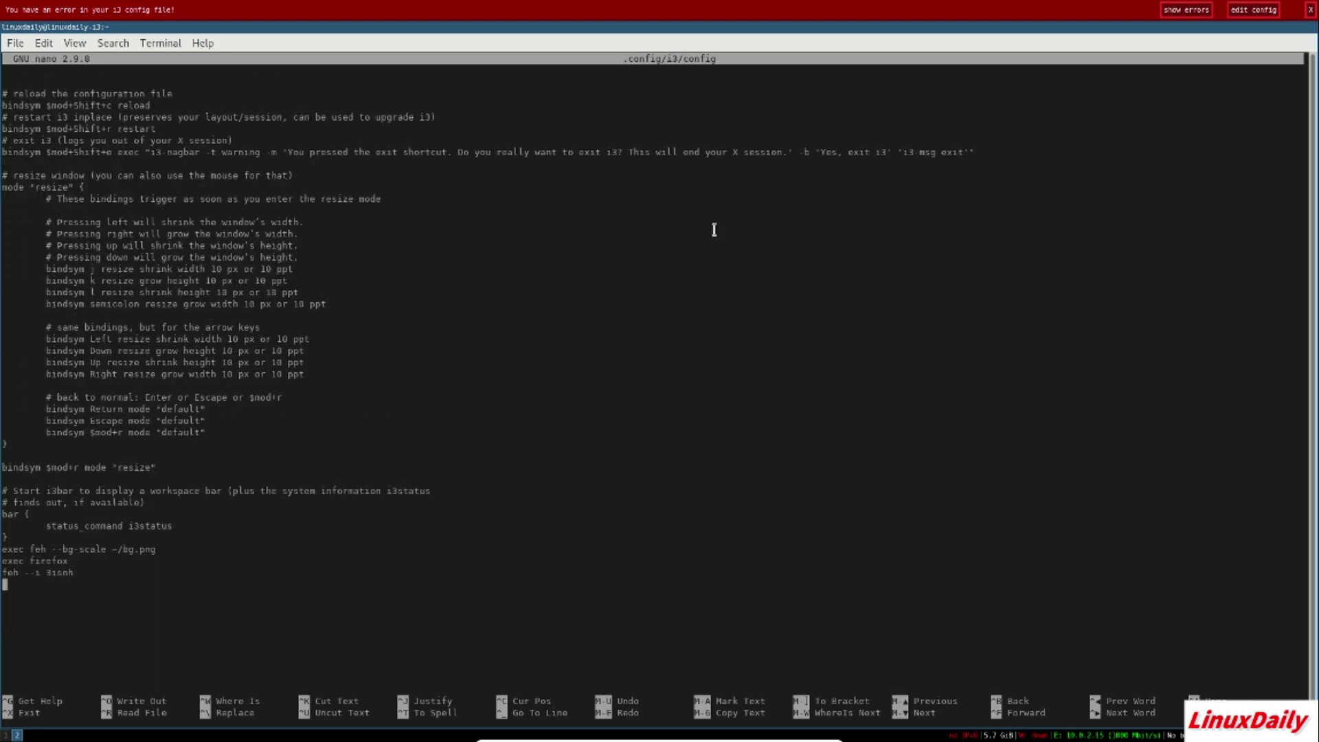
{"action": "key", "text": "Up"}
{"action": "key", "text": "Delete"}
{"action": "key", "text": "Delete"}
{"action": "key", "text": "Delete"}
{"action": "key", "text": "Delete"}
{"action": "key", "text": "Delete"}
{"action": "key", "text": "Delete"}
{"action": "key", "text": "Delete"}
{"action": "key", "text": "Delete"}
{"action": "key", "text": "Delete"}
{"action": "key", "text": "Delete"}
{"action": "key", "text": "Delete"}
{"action": "key", "text": "Delete"}
{"action": "key", "text": "Delete"}
{"action": "key", "text": "Up"}
{"action": "key", "text": "Delete"}
{"action": "key", "text": "Delete"}
{"action": "key", "text": "Delete"}
{"action": "key", "text": "Delete"}
{"action": "key", "text": "Delete"}
{"action": "key", "text": "Delete"}
{"action": "key", "text": "Delete"}
{"action": "key", "text": "Delete"}
{"action": "key", "text": "Delete"}
{"action": "key", "text": "Delete"}
{"action": "key", "text": "Delete"}
{"action": "key", "text": "Delete"}
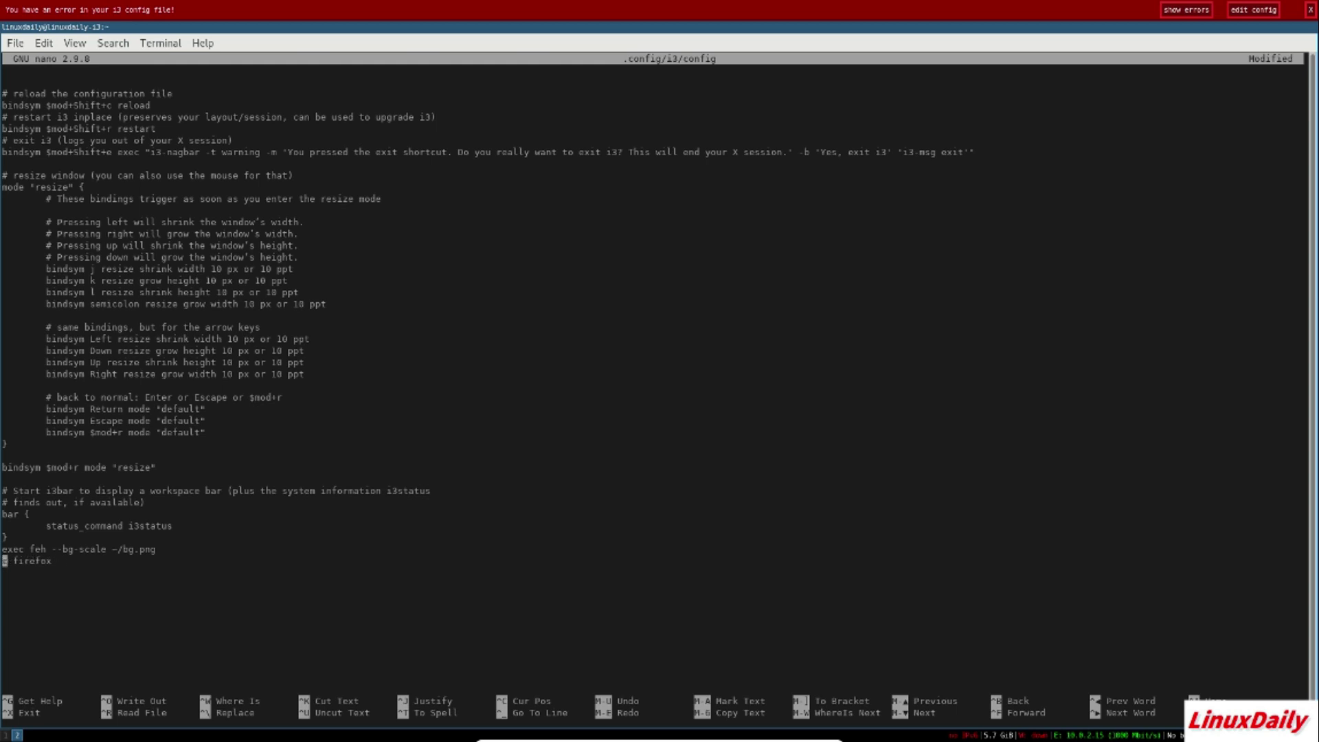
{"action": "key", "text": "ctrl+x"}
{"action": "key", "text": "y"}
{"action": "key", "text": "Return"}
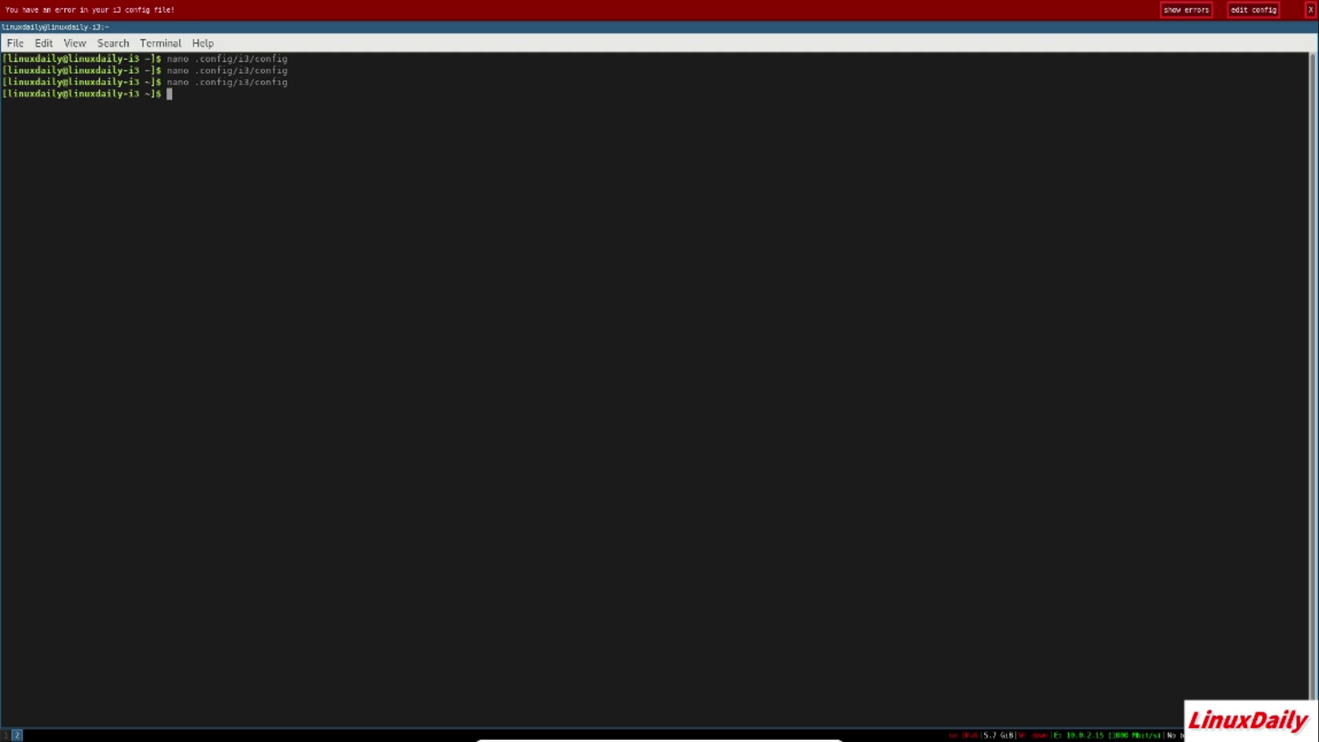
- Close the terminal and dismiss the red i3 config error bar
{"action": "key", "text": "super+shift+q"}
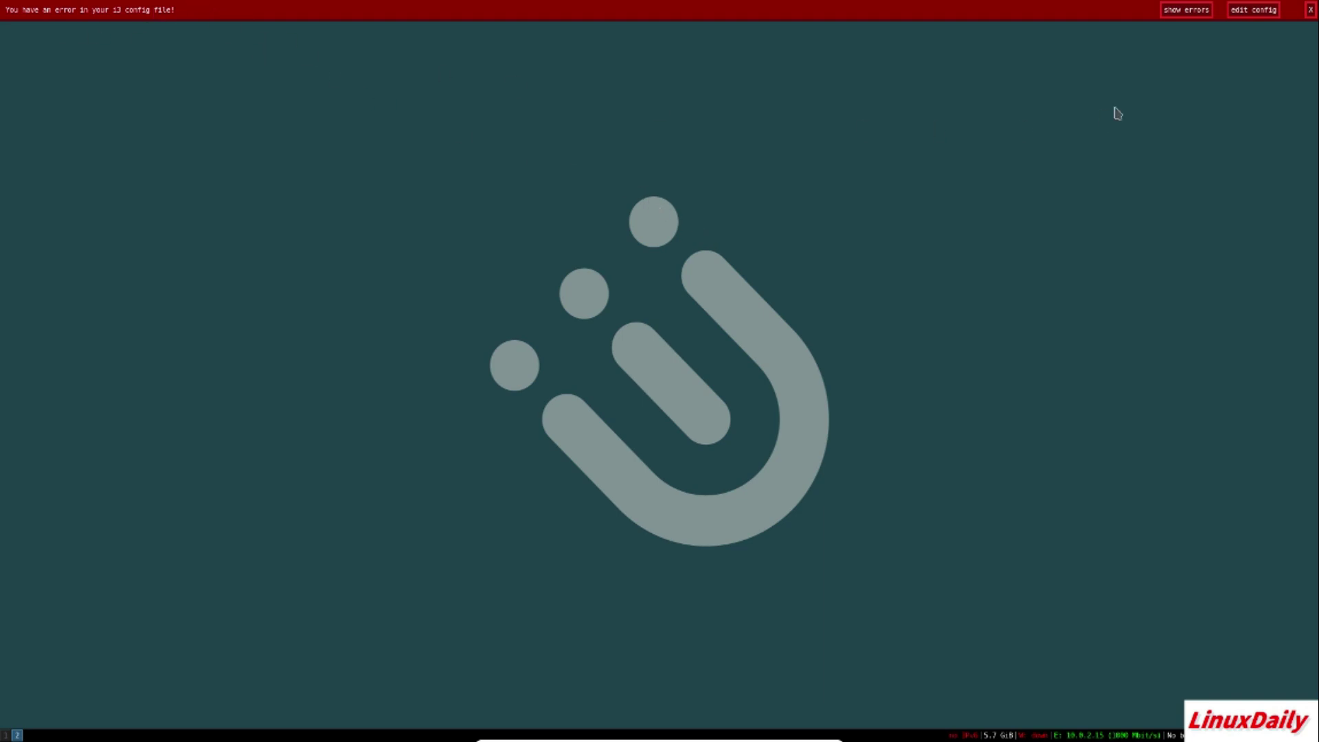
{"action": "left_click", "coordinate": [1310, 10]}
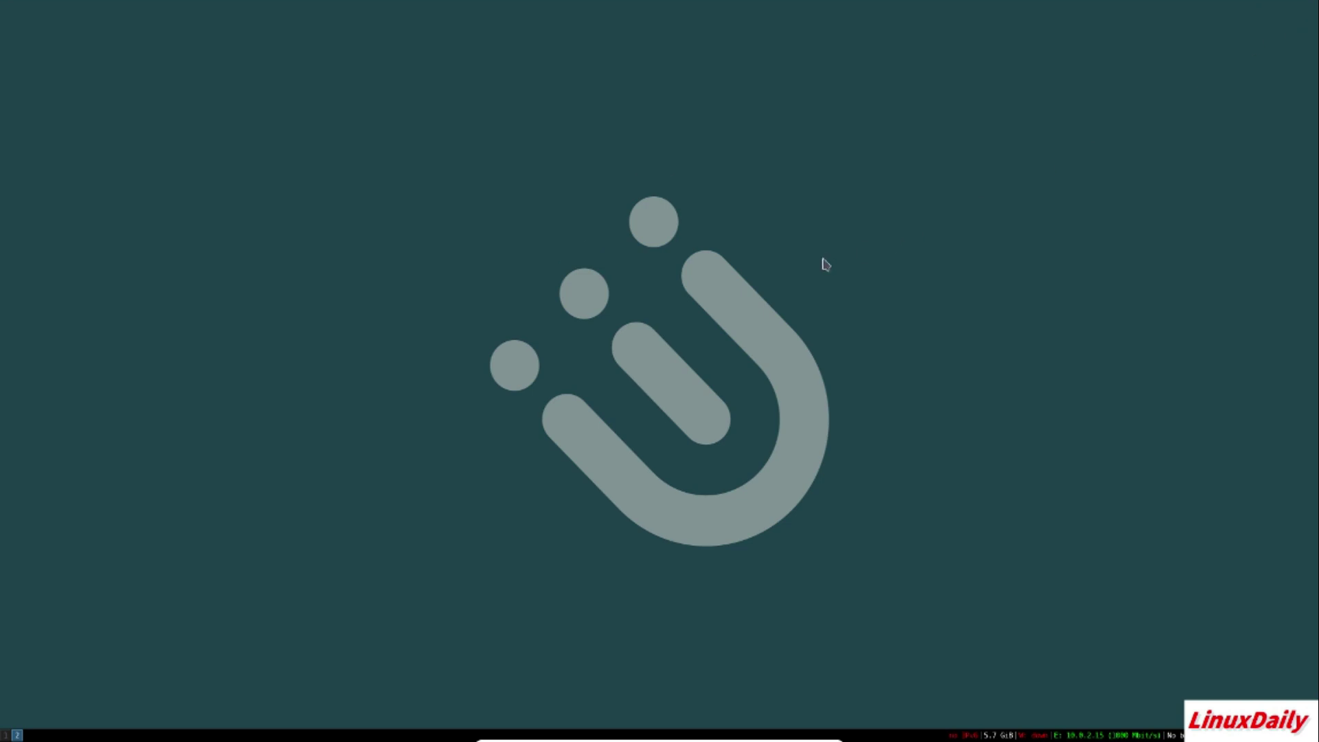